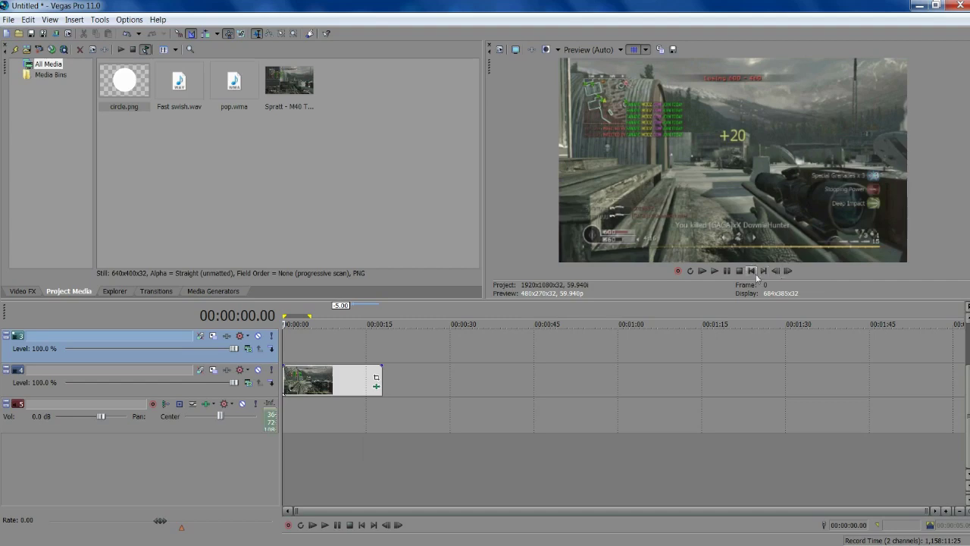
Zoom the timeline and start playing the gameplay project in the preview.
scroll(702, 358, up, 4)
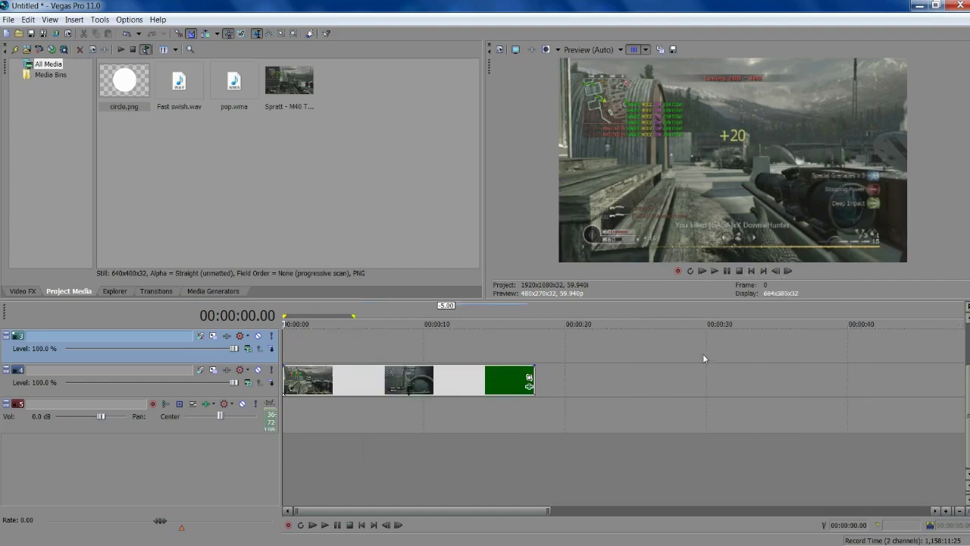
scroll(703, 353, down, 2)
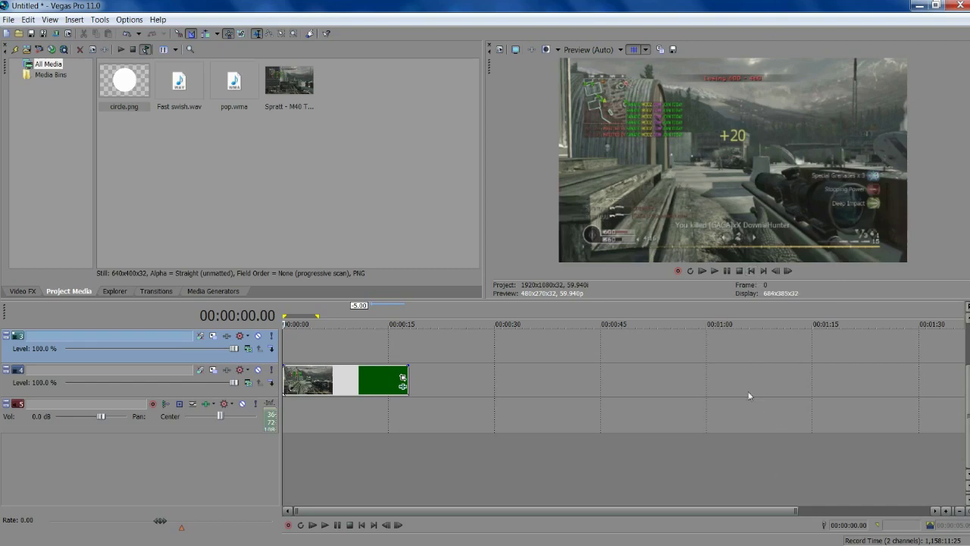
scroll(749, 396, up, 2)
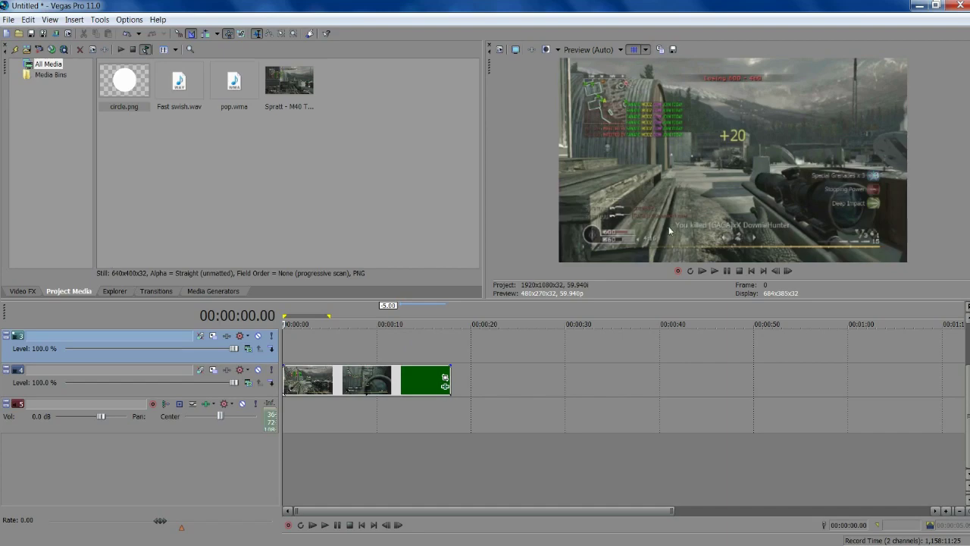
click(729, 271)
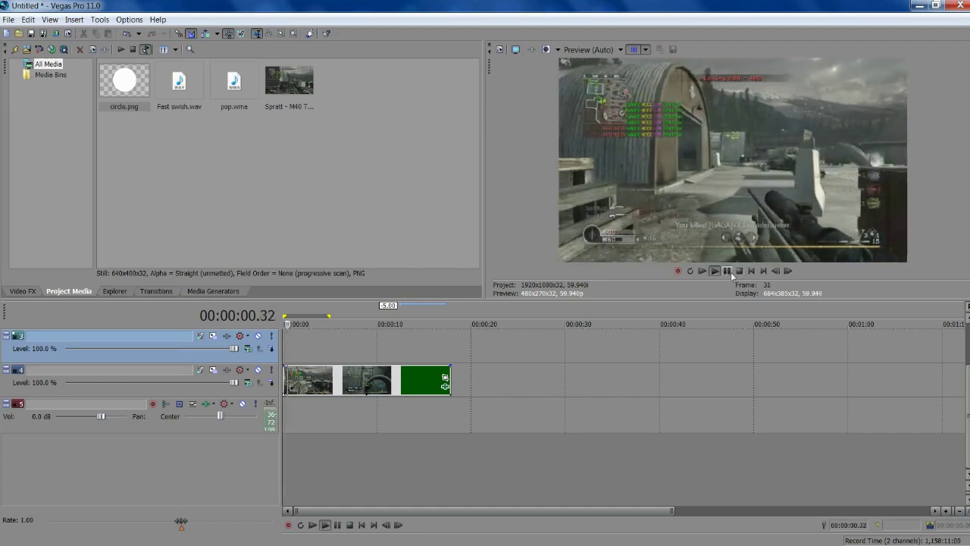
Pause the preview at about 2 seconds.
click(731, 273)
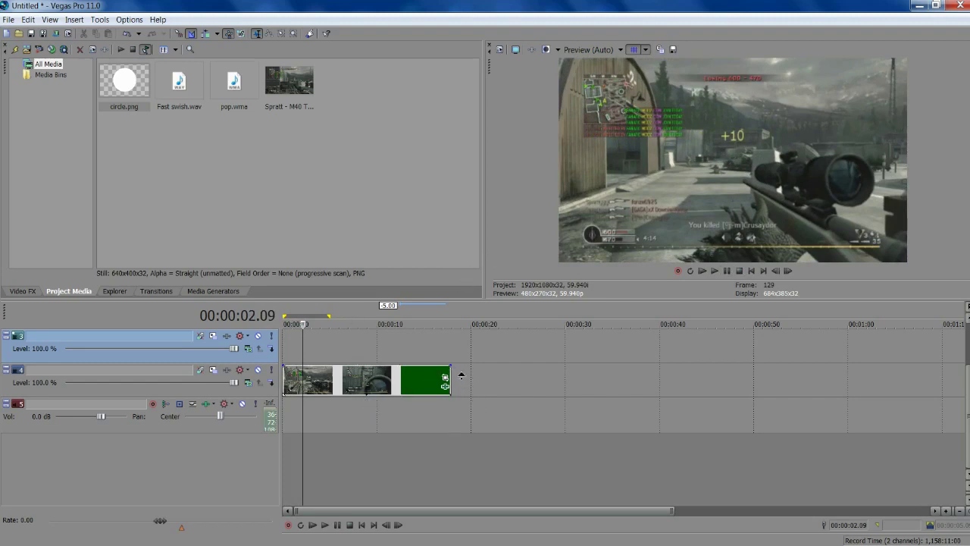
scroll(461, 376, up, 2)
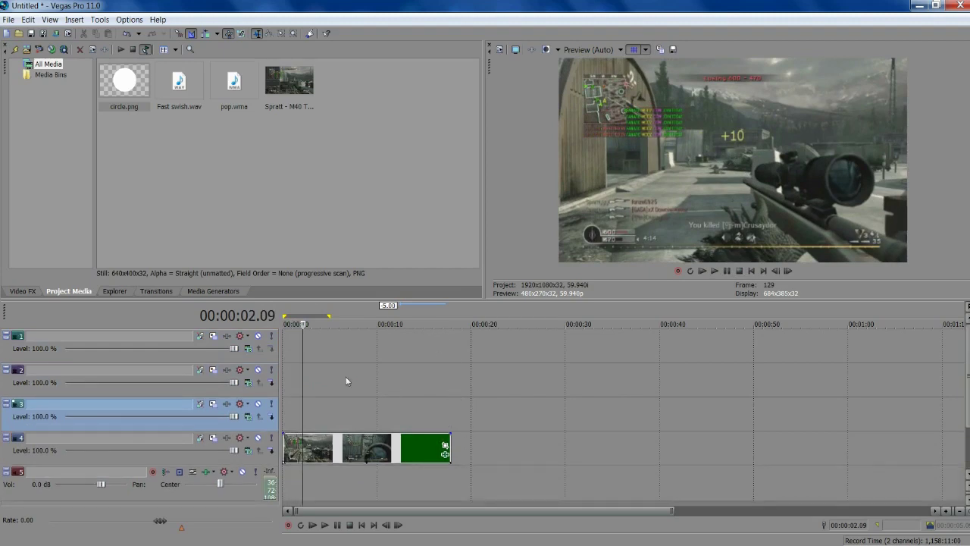
scroll(345, 381, down, 2)
scroll(398, 397, up, 2)
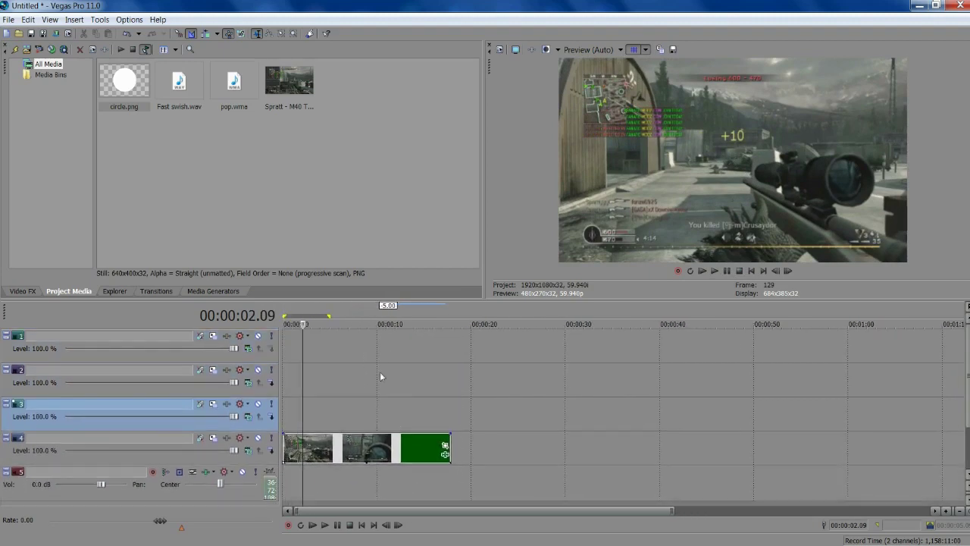
Place the timeline cursor at about 8 seconds on empty track 3.
right_click(470, 453)
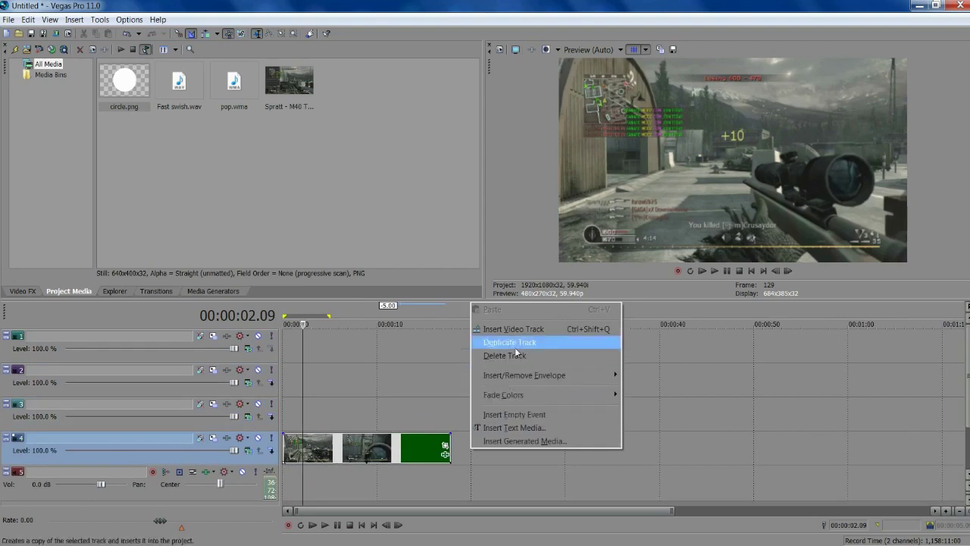
click(384, 413)
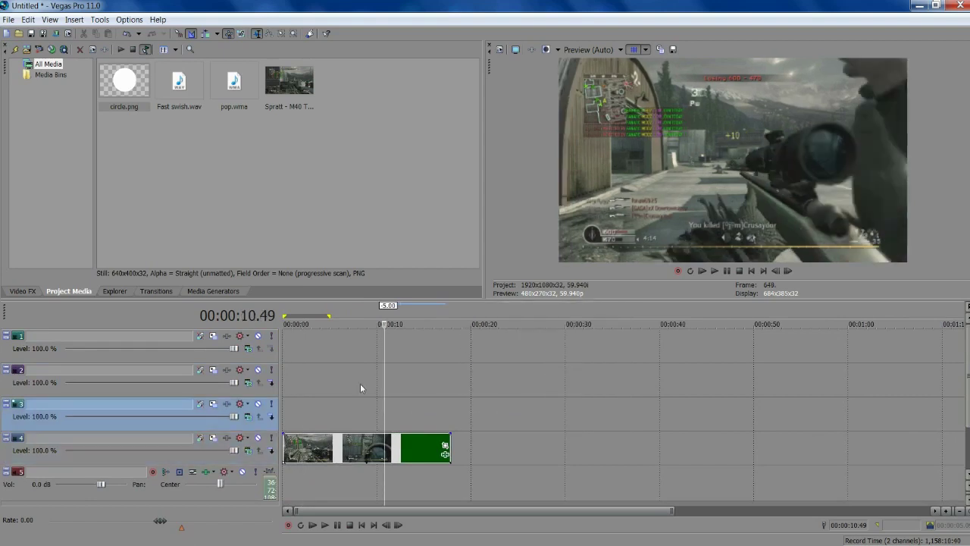
click(360, 413)
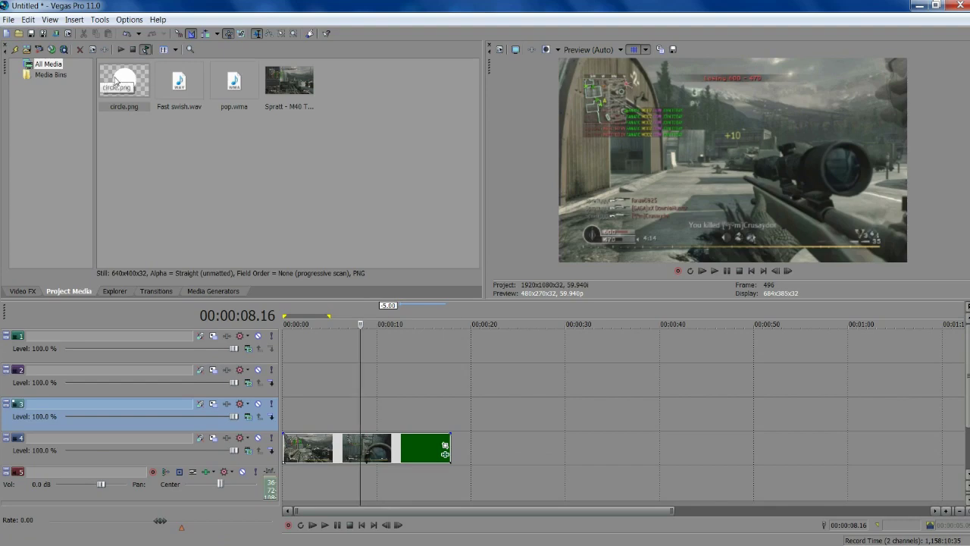
Drop circle.png from Project Media onto track 3 at the cursor.
drag(115, 81, 361, 413)
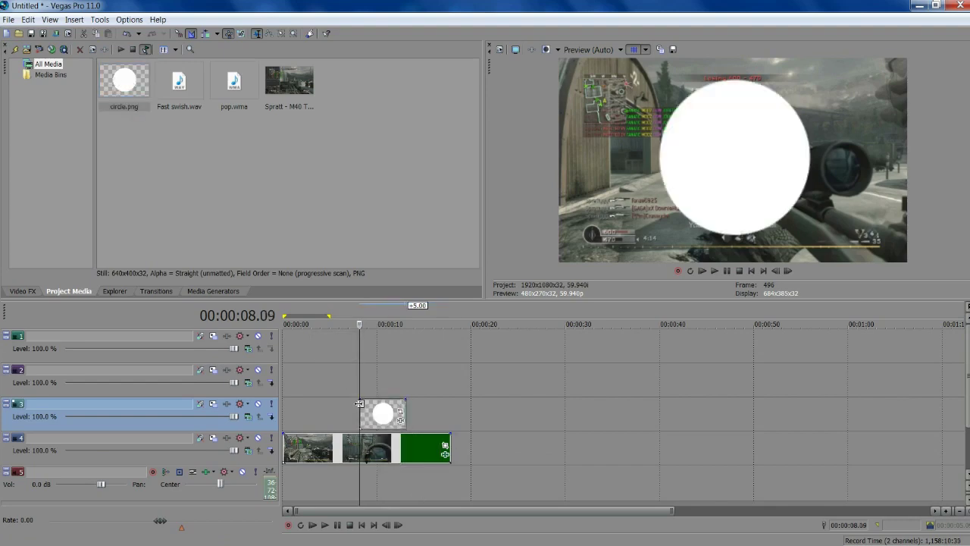
scroll(403, 411, up, 3)
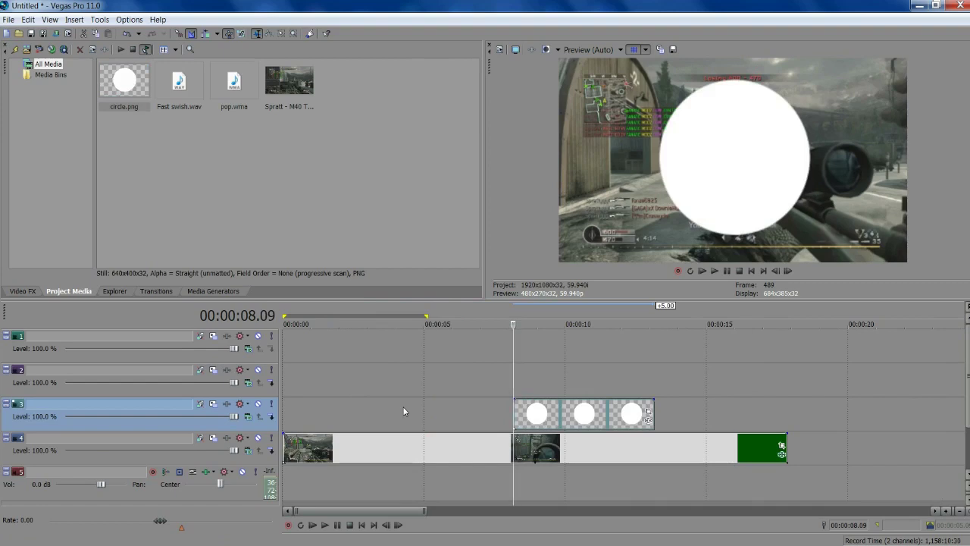
click(560, 411)
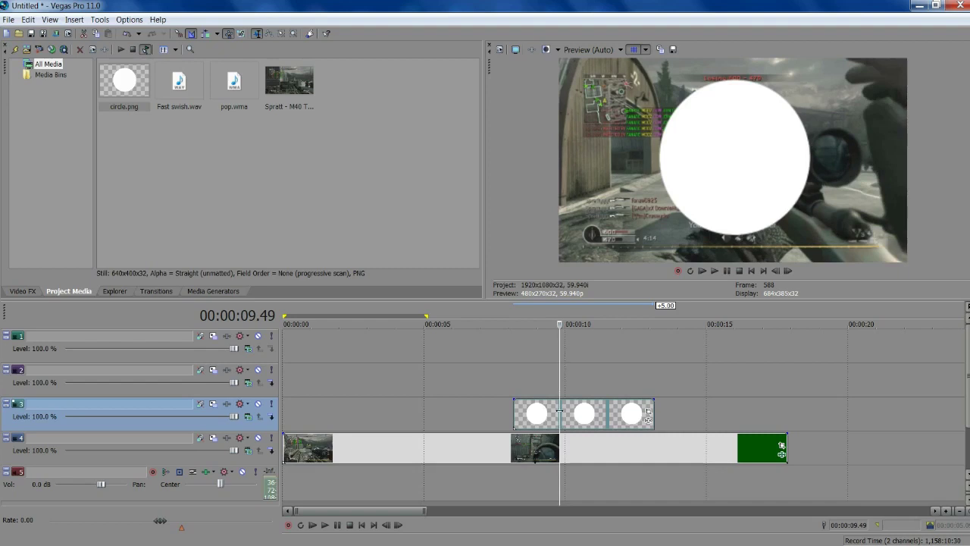
click(512, 419)
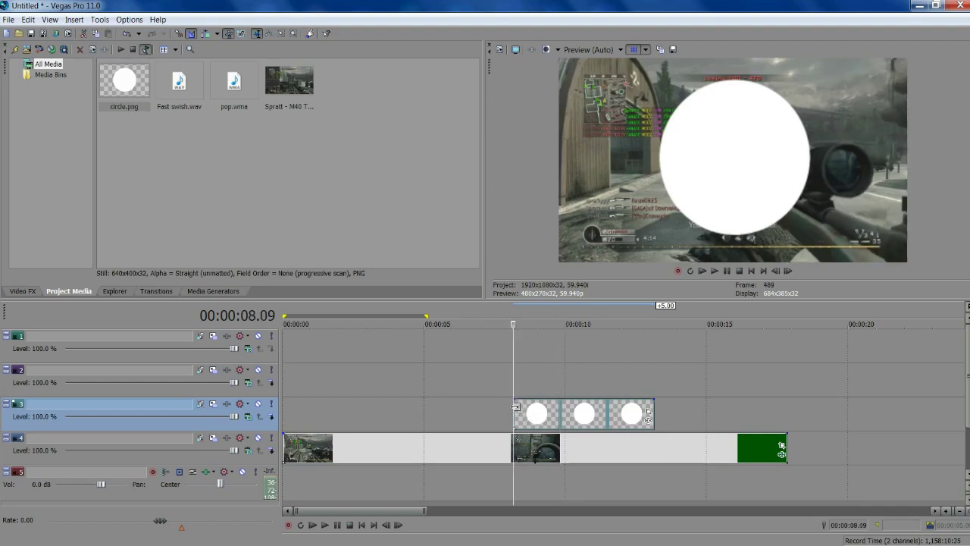
scroll(523, 420, down, 2)
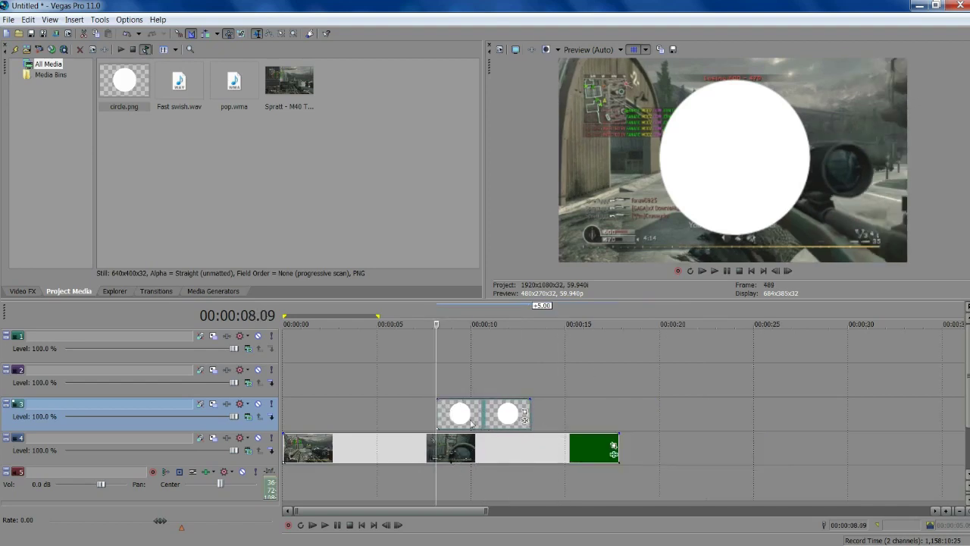
Slide the circle event to start near 2 seconds and open its Event Pan/Crop.
click(360, 420)
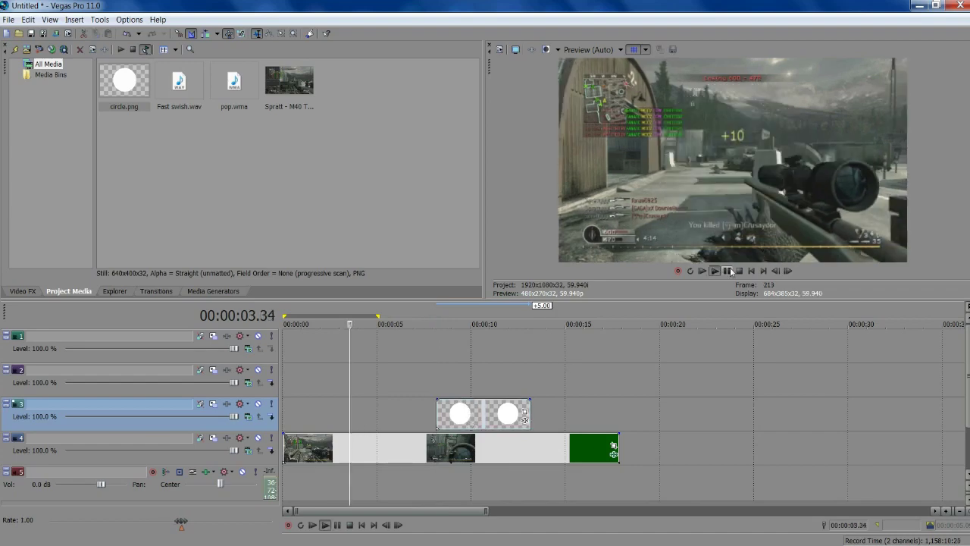
click(356, 432)
click(305, 422)
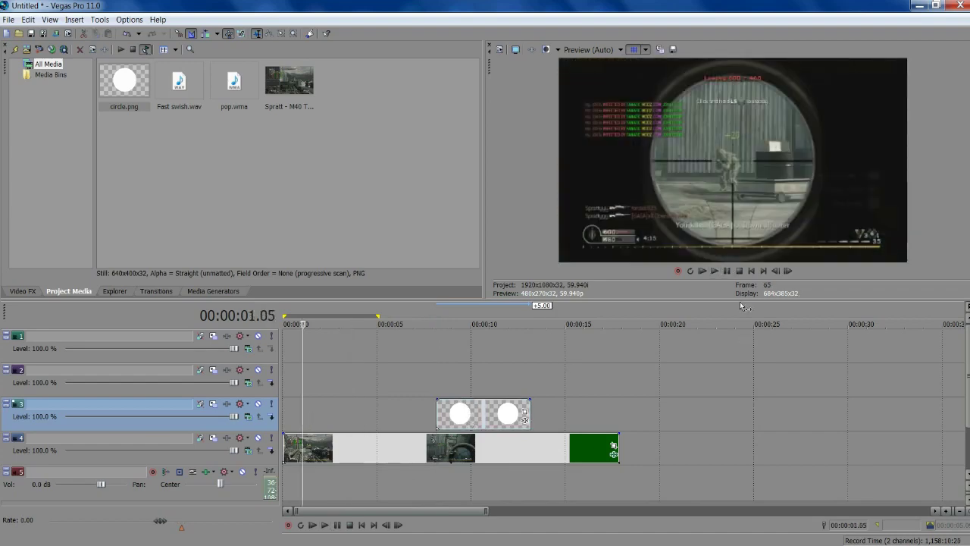
click(715, 271)
click(727, 270)
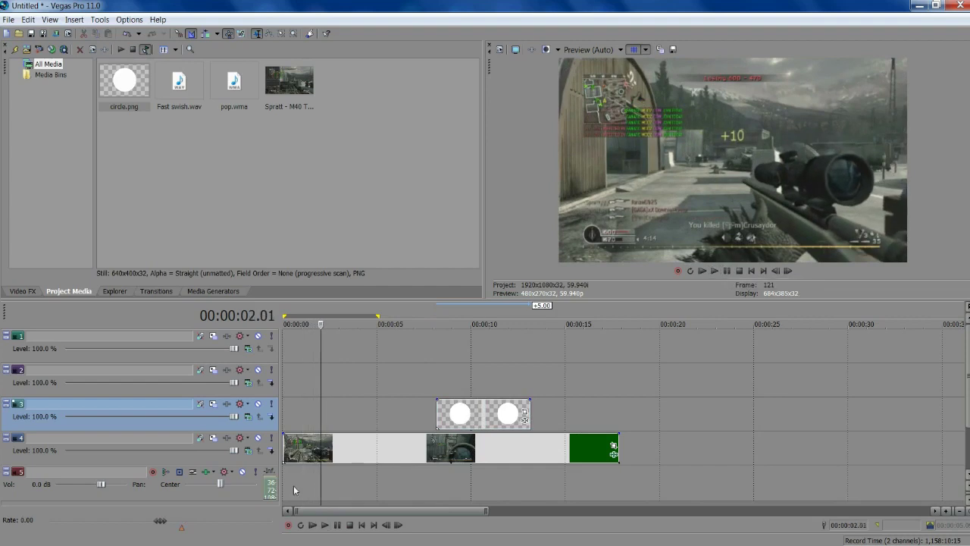
drag(453, 422, 318, 419)
scroll(432, 455, up, 4)
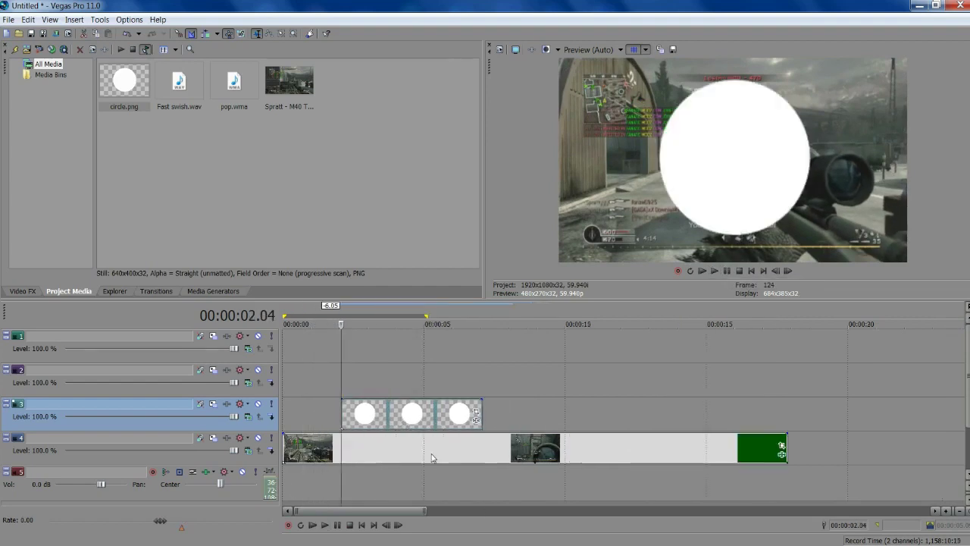
click(676, 412)
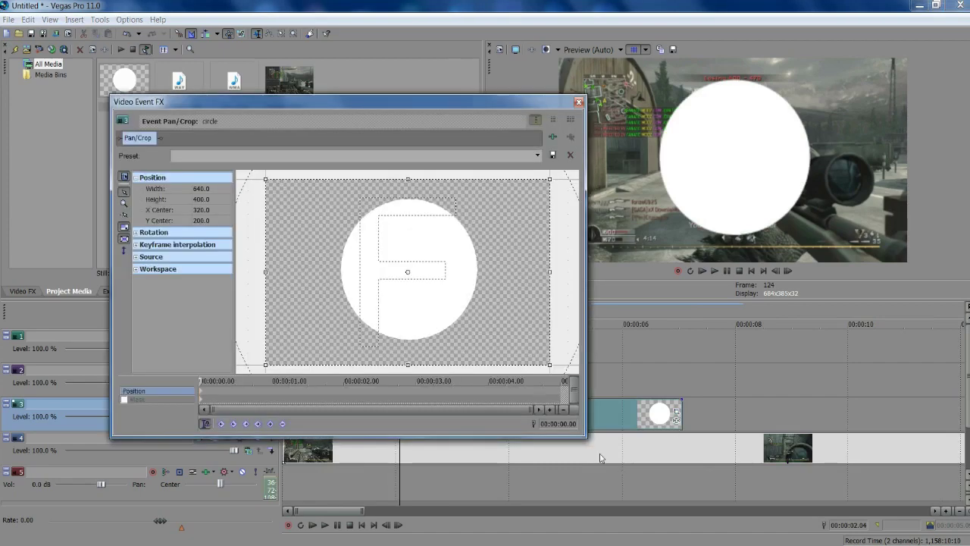
Enlarge the circle's Pan/Crop frame to 4,218.6 × 2,636.6 and enable Sync Cursor.
scroll(452, 311, down, 6)
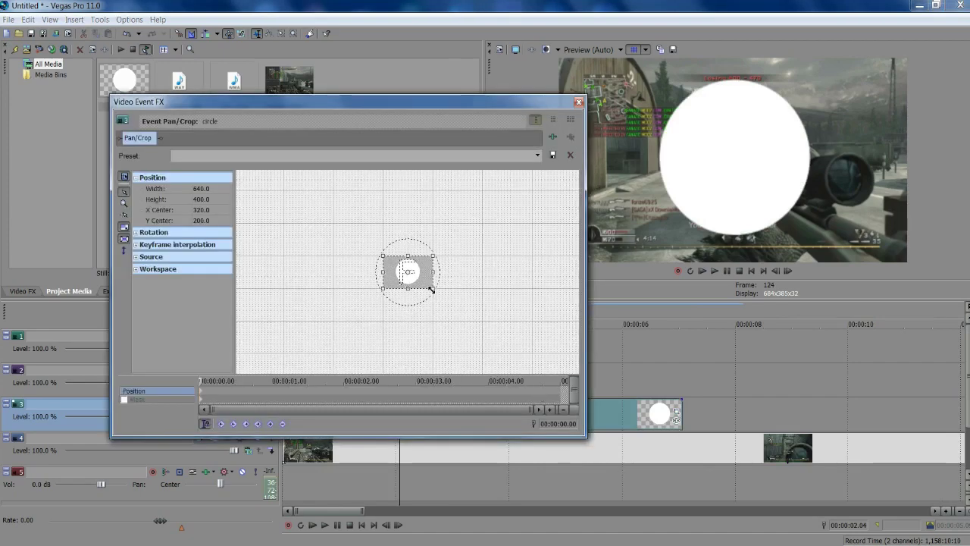
drag(431, 290, 571, 389)
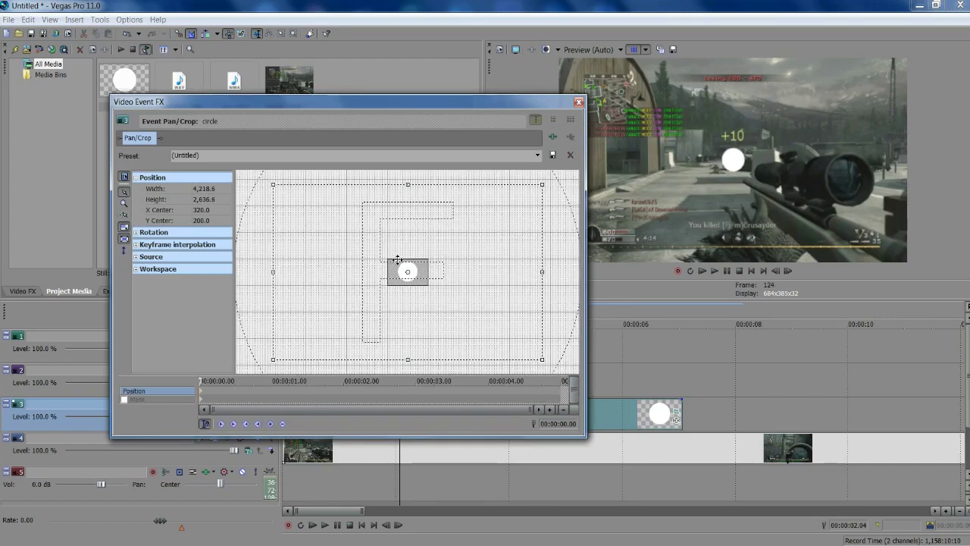
scroll(507, 325, down, 1)
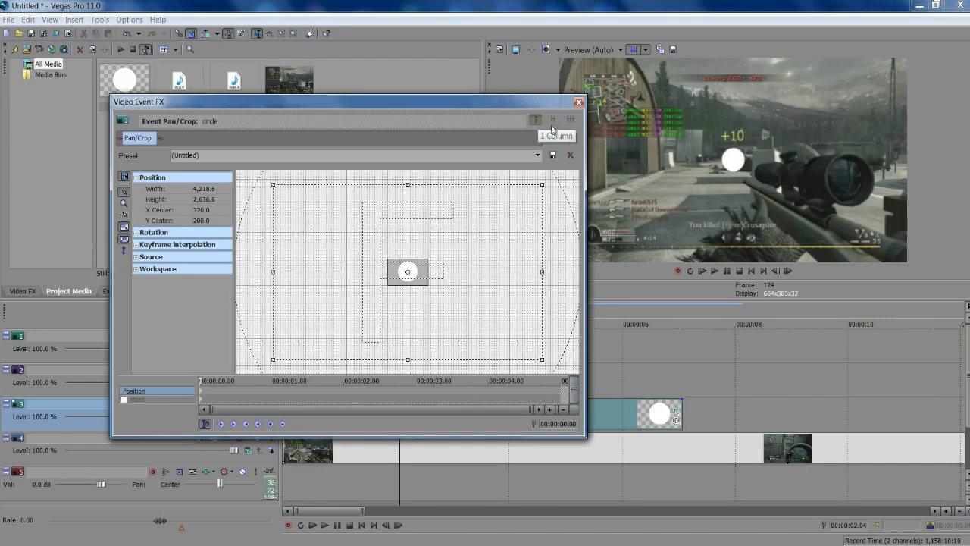
click(205, 425)
At 0.15 s into the circle, shrink the crop frame to about 634 wide.
click(615, 421)
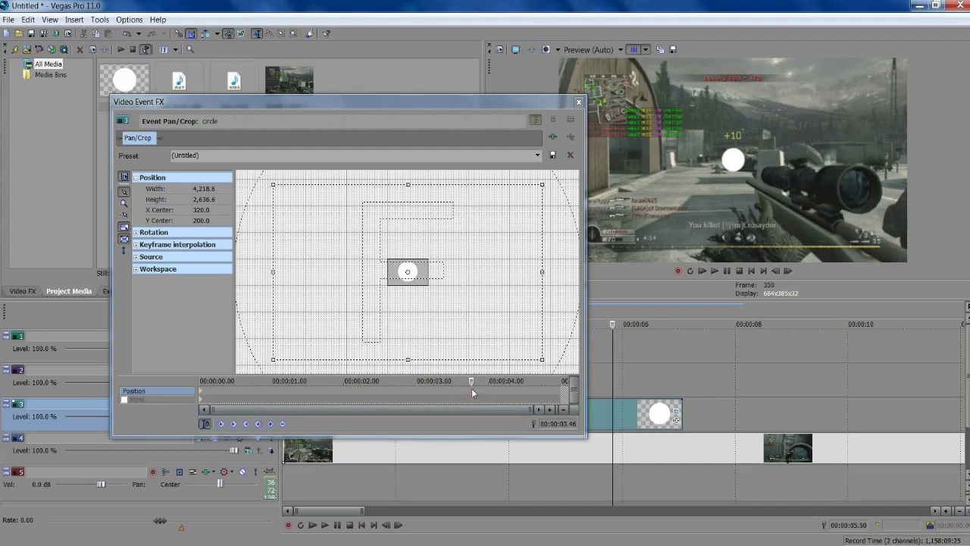
click(200, 387)
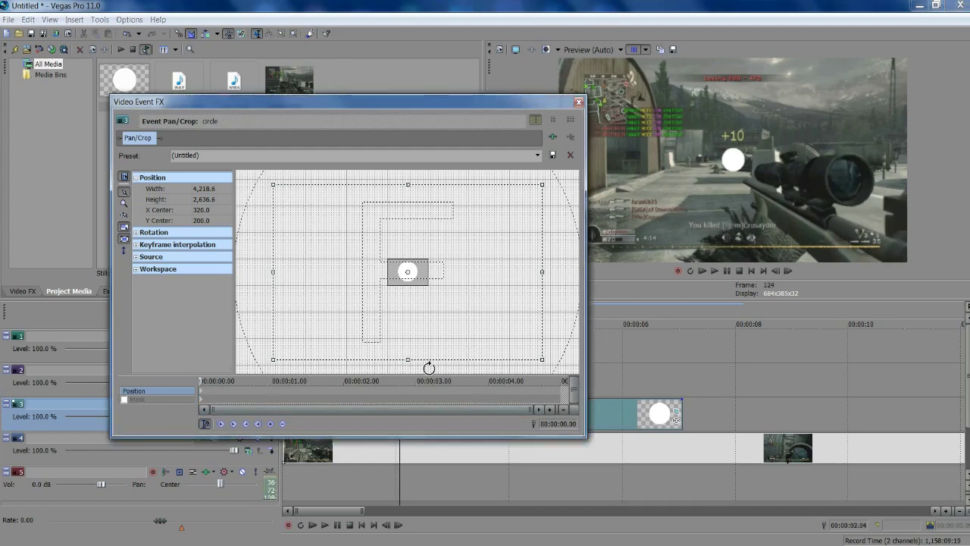
click(788, 271)
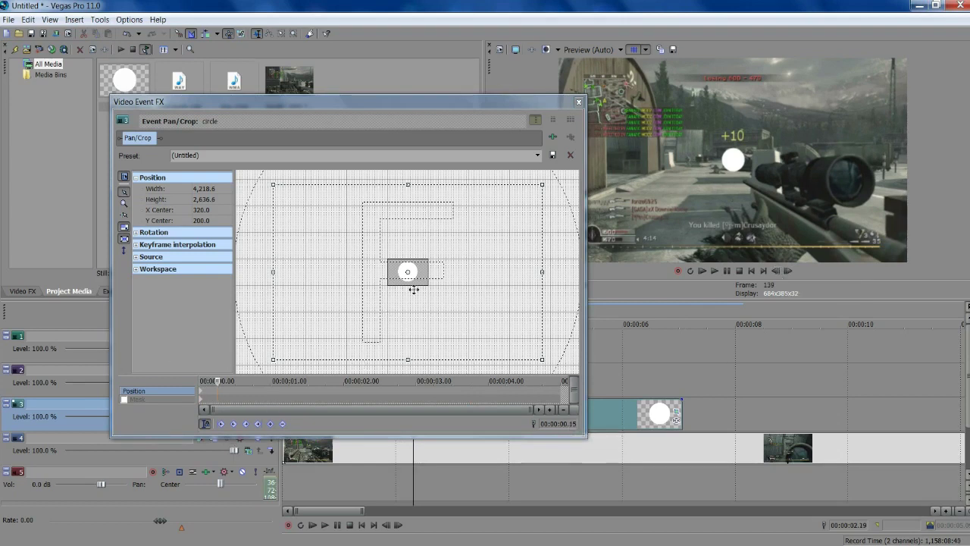
drag(542, 358, 458, 283)
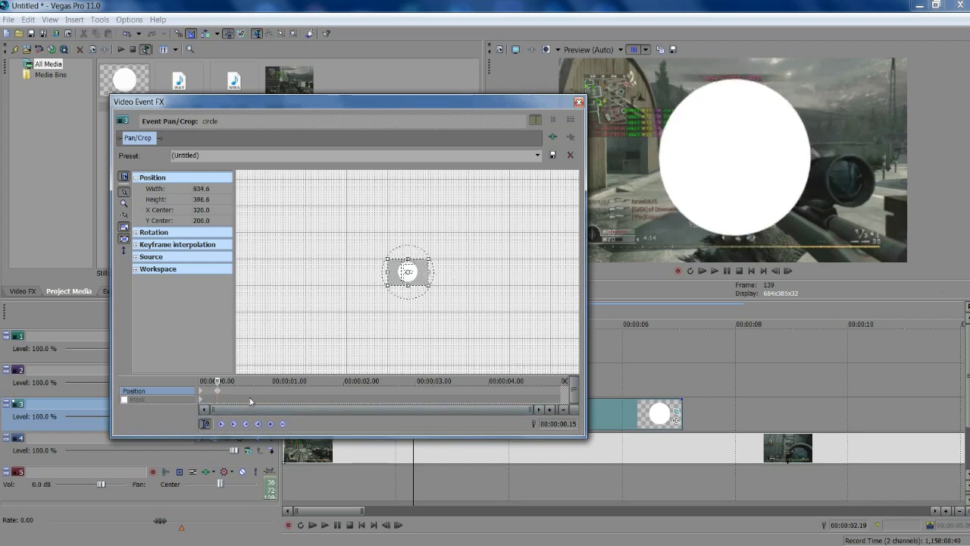
At 0.19 s, widen the crop frame slightly to about 730.
click(789, 271)
click(789, 270)
click(788, 270)
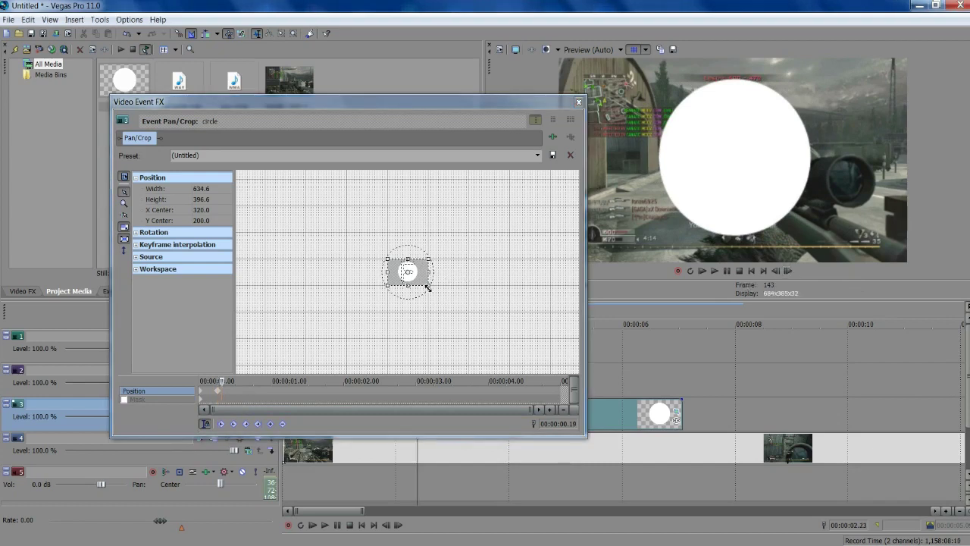
drag(429, 285, 432, 286)
Close Video Event FX and step frame by frame through the circle's growth.
click(578, 102)
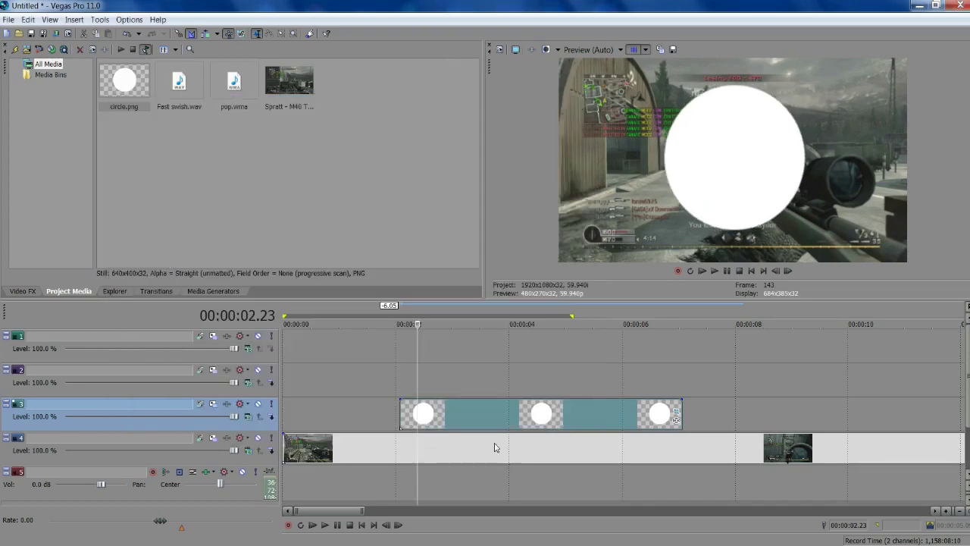
click(400, 413)
click(789, 271)
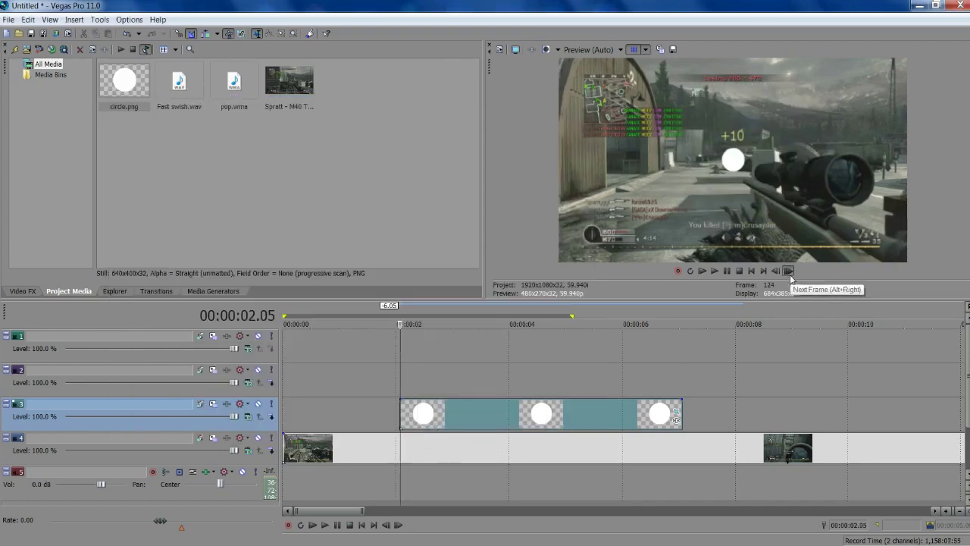
click(788, 270)
click(788, 270)
click(788, 271)
click(789, 271)
click(789, 271)
click(789, 271)
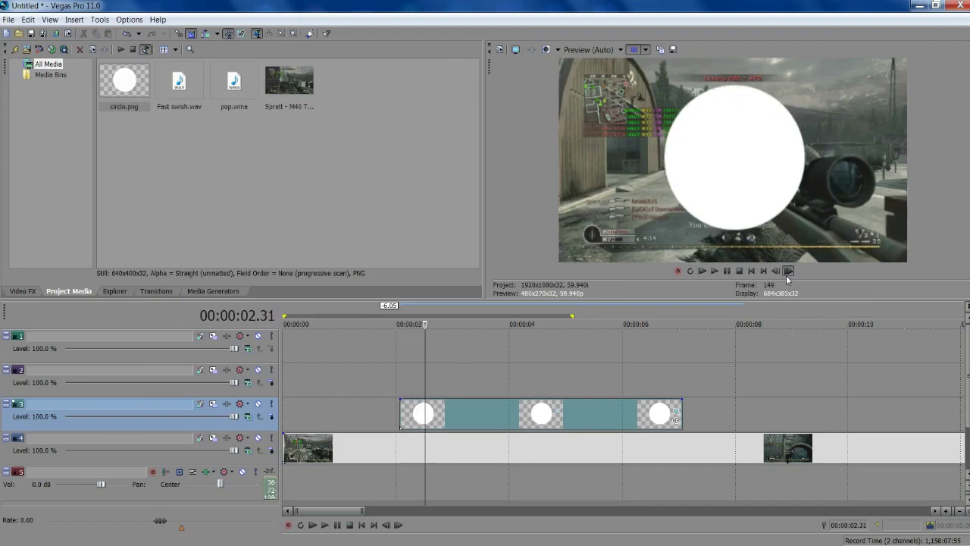
click(788, 271)
click(789, 271)
click(788, 270)
click(788, 271)
click(788, 270)
click(788, 270)
click(788, 271)
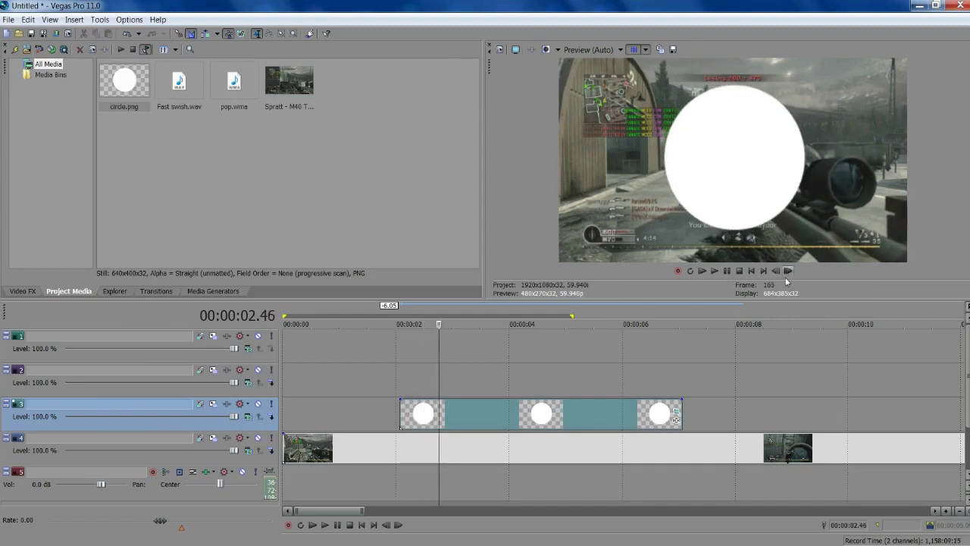
Replay the circle pop animation, stopping playback at 02.43.
click(391, 410)
click(715, 271)
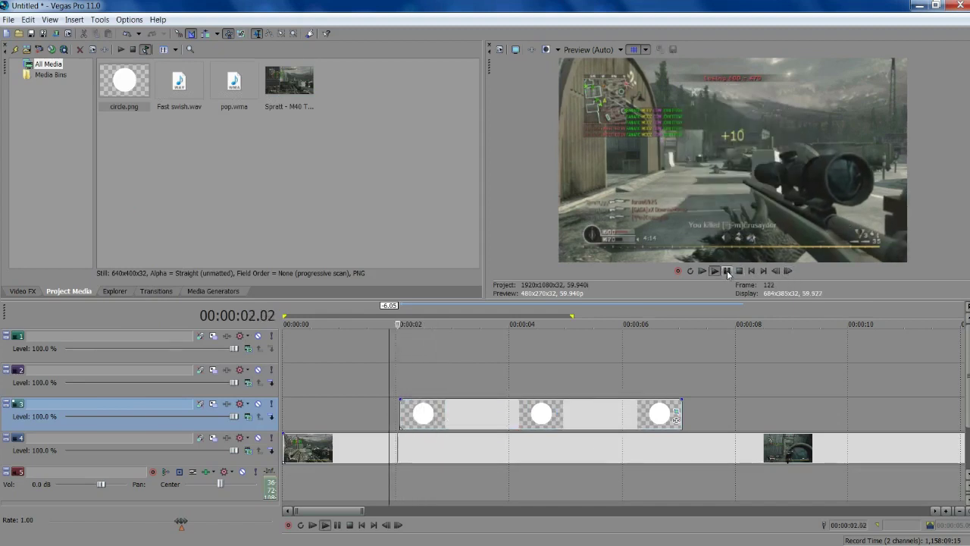
drag(526, 376, 396, 391)
key(Escape)
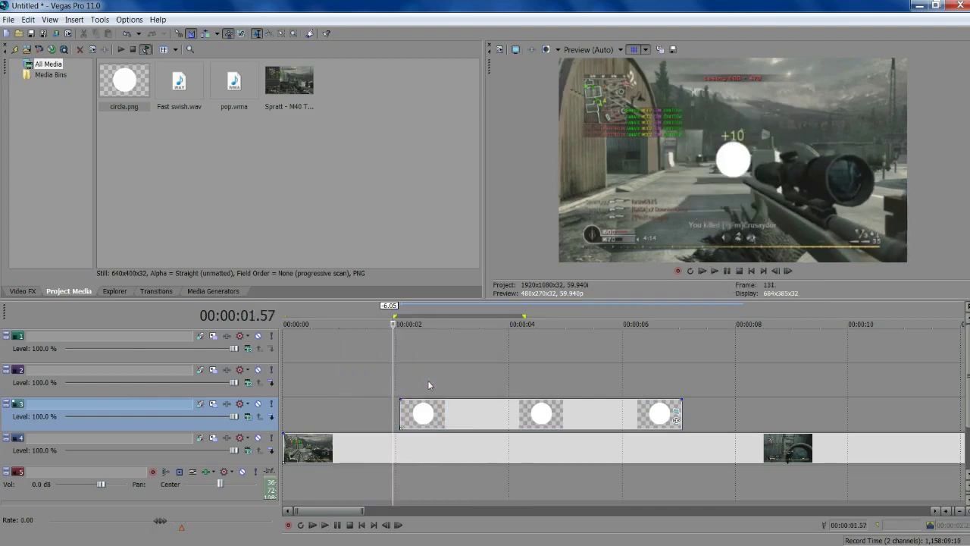
key(space)
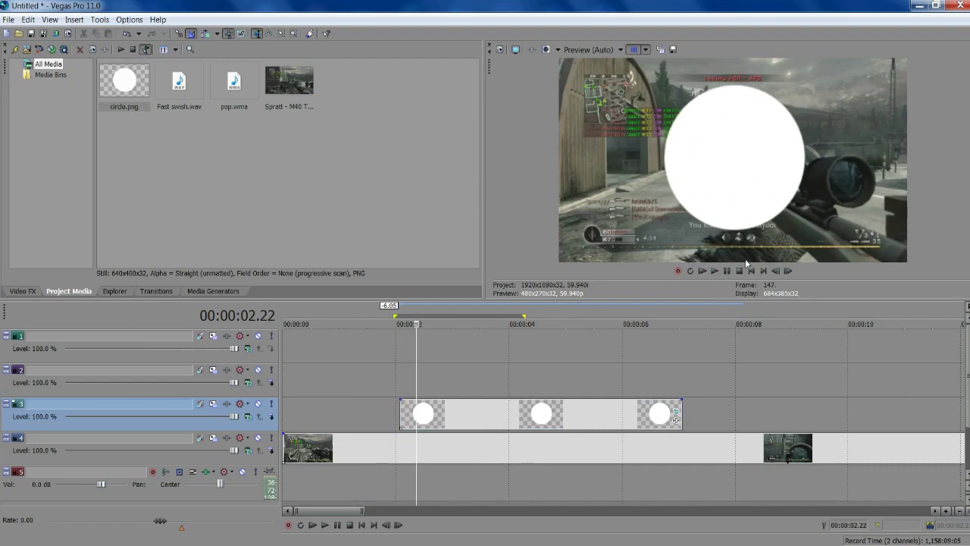
click(727, 270)
click(727, 270)
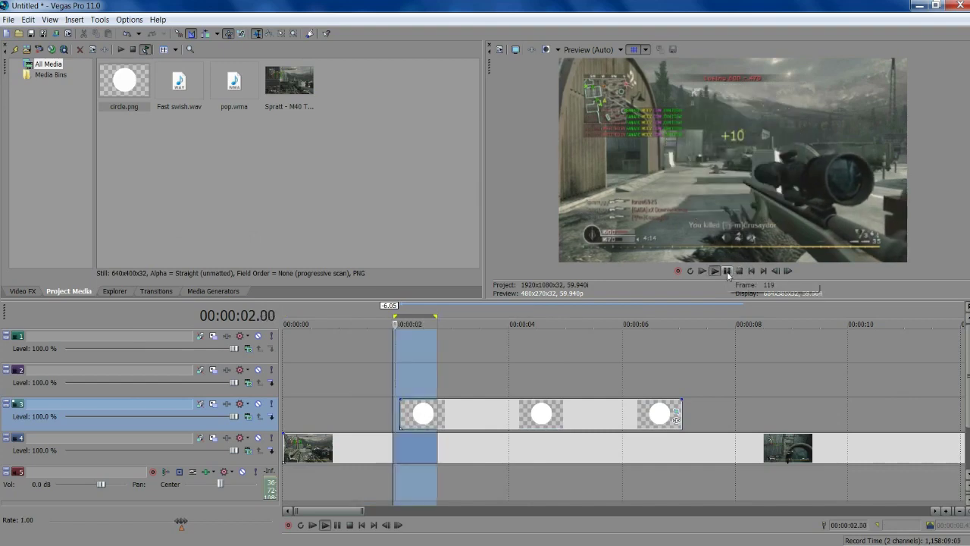
click(727, 271)
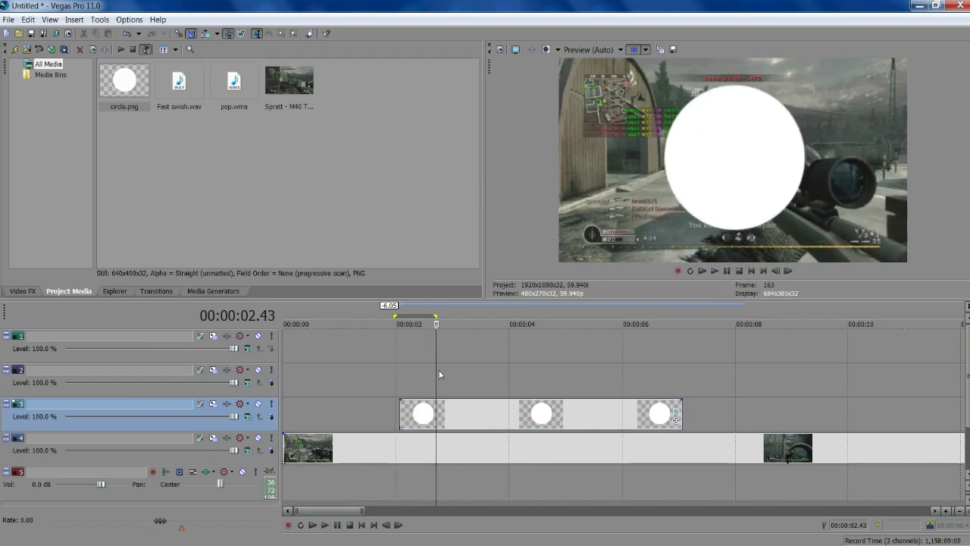
Insert a text media event on track 2 from its right-click menu.
scroll(505, 414, down, 2)
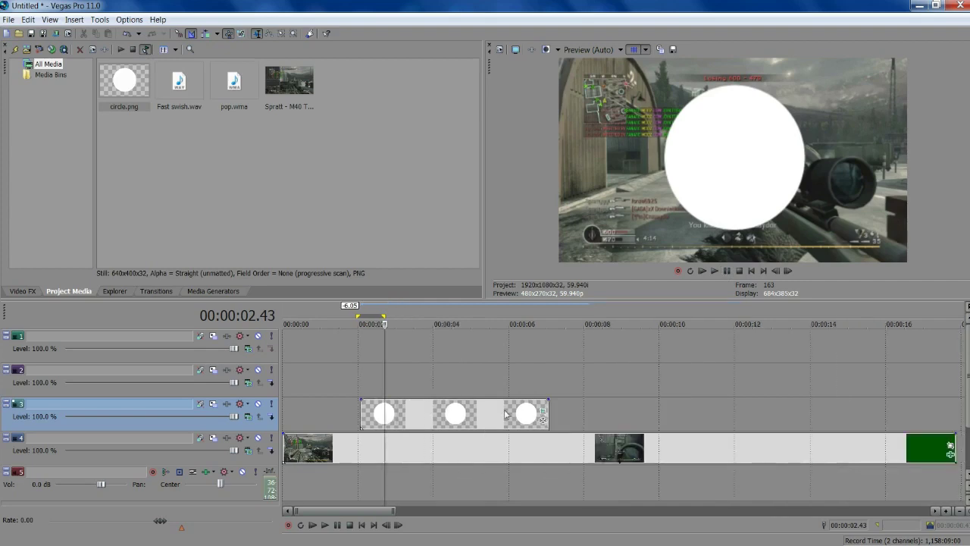
right_click(401, 379)
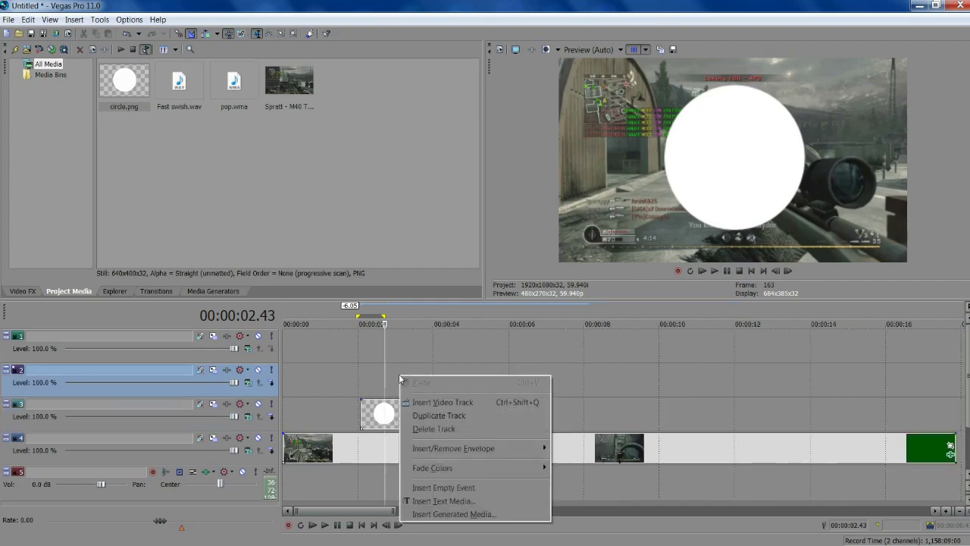
click(437, 501)
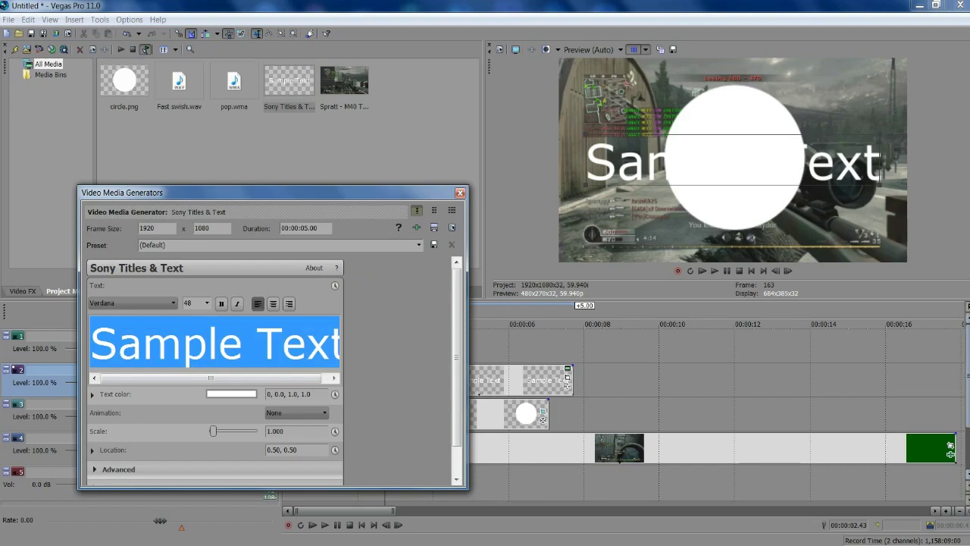
Replace Sample Text with TUT and set it in the TYPOGRAPH PRO font.
text(TI)
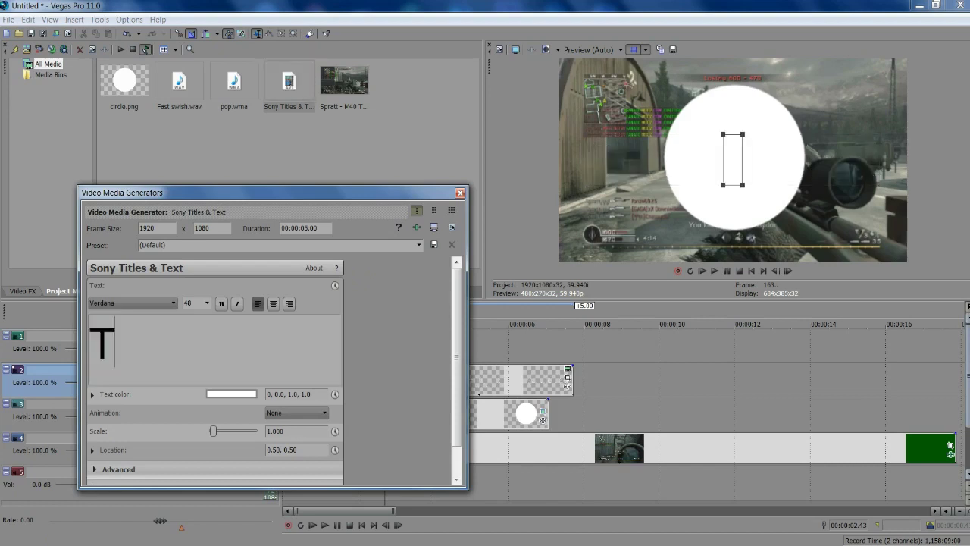
text(UT)
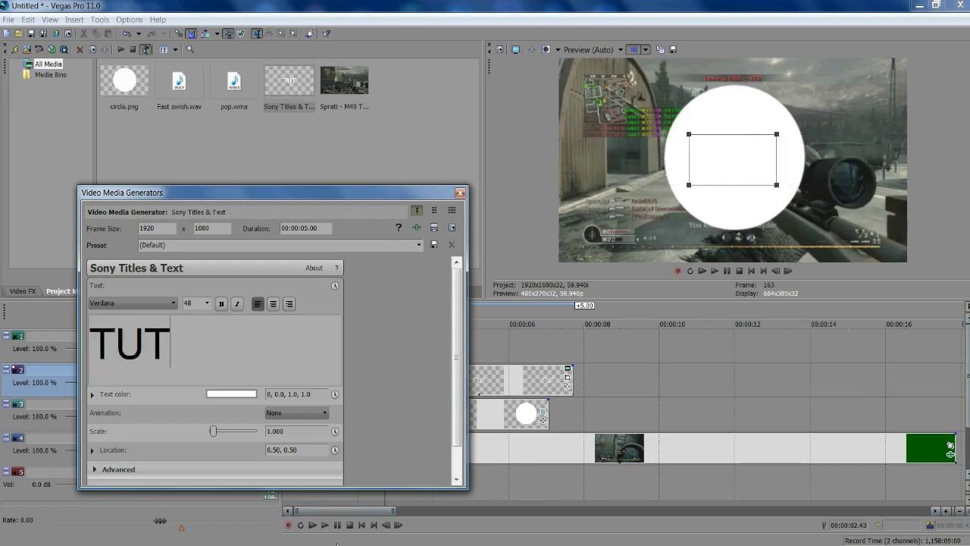
key(ctrl+a)
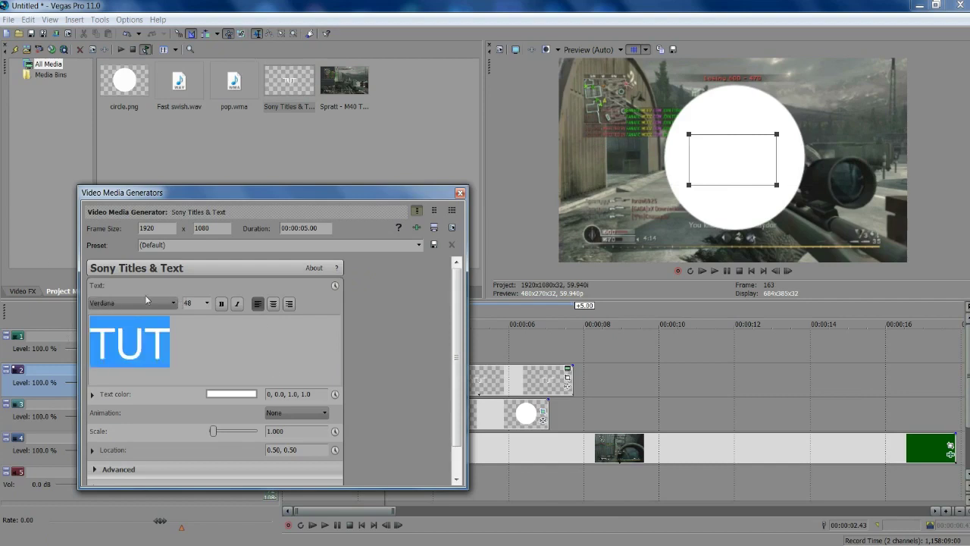
click(146, 303)
click(121, 356)
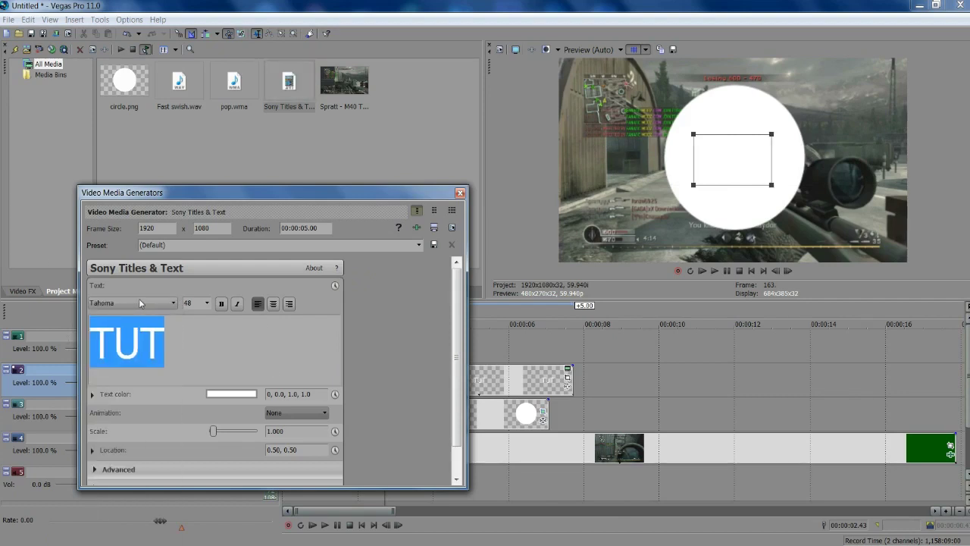
click(139, 301)
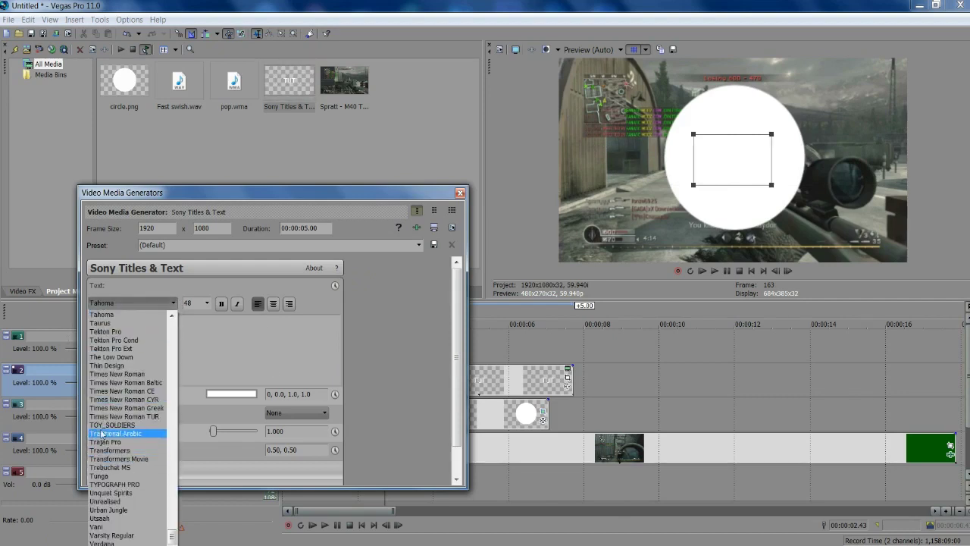
click(121, 484)
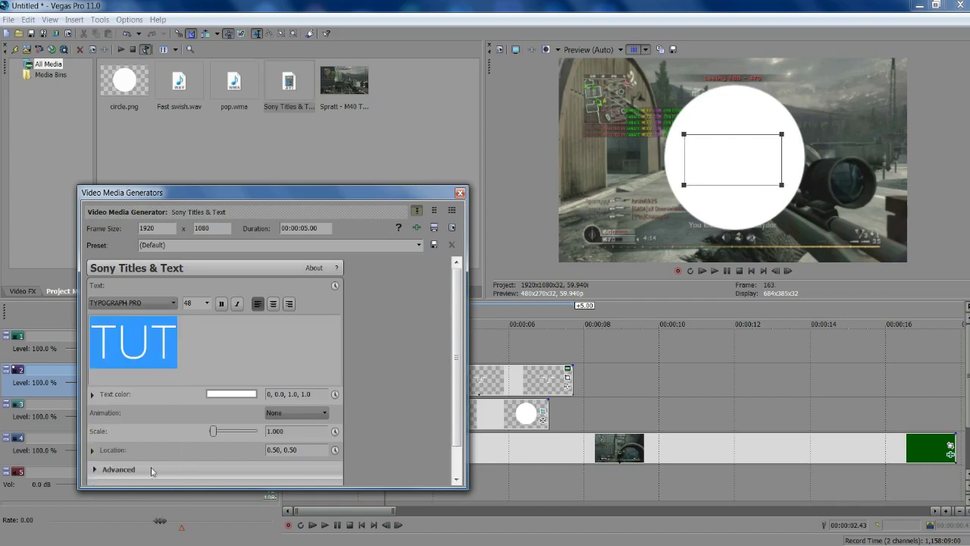
Make the TUT text black and bold.
click(210, 395)
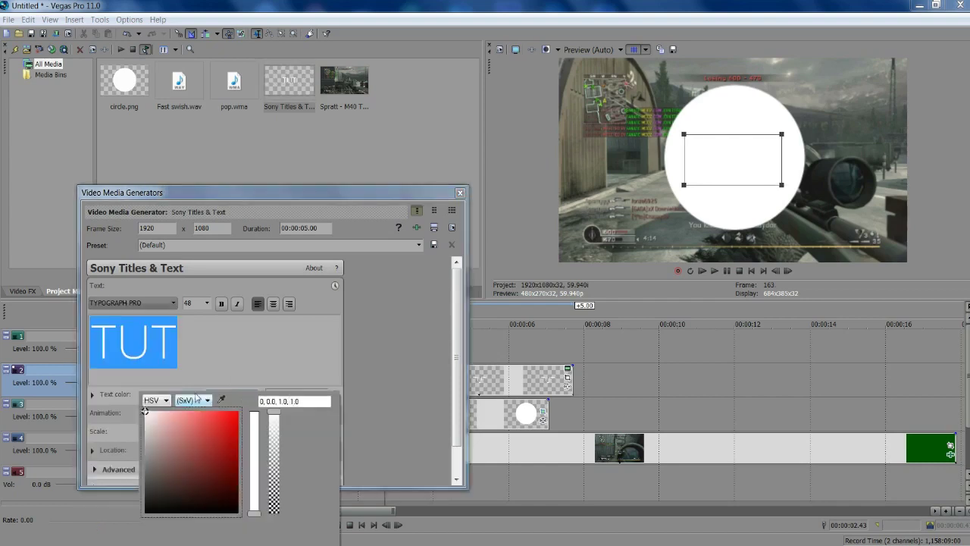
drag(146, 415, 146, 512)
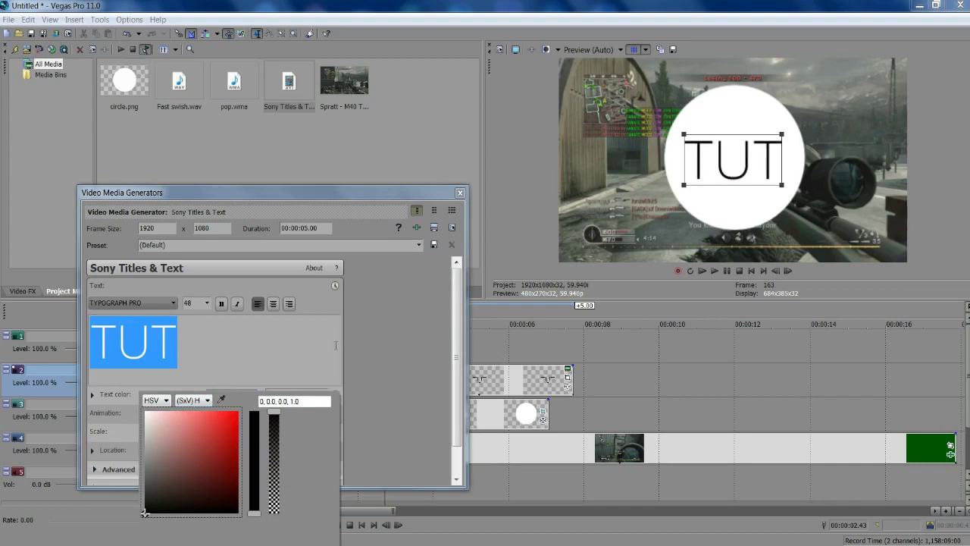
click(195, 343)
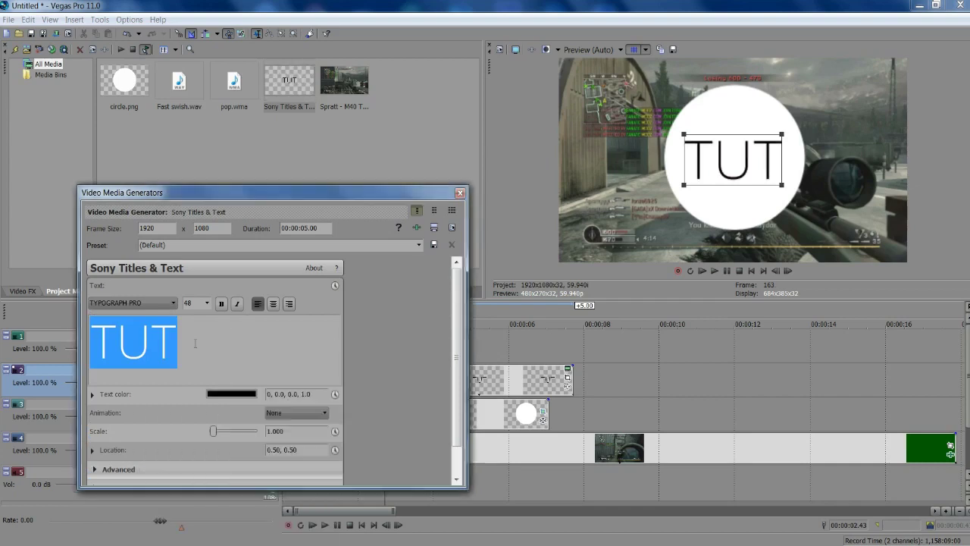
click(223, 304)
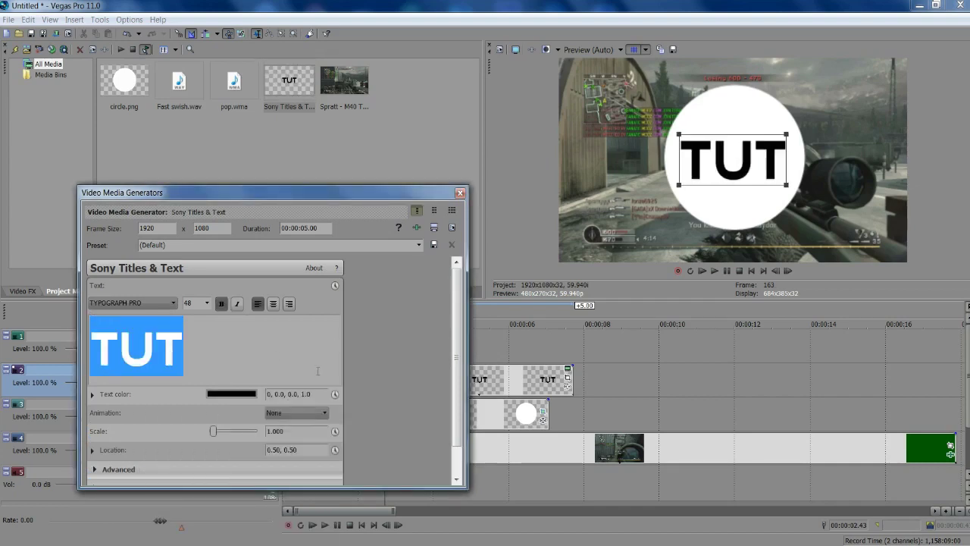
Set the TUT font size to 36 and close the title editor.
click(208, 303)
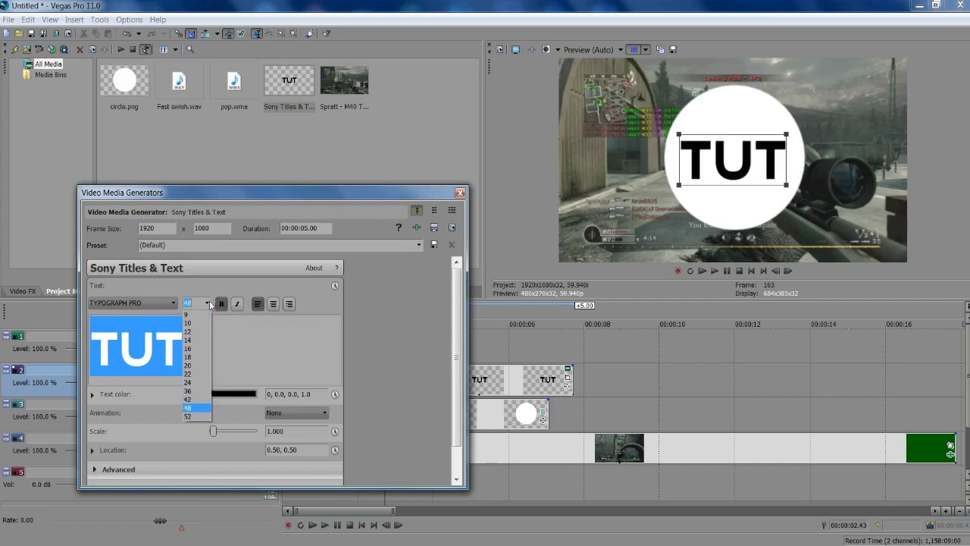
click(193, 383)
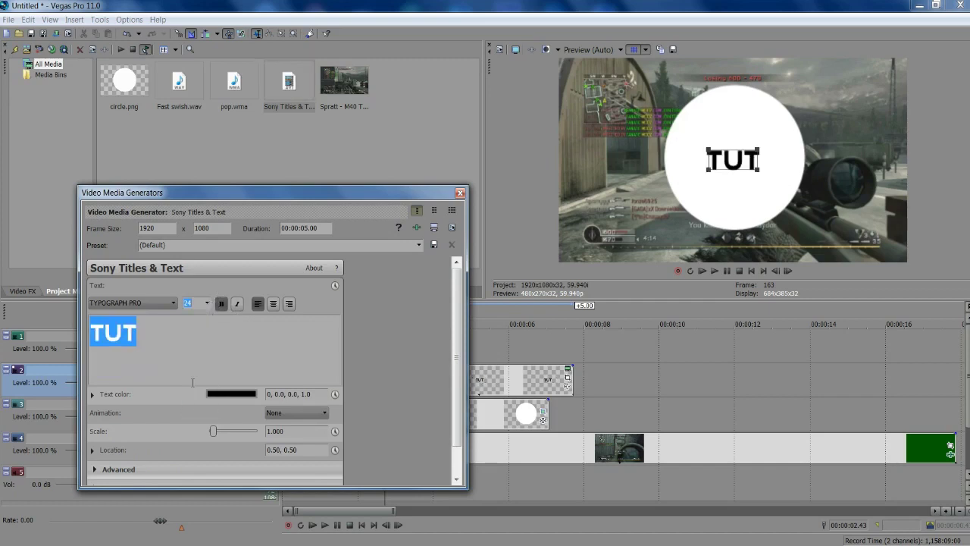
click(207, 304)
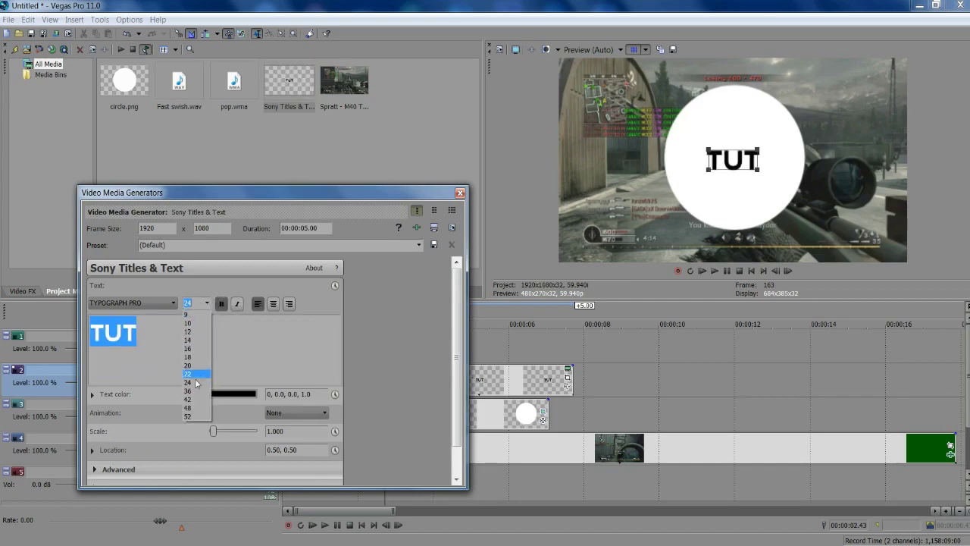
click(196, 392)
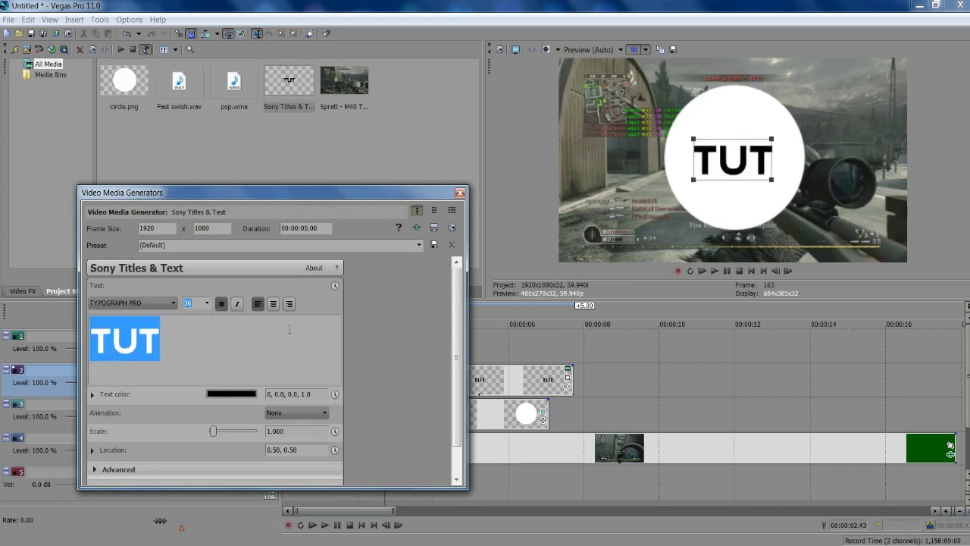
click(461, 194)
Step to about 2.24 s where the circle is full size and slide the TUT event there.
scroll(446, 388, up, 3)
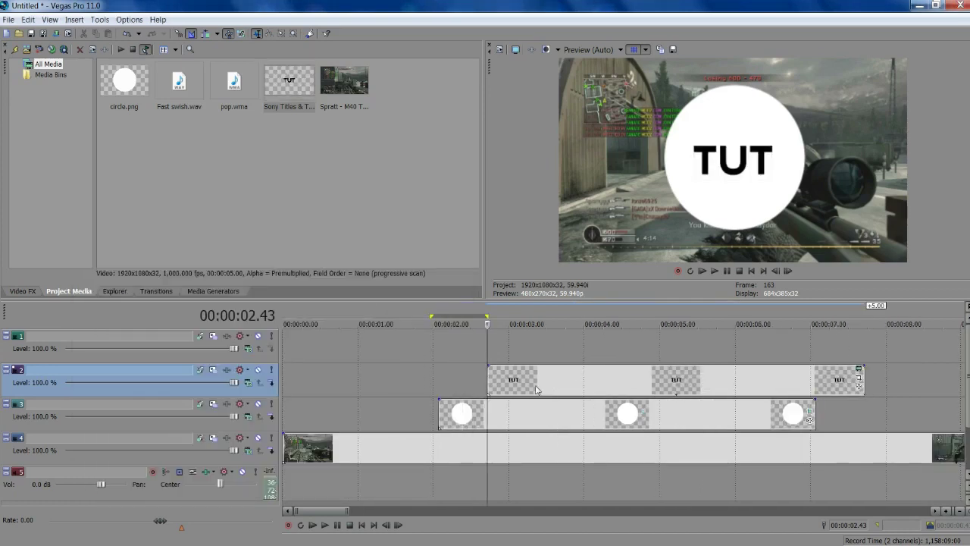
click(446, 388)
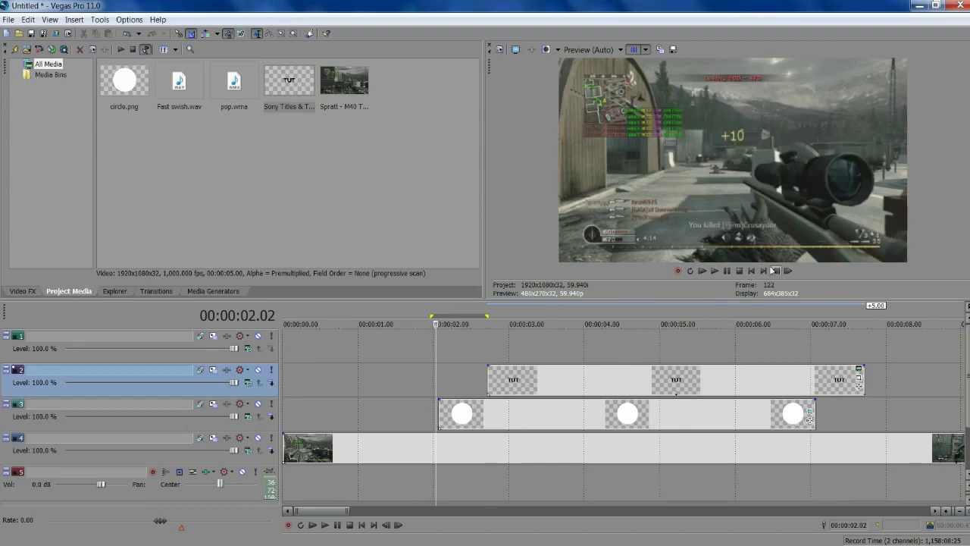
click(788, 271)
click(788, 271)
click(789, 271)
click(788, 271)
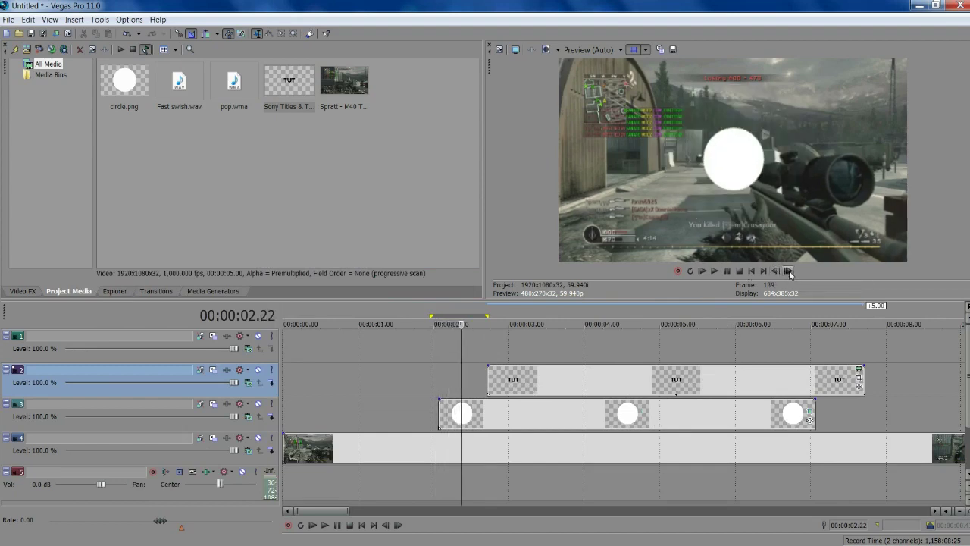
click(788, 271)
click(788, 271)
click(789, 270)
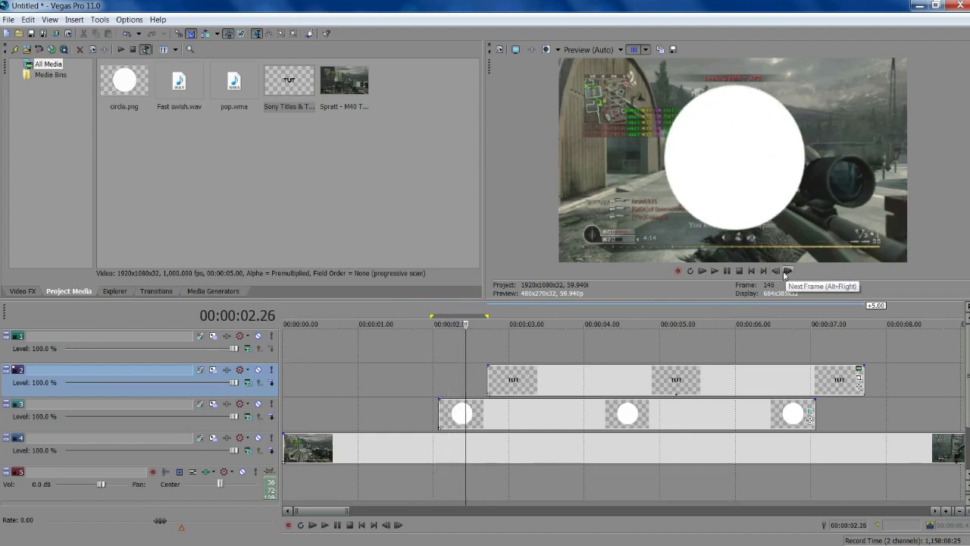
key(alt+Left)
key(alt+Left)
click(788, 271)
drag(525, 379, 502, 376)
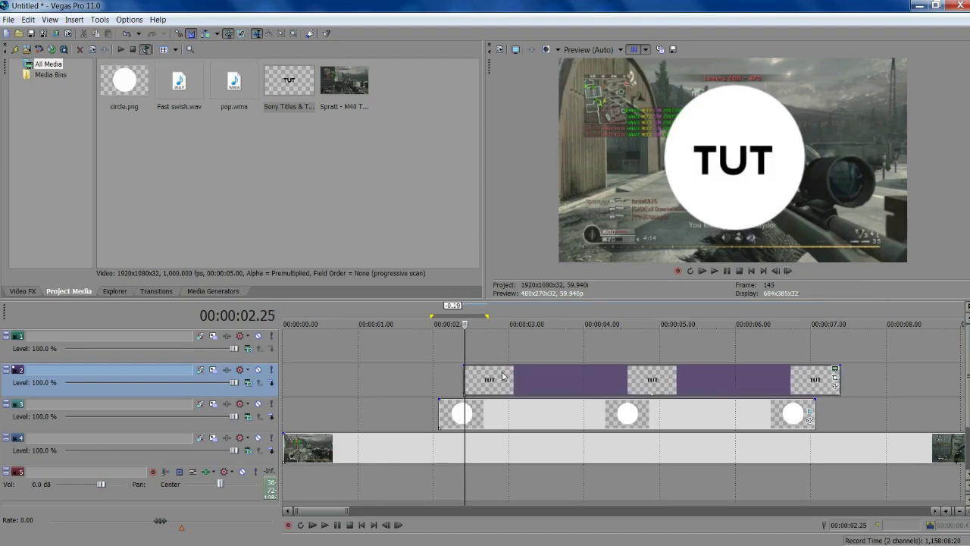
Enlarge the TUT event's Pan/Crop frame to 6,833.8 × 3,844.0, centred at 936, 604.
click(837, 379)
scroll(389, 303, down, 4)
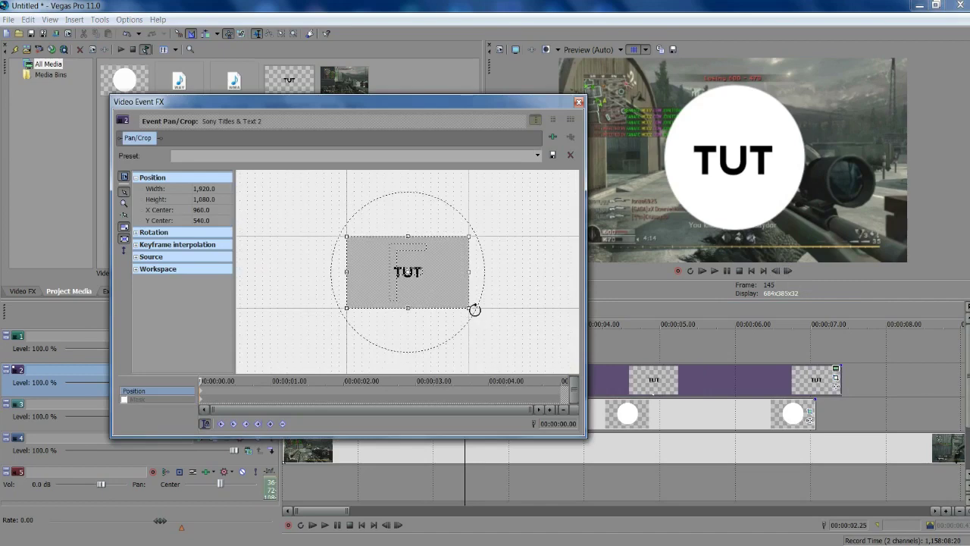
drag(469, 307, 601, 386)
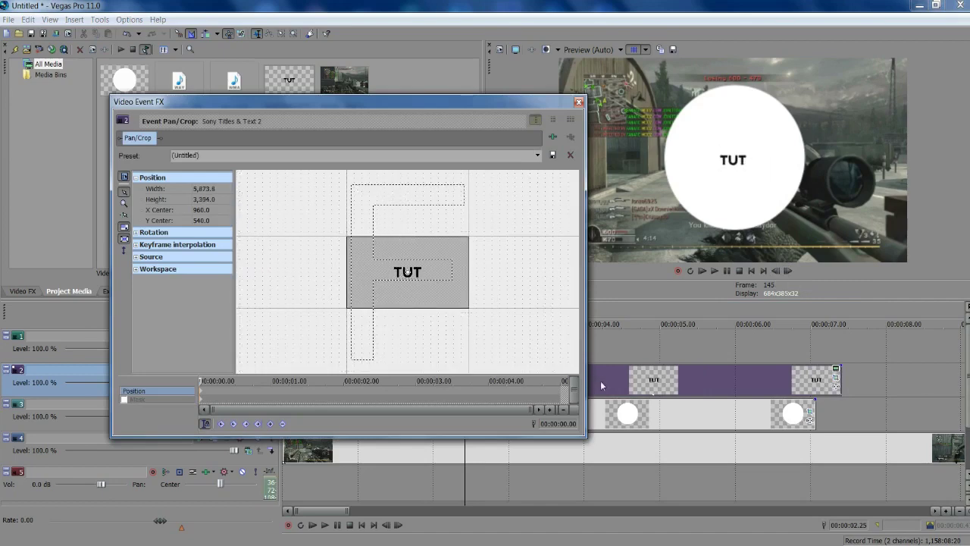
drag(459, 291, 457, 292)
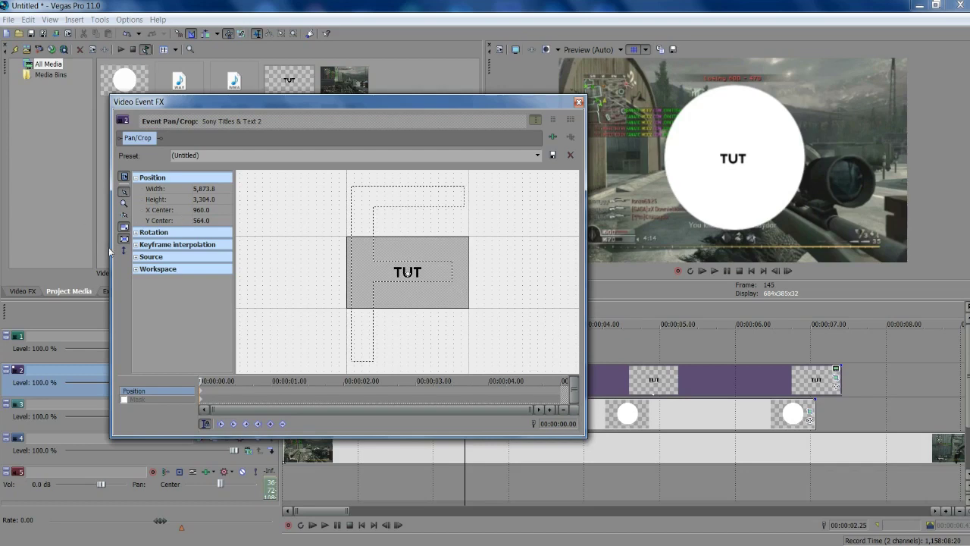
drag(472, 302, 471, 304)
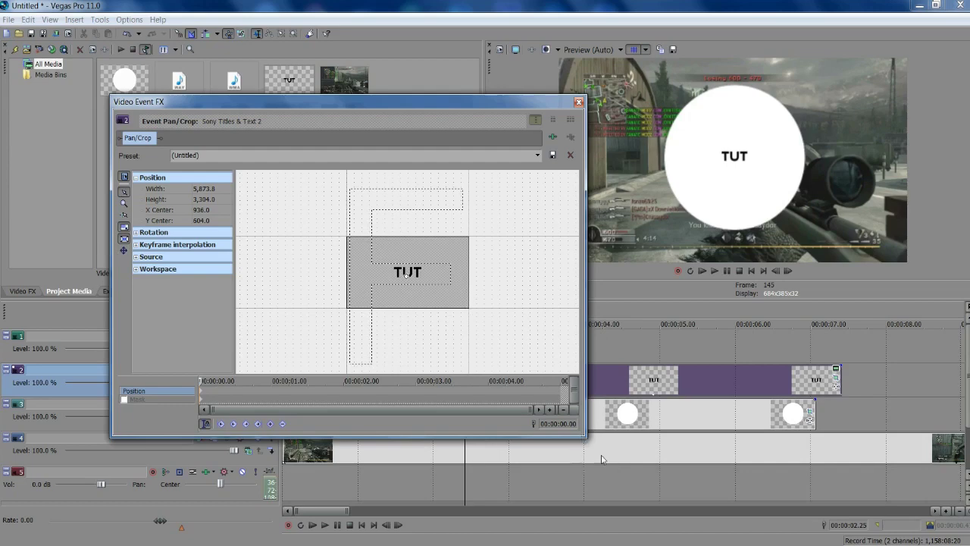
drag(584, 436, 671, 498)
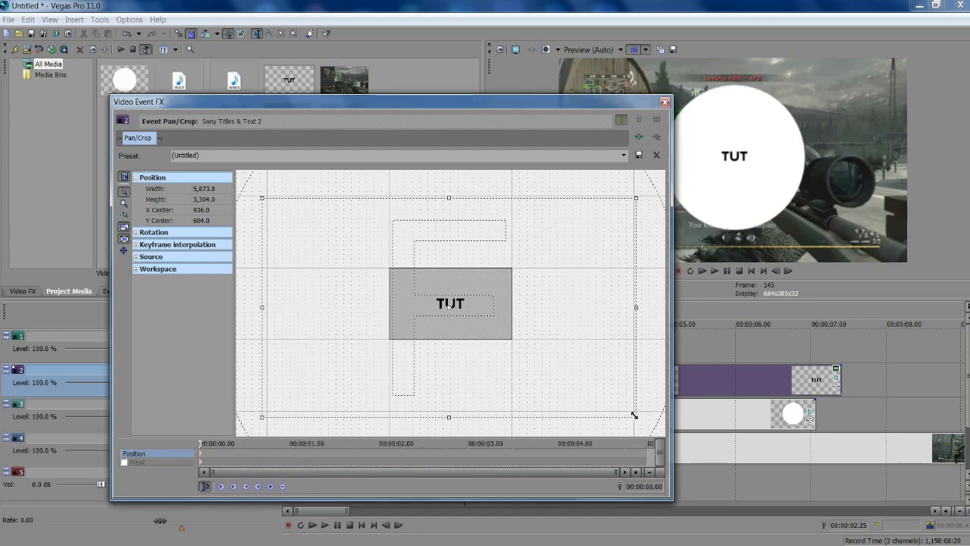
drag(635, 415, 666, 453)
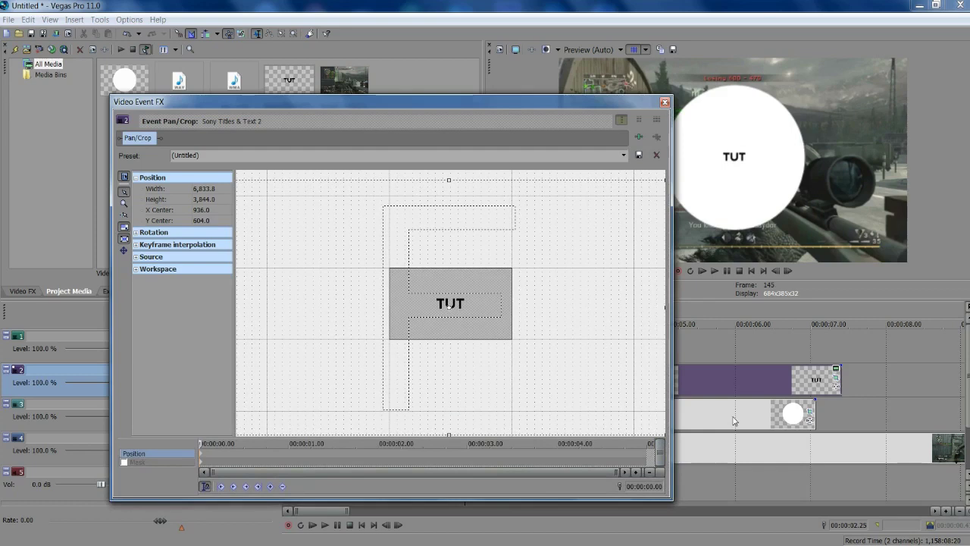
click(789, 271)
Three frames in, reset the TUT framing to the (Default) pan/crop preset.
click(790, 272)
click(789, 271)
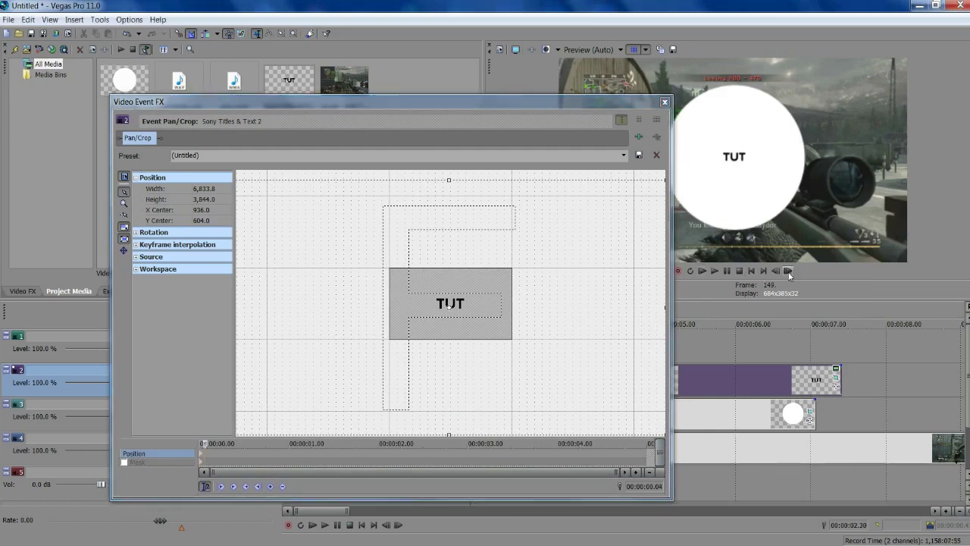
click(789, 271)
click(624, 155)
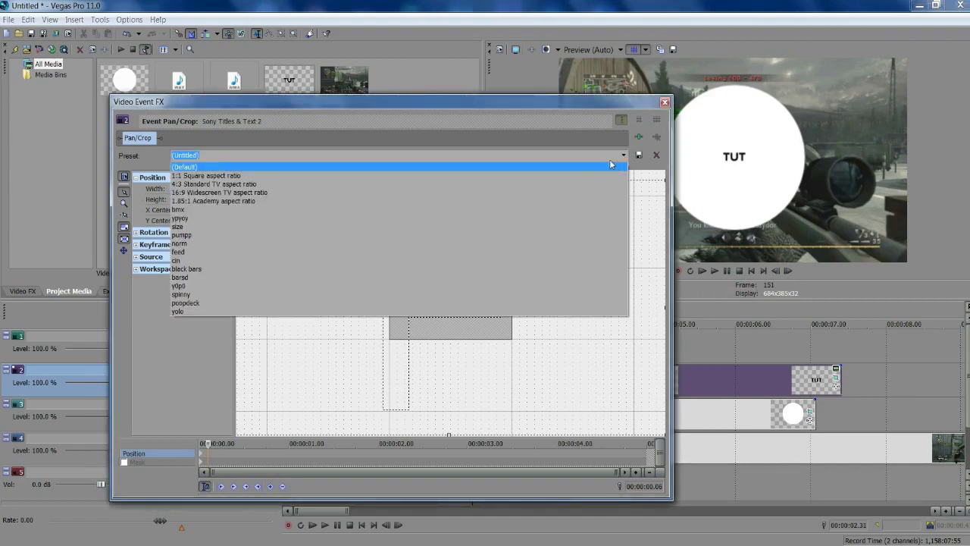
click(611, 165)
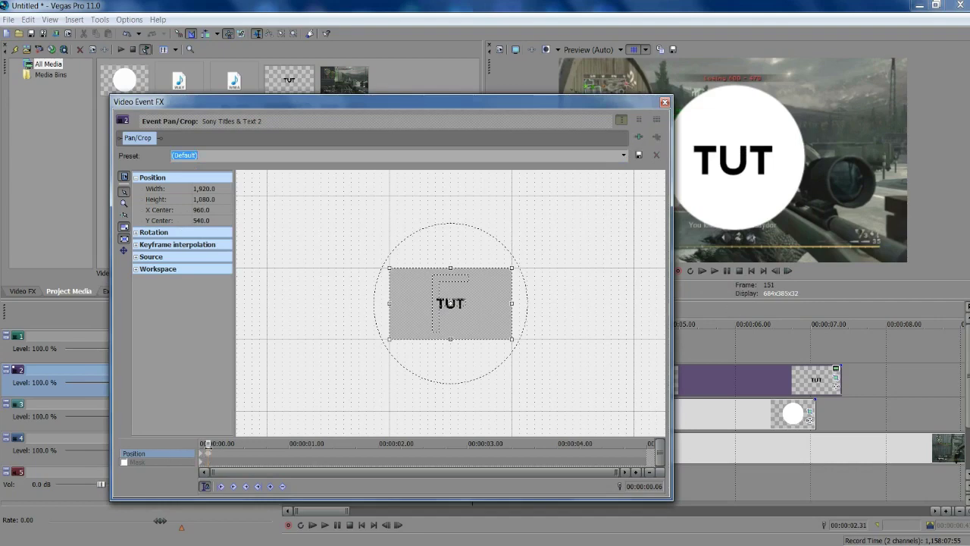
Shrink the crop at the full-size keyframe, then enlarge it slightly so TUT settles at 2,048 × 1,152.
scroll(450, 303, down, 5)
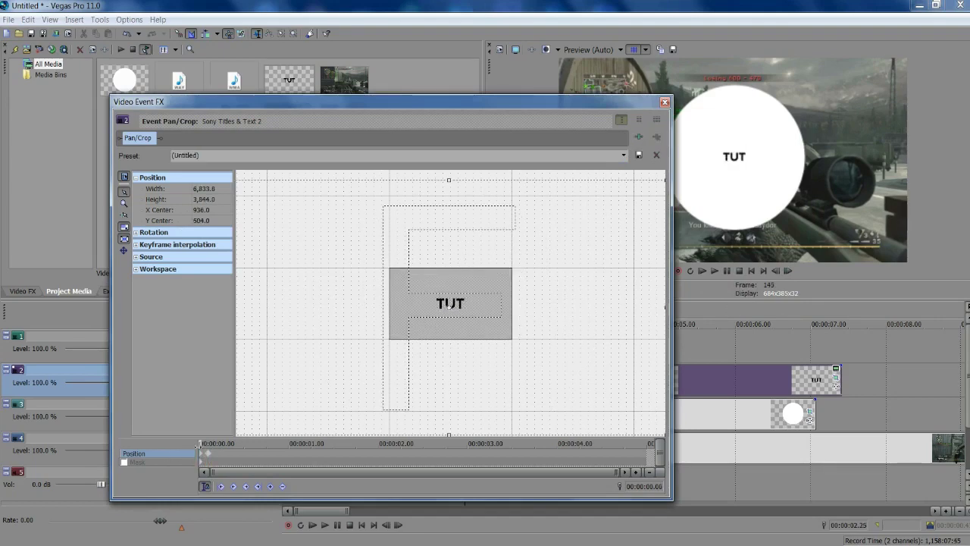
scroll(451, 303, up, 2)
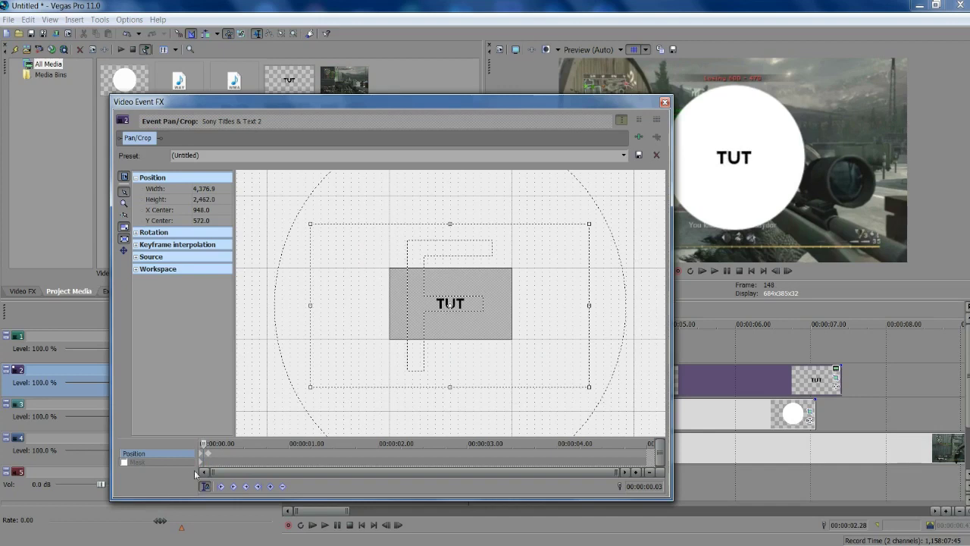
click(207, 457)
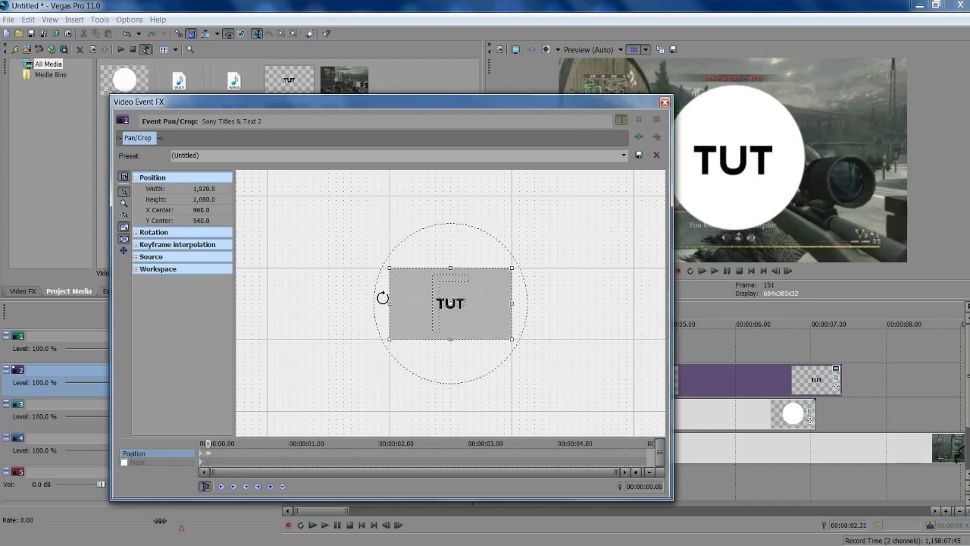
drag(389, 266, 397, 271)
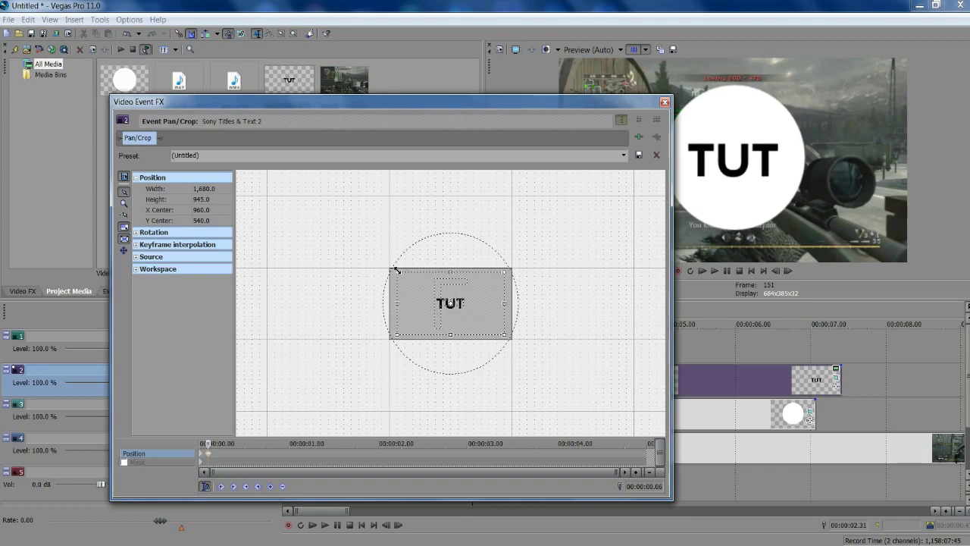
click(789, 271)
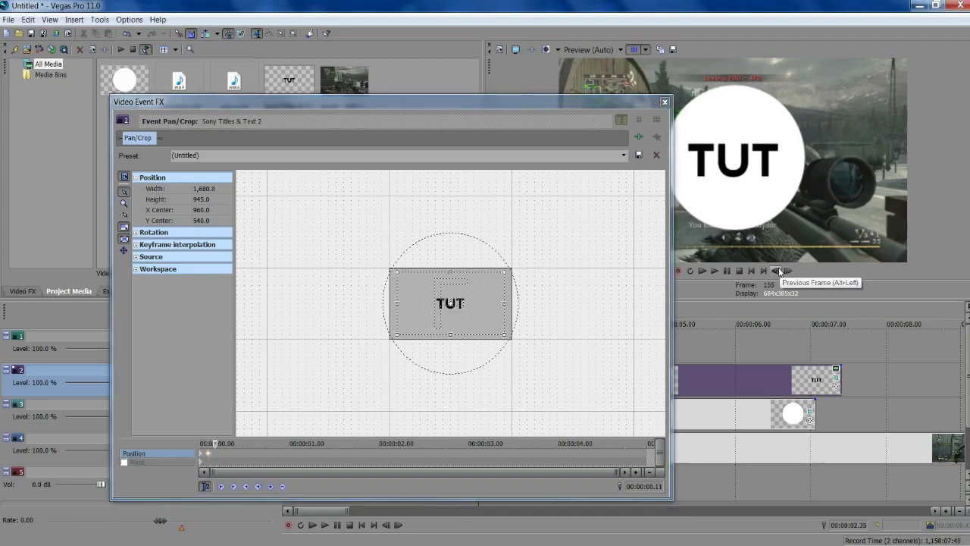
click(776, 271)
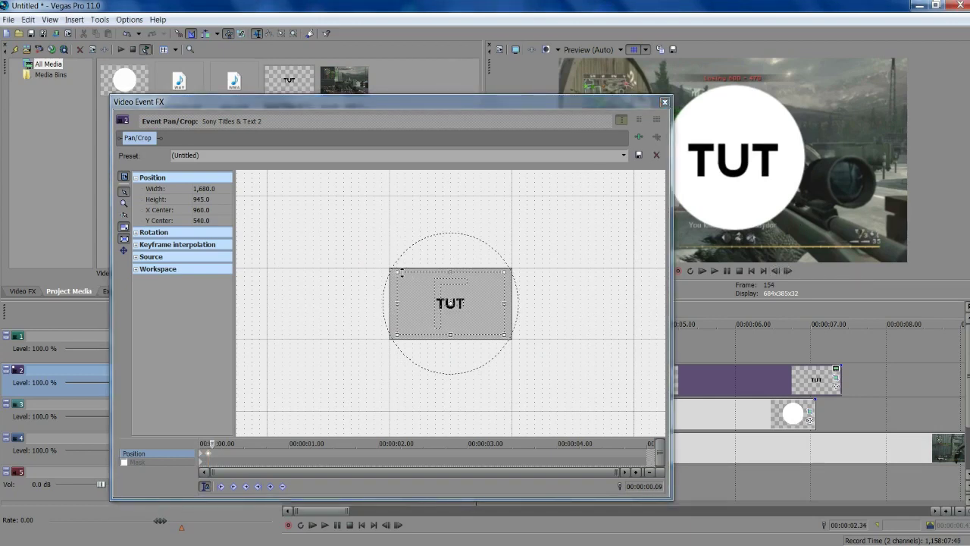
drag(397, 273, 385, 265)
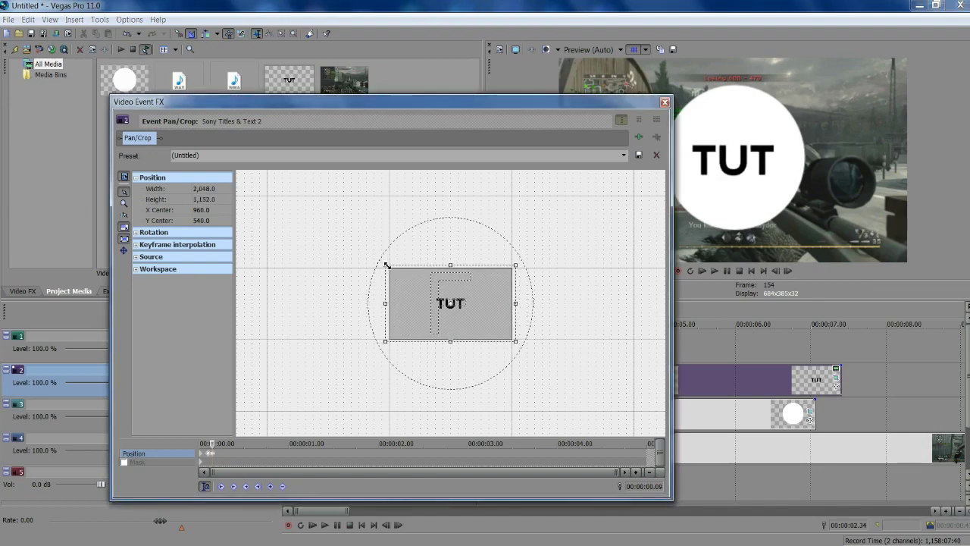
click(664, 104)
Step through the intro frames to 2.43 seconds and set the loop region end there.
drag(522, 356, 419, 361)
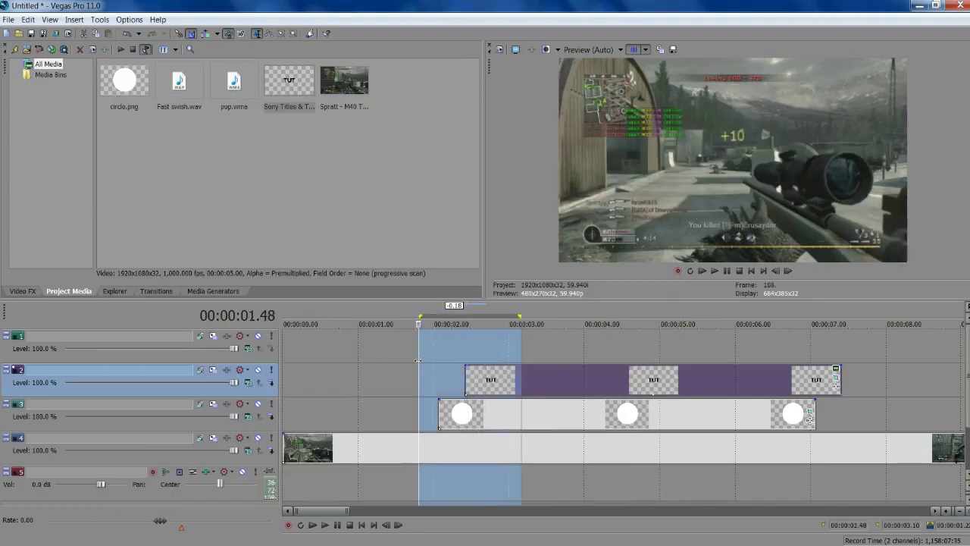
click(419, 361)
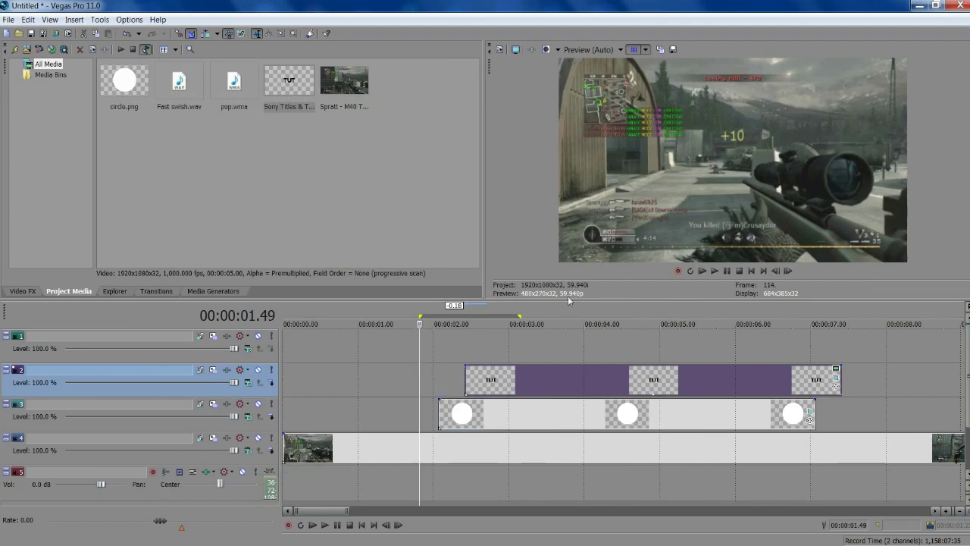
key(Right)
key(Right)
key(Right)
key(Right)
key(Right)
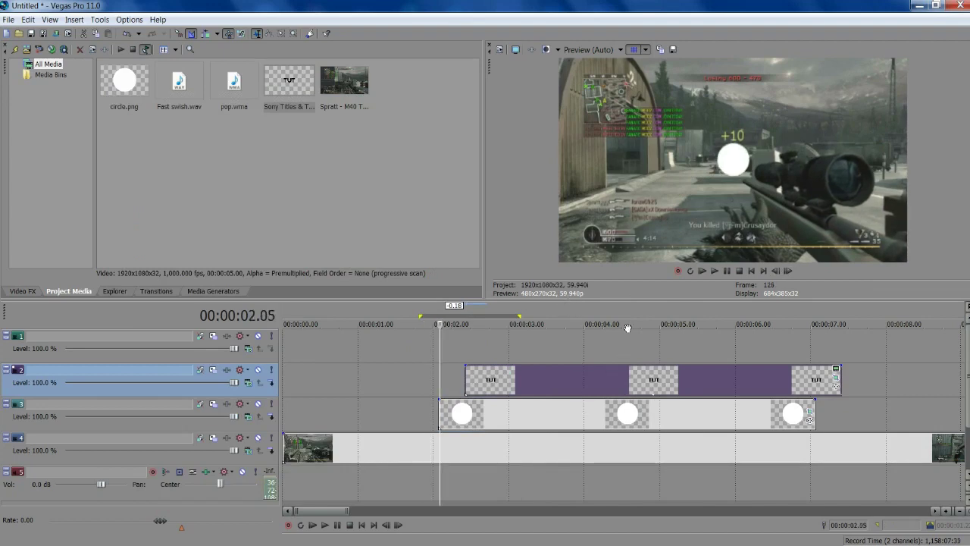
key(Right)
key(Right)
key(Right)
key(Right)
key(Right)
key(Right)
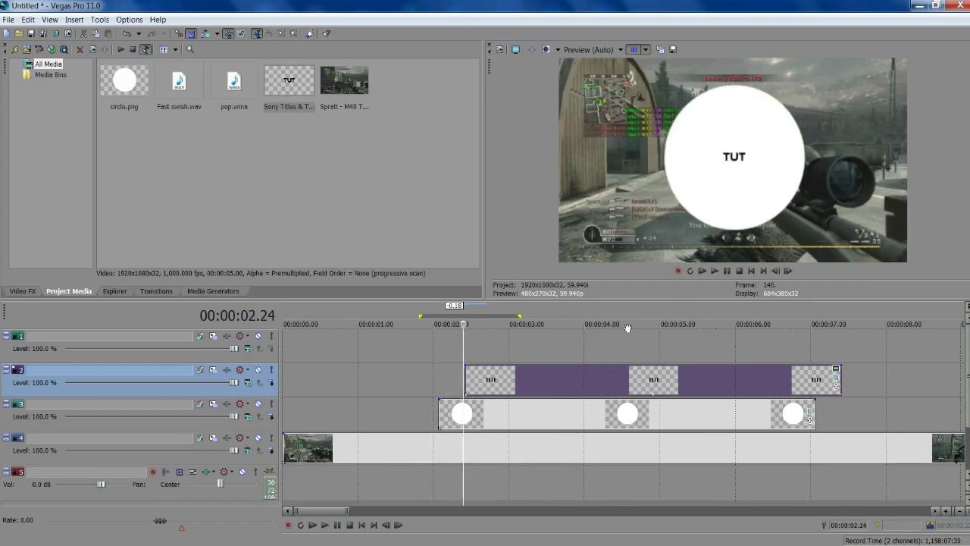
key(Right)
key(Right)
key(Right)
key(Right)
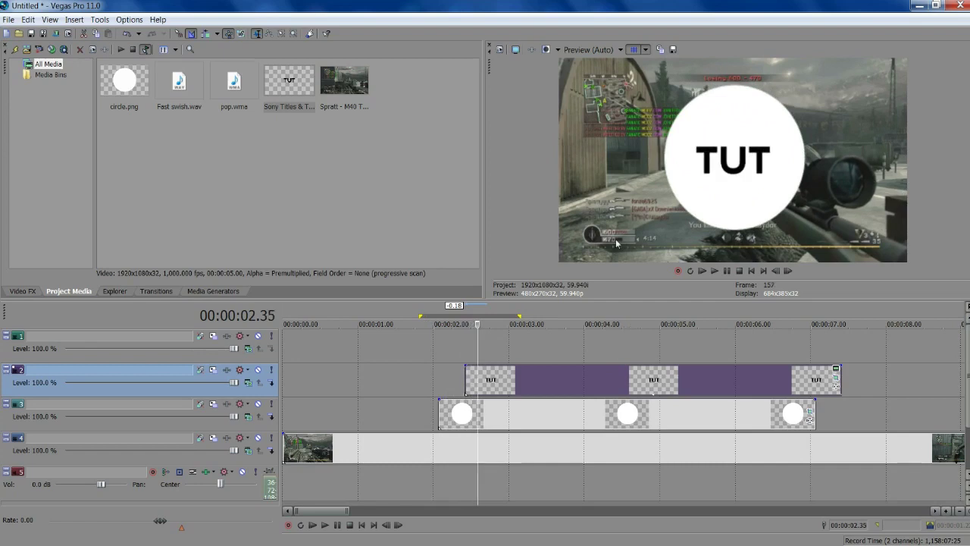
key(Right)
key(Right)
key(o)
Play the circle and TUT pop-in on a loop, then pause.
key(space)
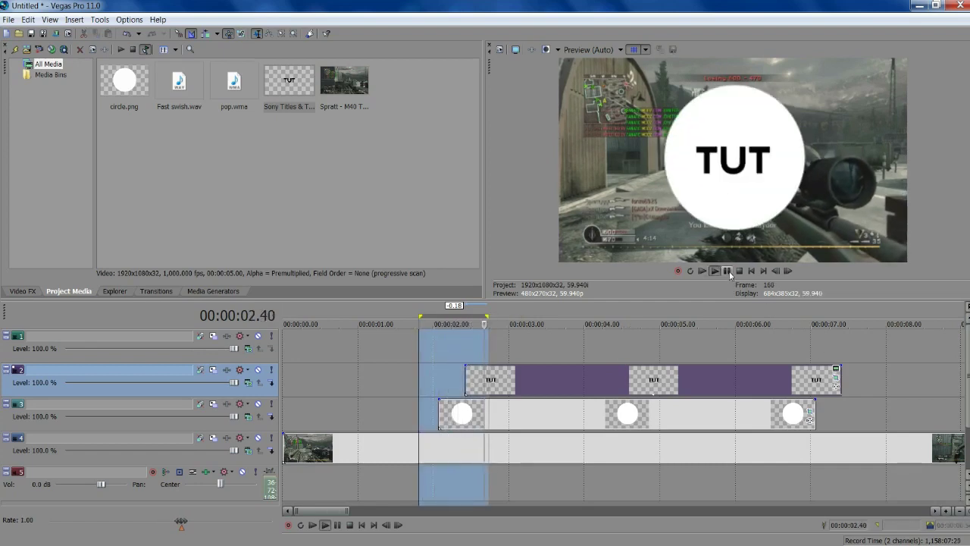
click(727, 272)
click(728, 271)
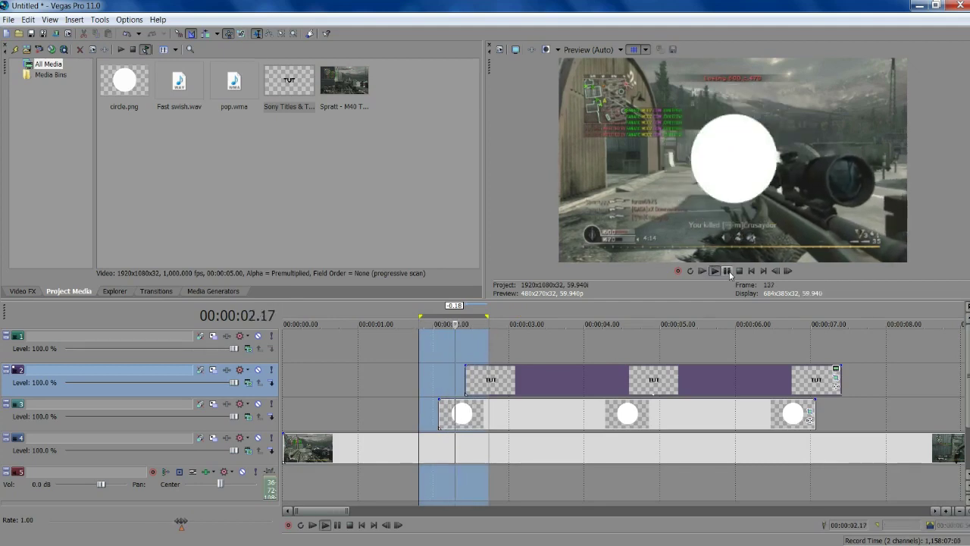
click(727, 271)
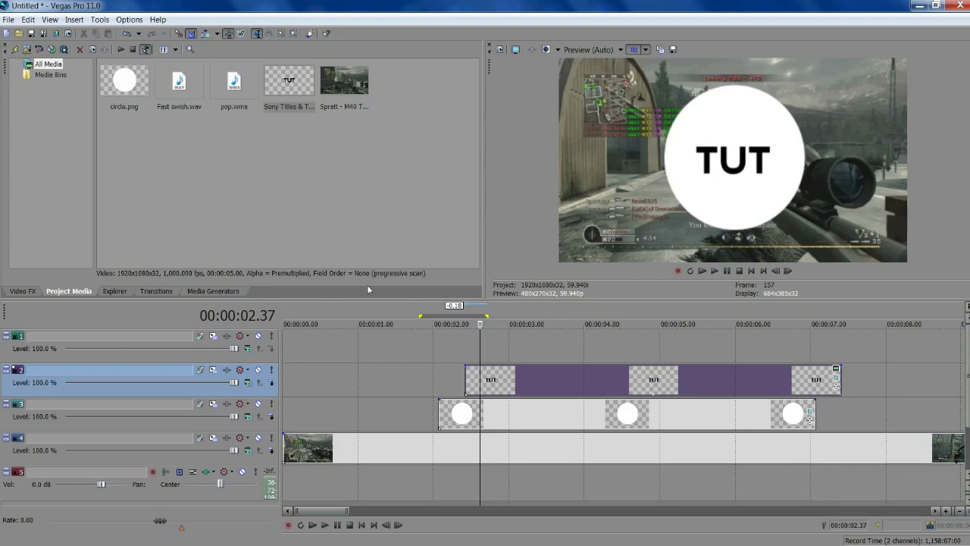
Drag bar.png from the Pictures library onto track 1 of the Vegas timeline.
key(alt+Tab)
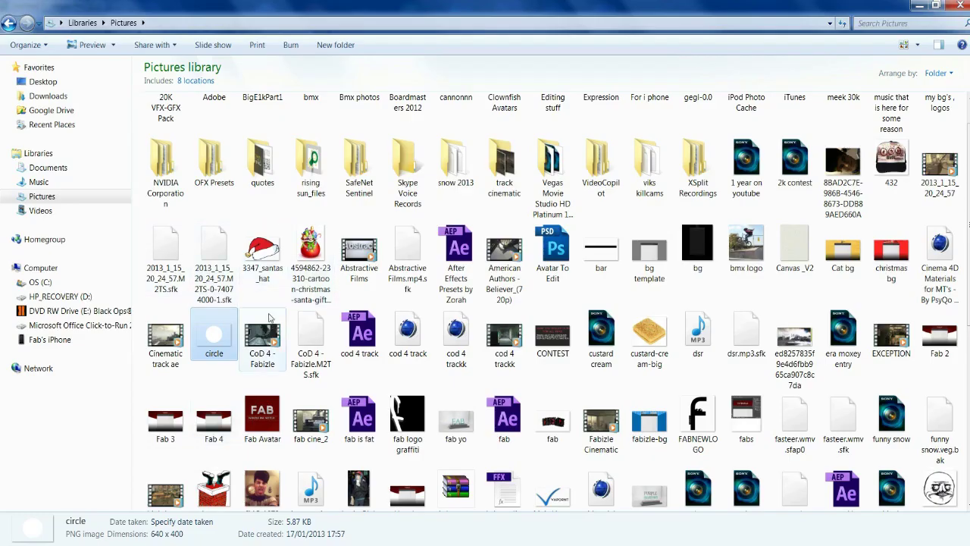
click(262, 334)
key(b)
key(b)
key(b)
key(b)
key(b)
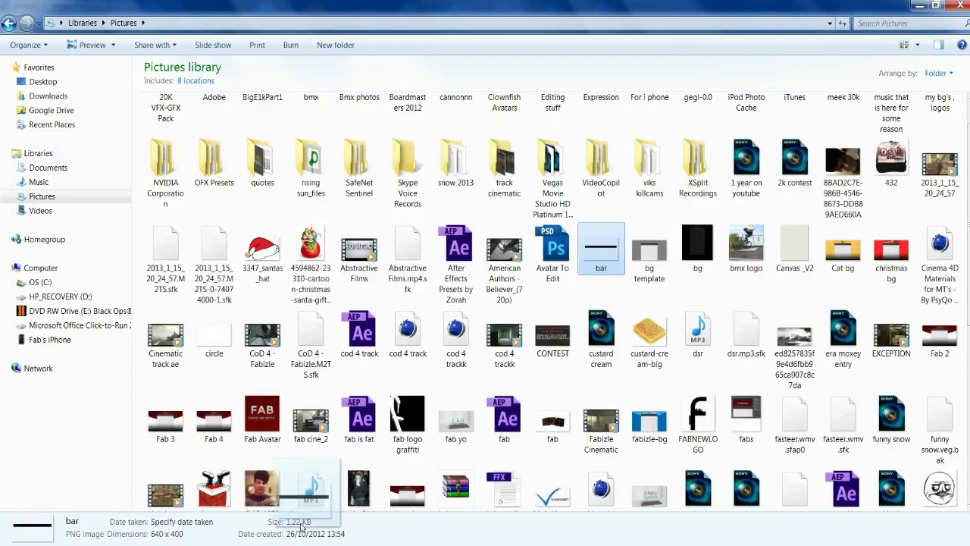
scroll(617, 303, down, 1)
drag(601, 247, 490, 348)
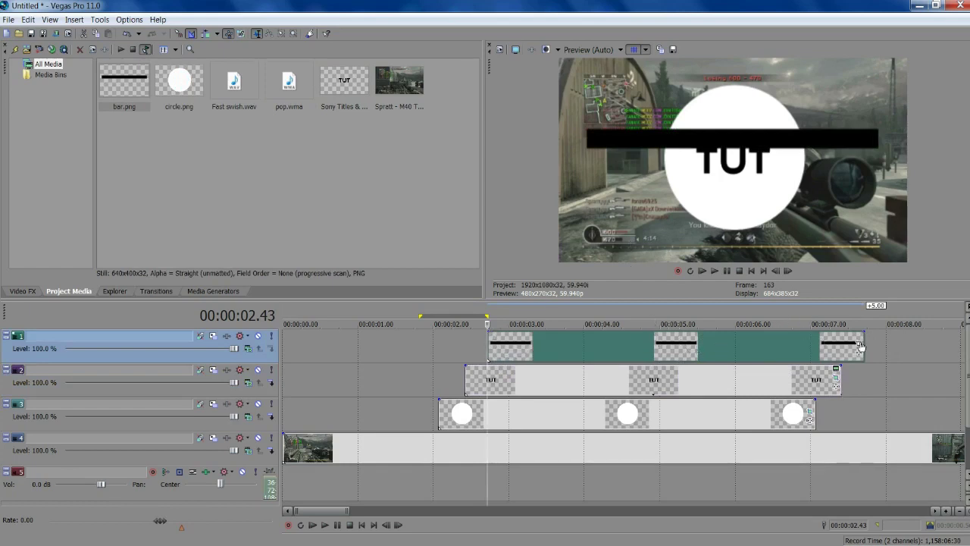
Turn off Maintain aspect ratio in the bar.png event's properties.
click(225, 293)
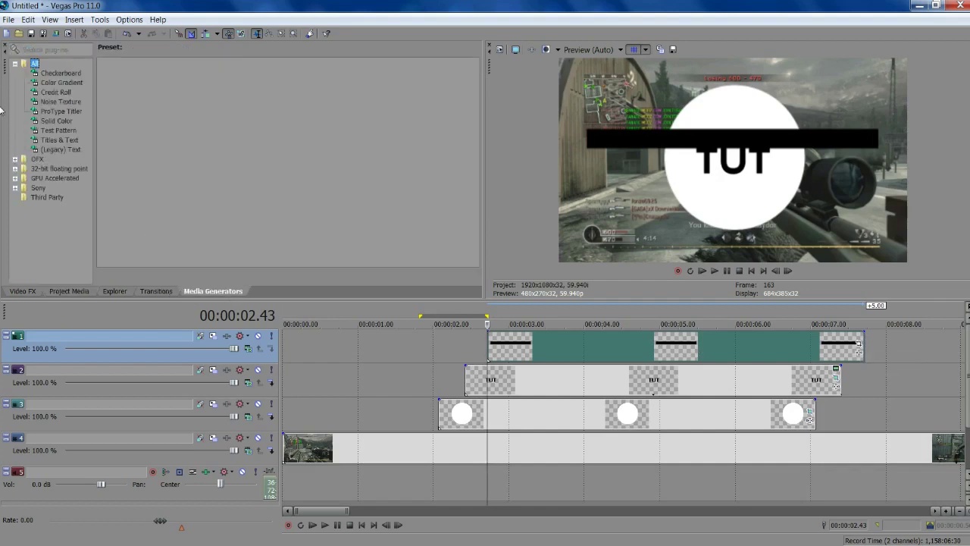
click(21, 293)
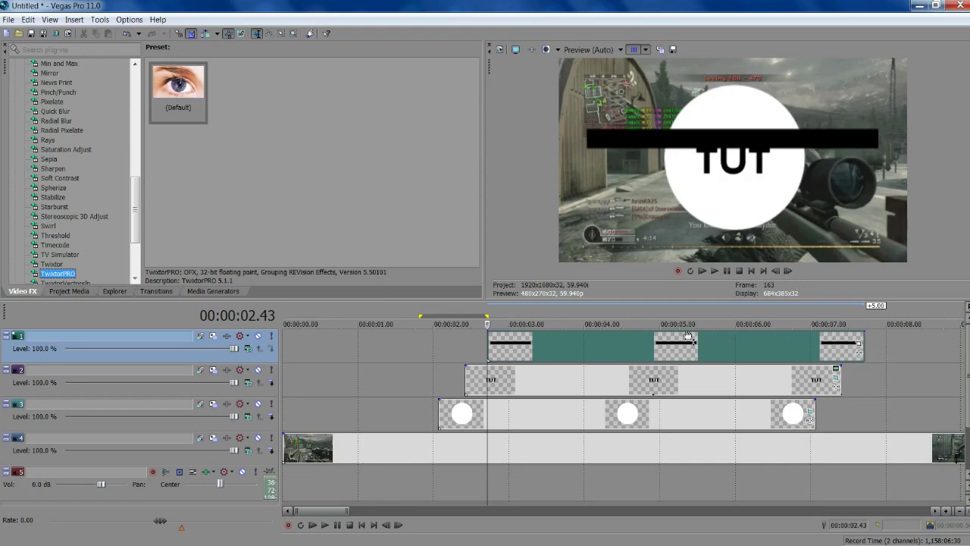
right_click(513, 349)
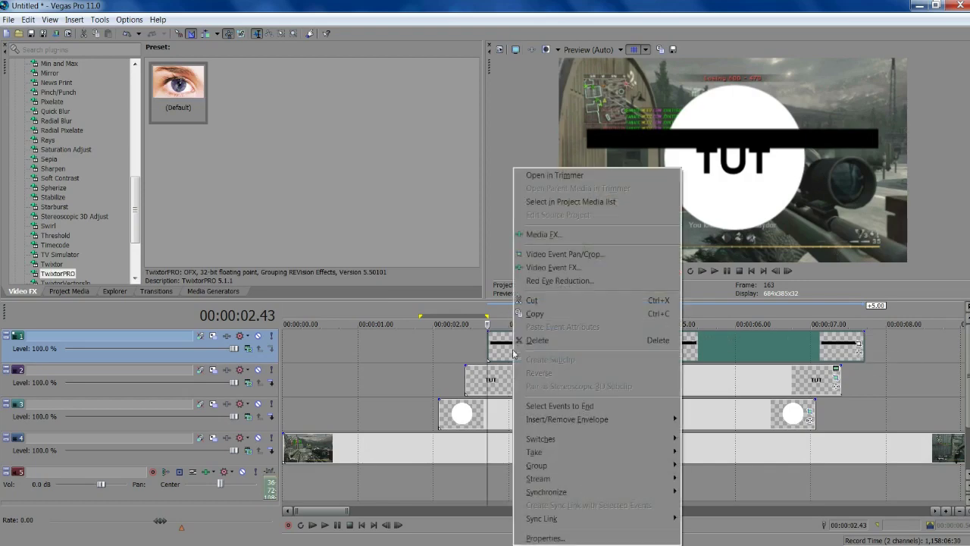
click(546, 531)
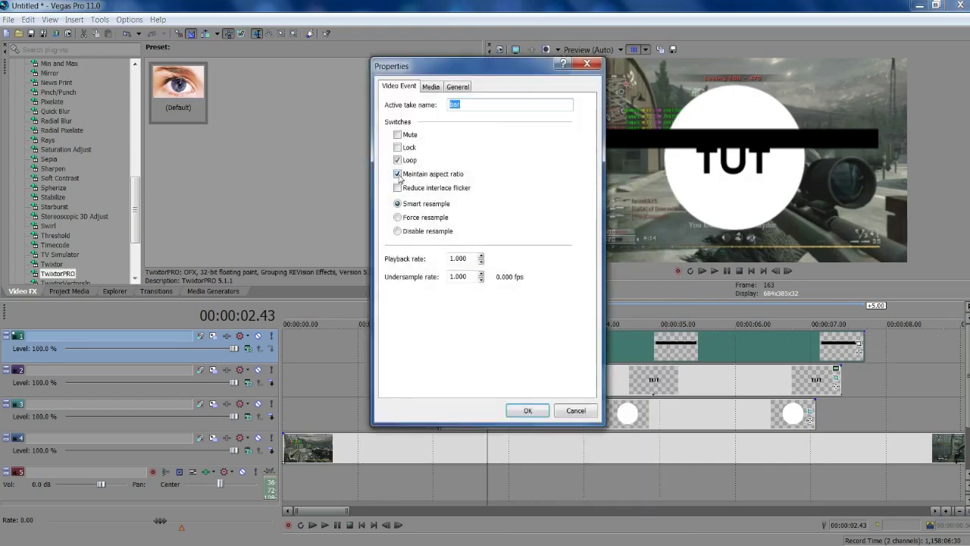
click(398, 174)
click(528, 410)
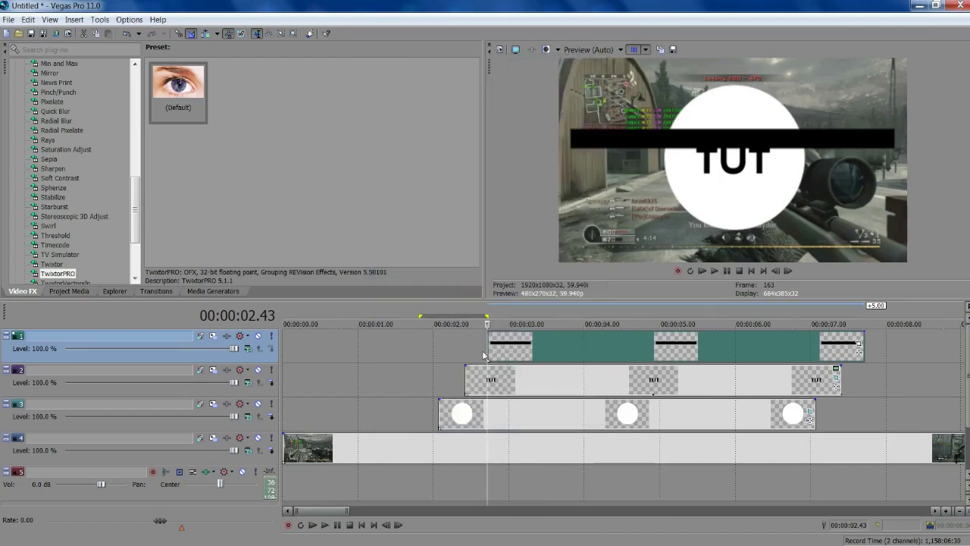
scroll(556, 359, up, 2)
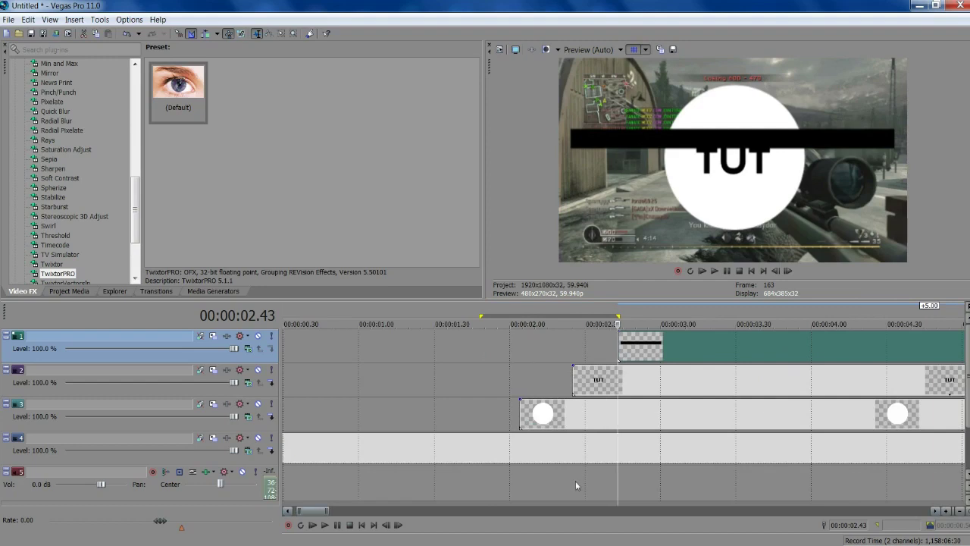
Insert a new video track above the gameplay and move the bar event onto it.
scroll(580, 422, down, 2)
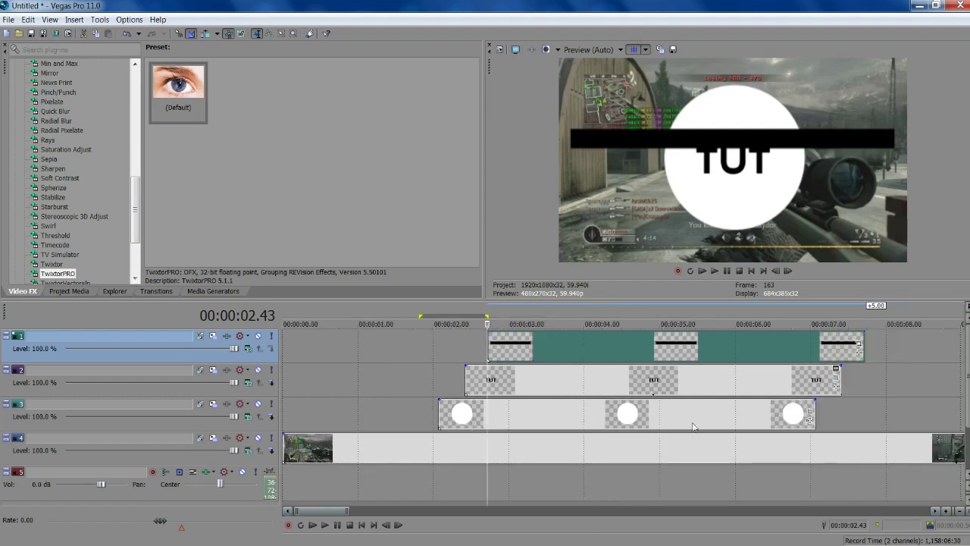
right_click(833, 423)
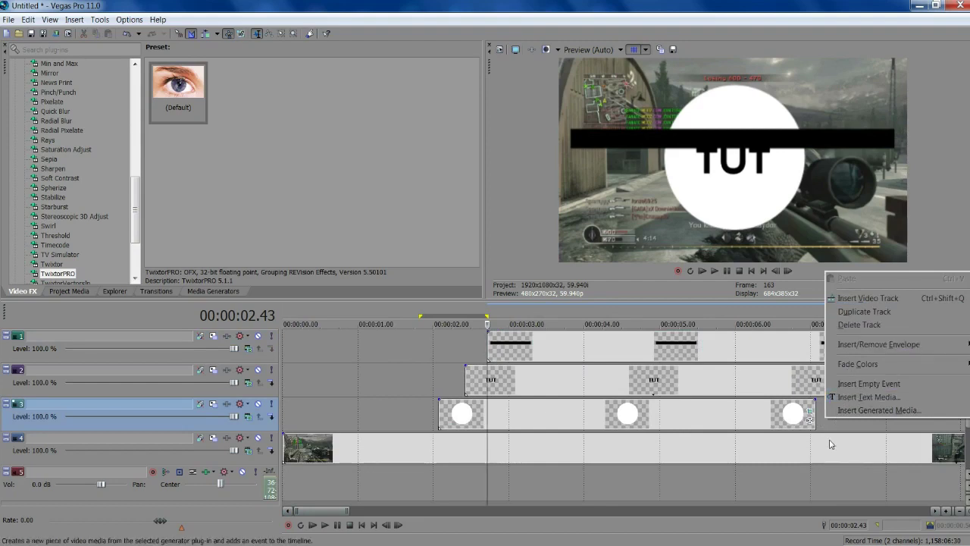
scroll(799, 439, down, 1)
scroll(799, 440, down, 2)
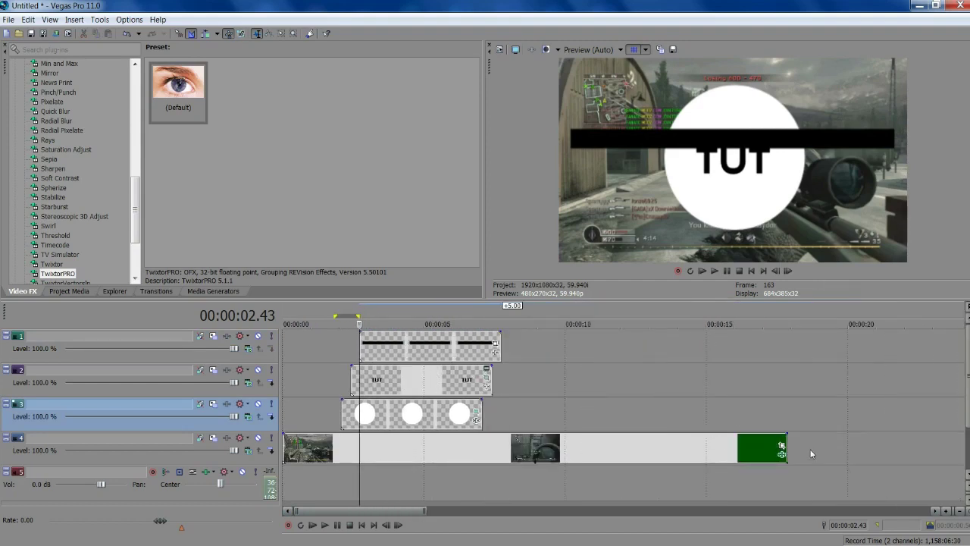
right_click(810, 451)
click(842, 325)
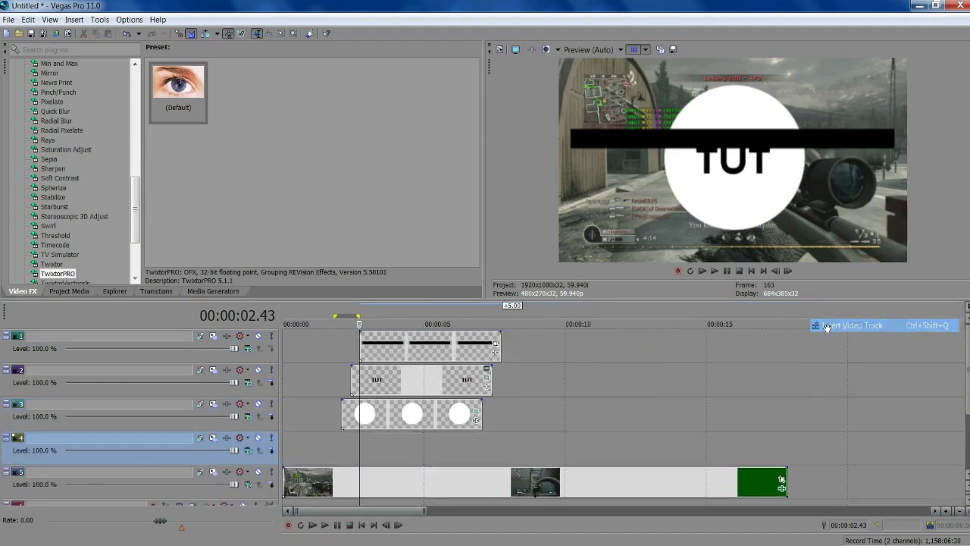
drag(354, 359, 350, 448)
click(351, 448)
scroll(431, 450, up, 3)
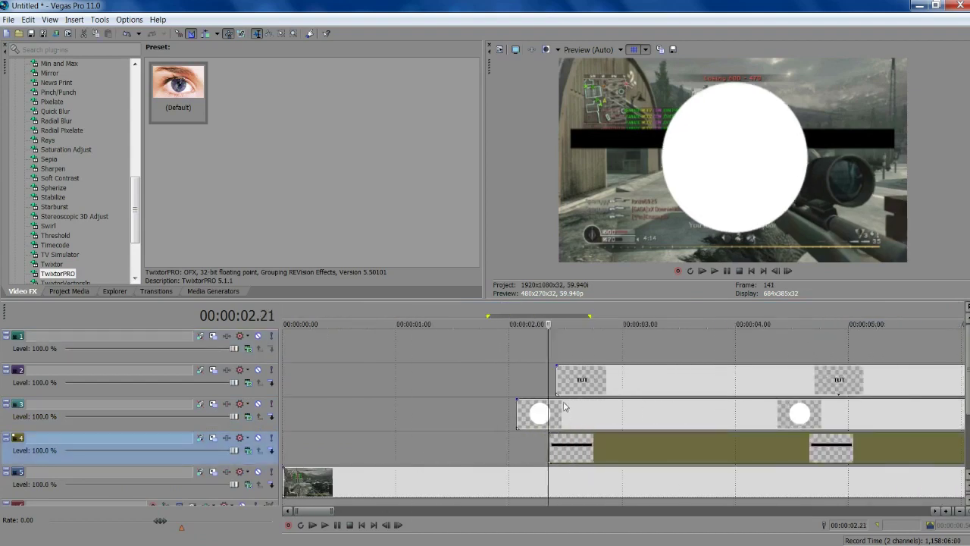
scroll(467, 440, down, 1)
scroll(479, 415, up, 2)
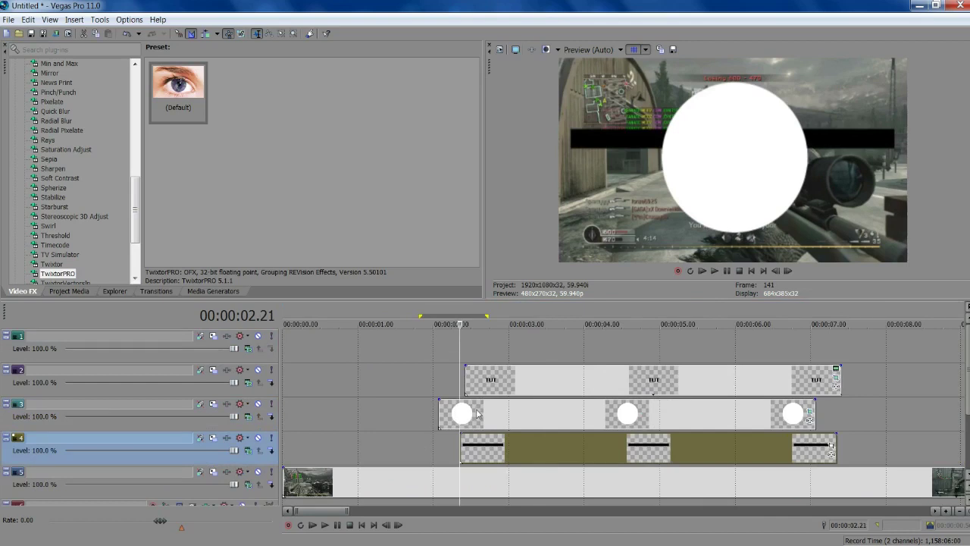
Step a few frames past the circle's start and snap the bar to begin there, about 2.19 s.
click(445, 416)
click(790, 270)
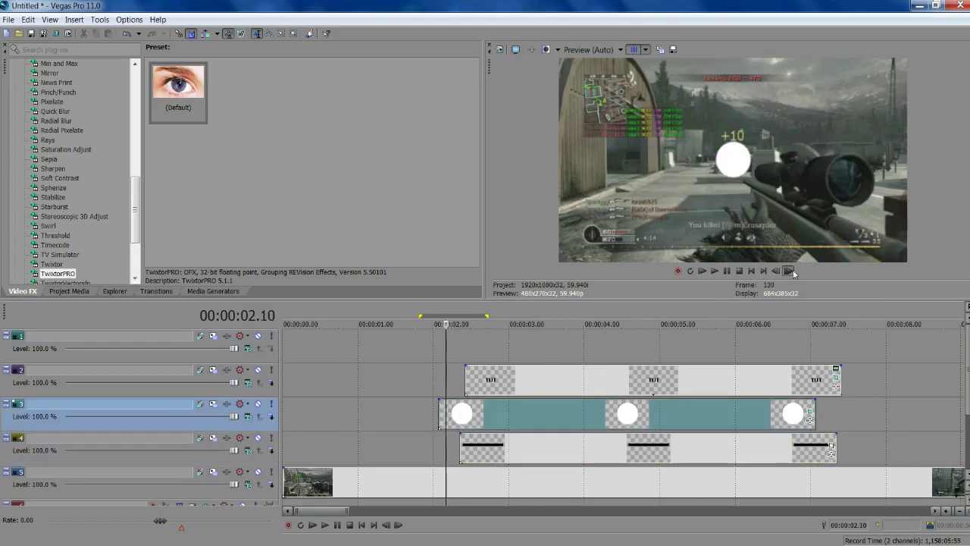
click(790, 271)
click(790, 271)
click(790, 270)
click(790, 271)
click(790, 271)
click(790, 270)
click(790, 271)
click(790, 271)
click(790, 270)
click(790, 270)
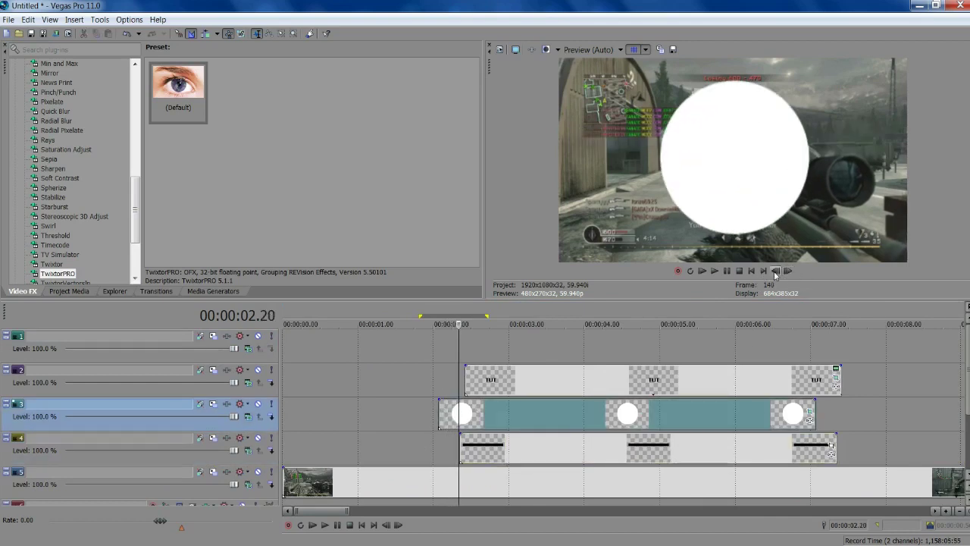
click(775, 274)
click(776, 274)
click(776, 274)
click(790, 271)
click(790, 271)
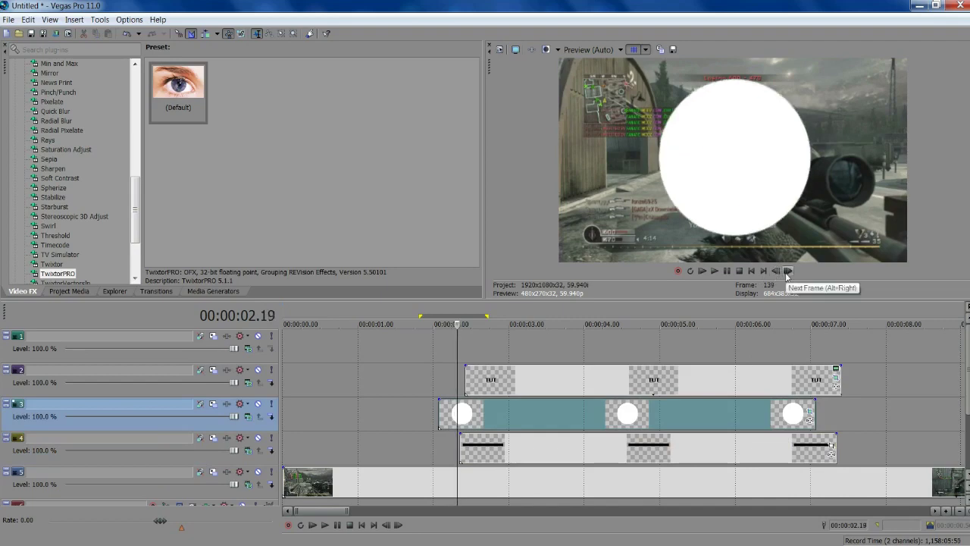
scroll(531, 460, up, 3)
drag(646, 452, 643, 451)
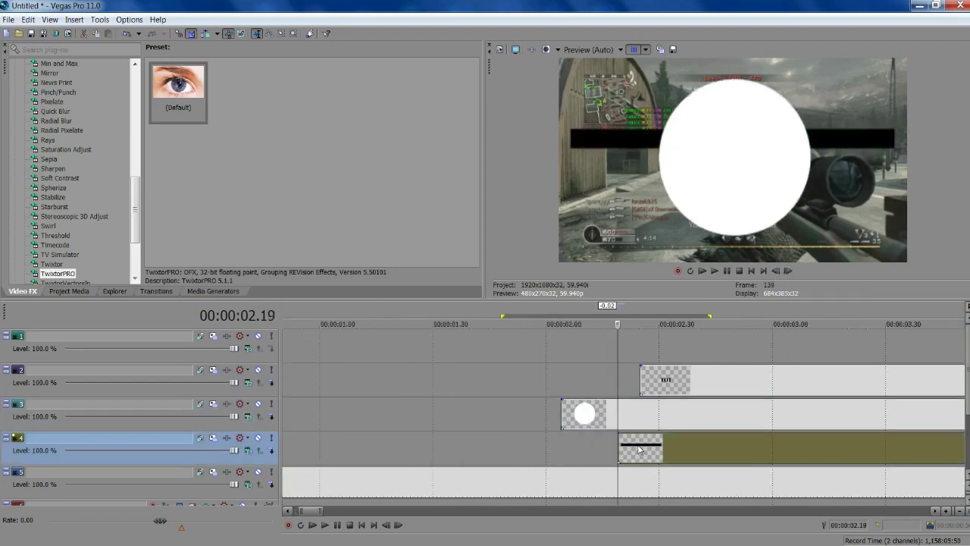
Open the bar event's Pan/Crop and move the bar up in the frame.
scroll(643, 450, down, 3)
click(689, 448)
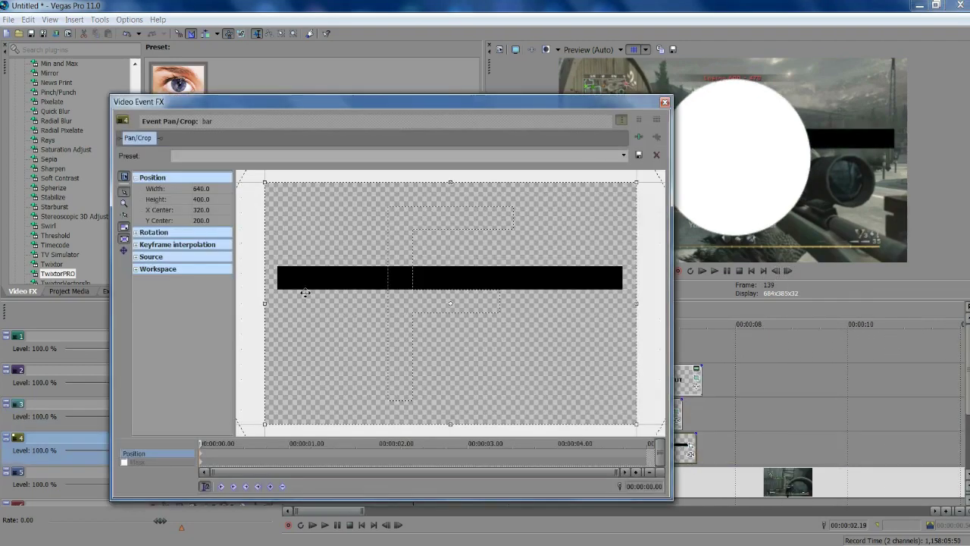
scroll(379, 318, down, 5)
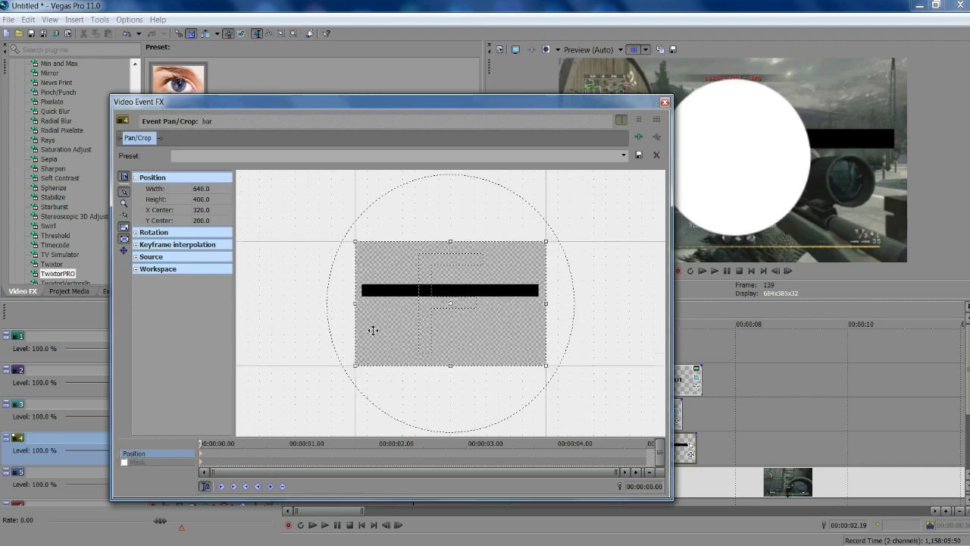
drag(460, 326, 464, 317)
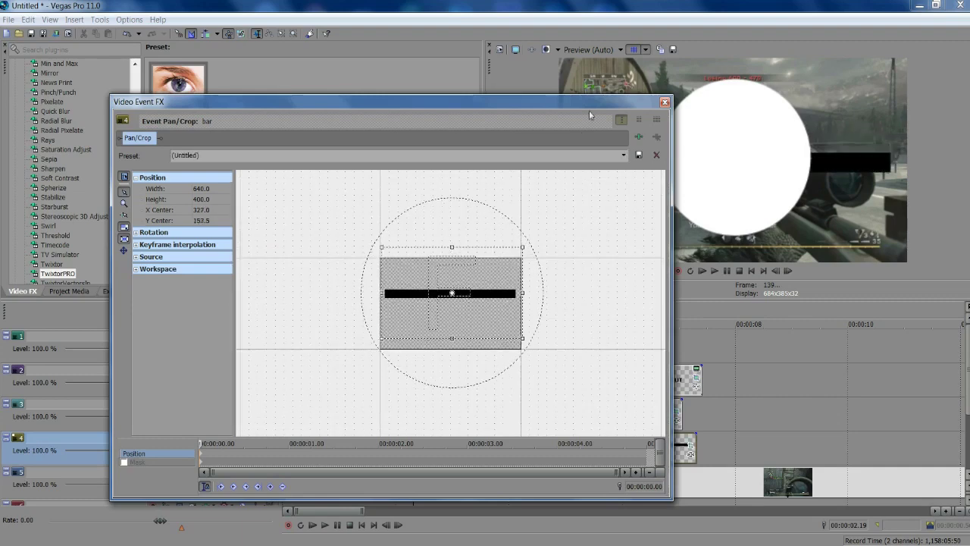
drag(576, 99, 439, 85)
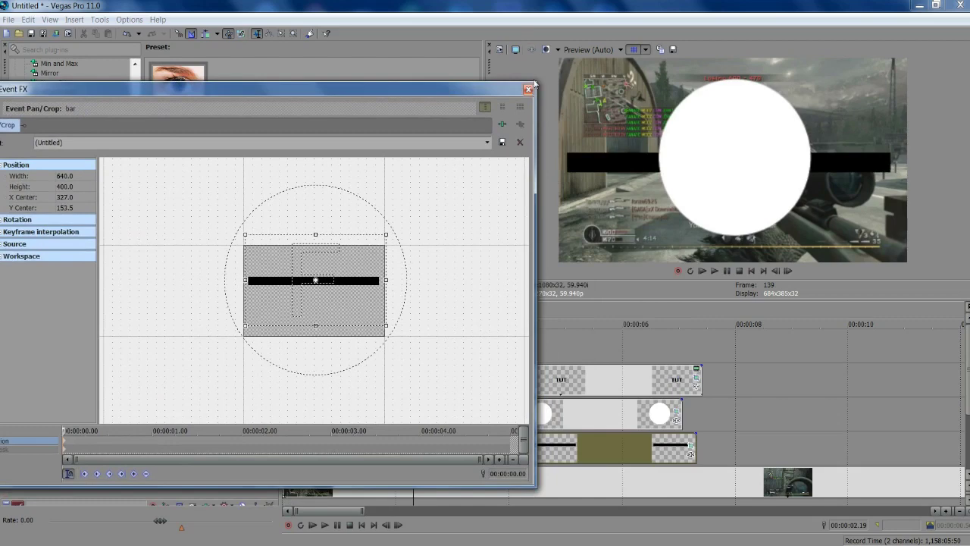
drag(455, 89, 382, 114)
Fine-tune the bar's crop frame to 631.8 × 400.0 centred at 322.9, 160.5.
drag(294, 295, 294, 298)
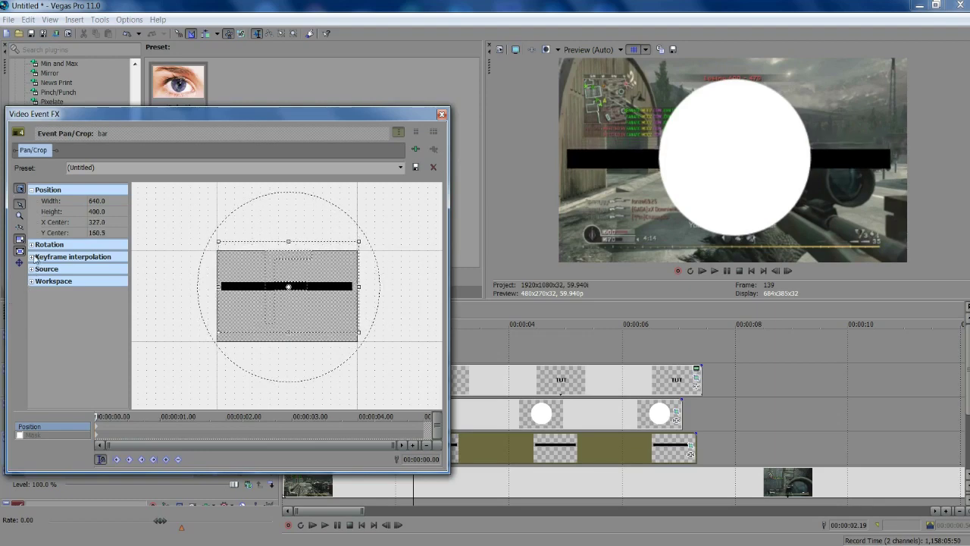
drag(209, 113, 234, 108)
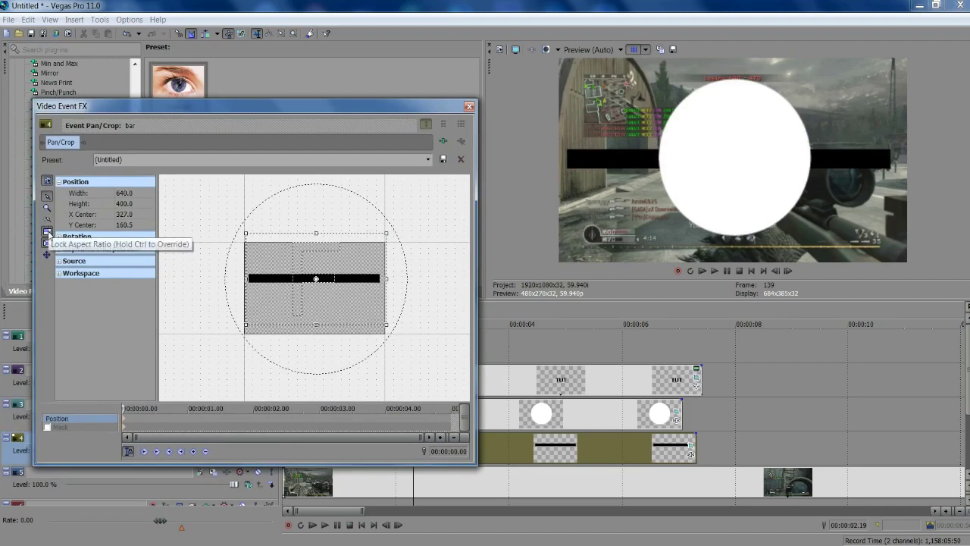
scroll(331, 280, down, 4)
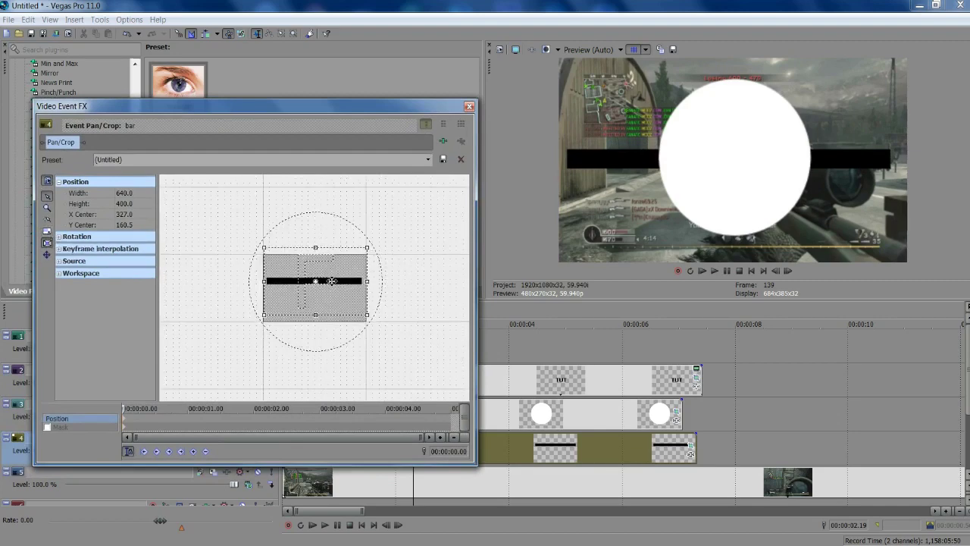
mouse_move(354, 282)
mouse_down()
mouse_move(381, 282)
mouse_move(338, 282)
mouse_move(352, 284)
mouse_up()
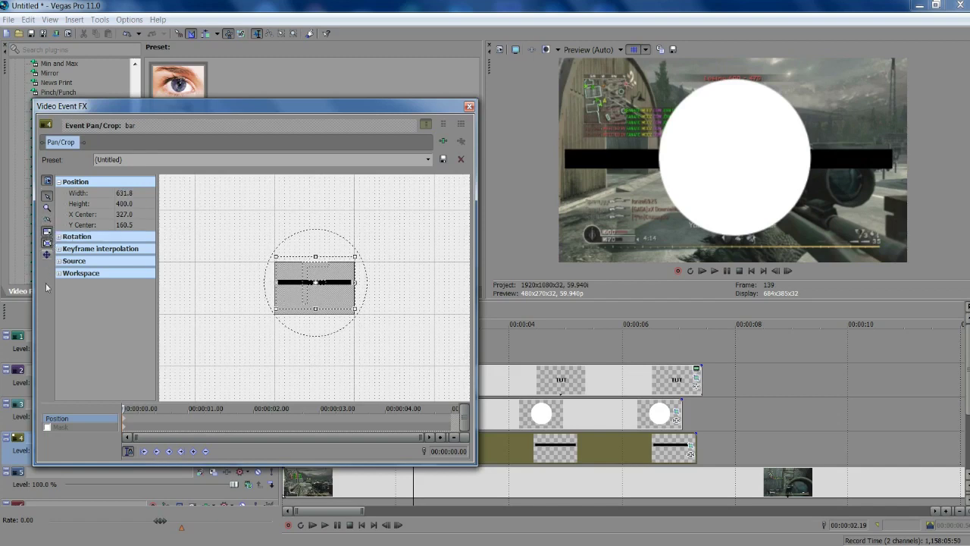
drag(308, 298, 308, 298)
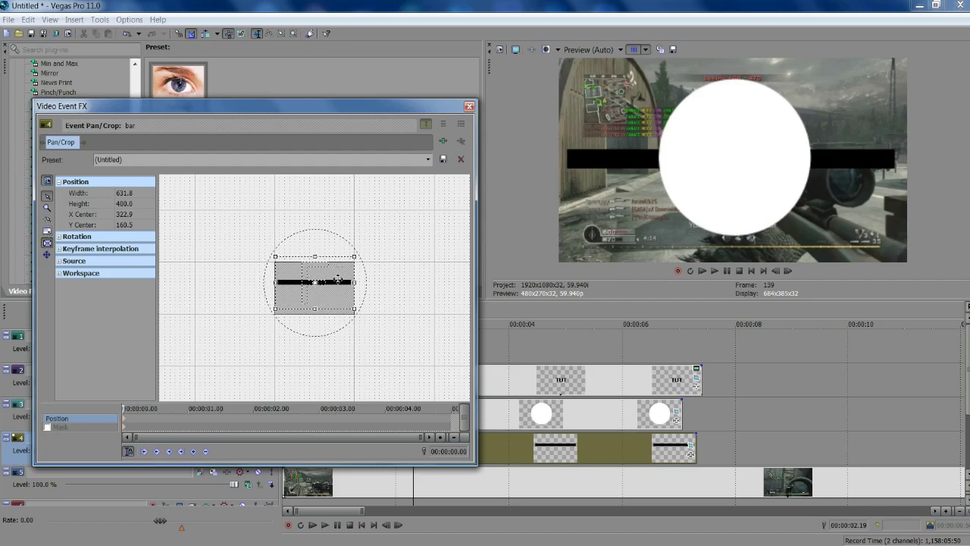
scroll(342, 183, up, 5)
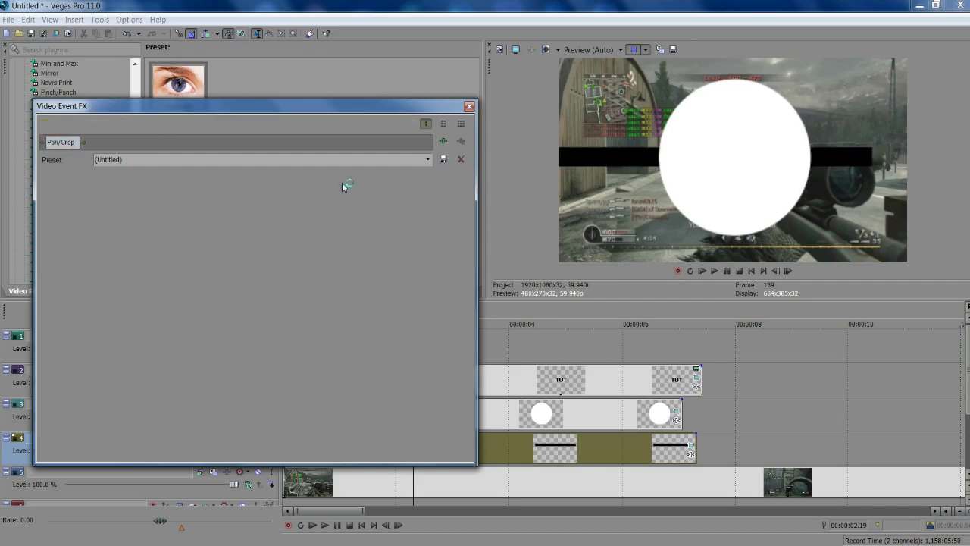
scroll(362, 267, down, 5)
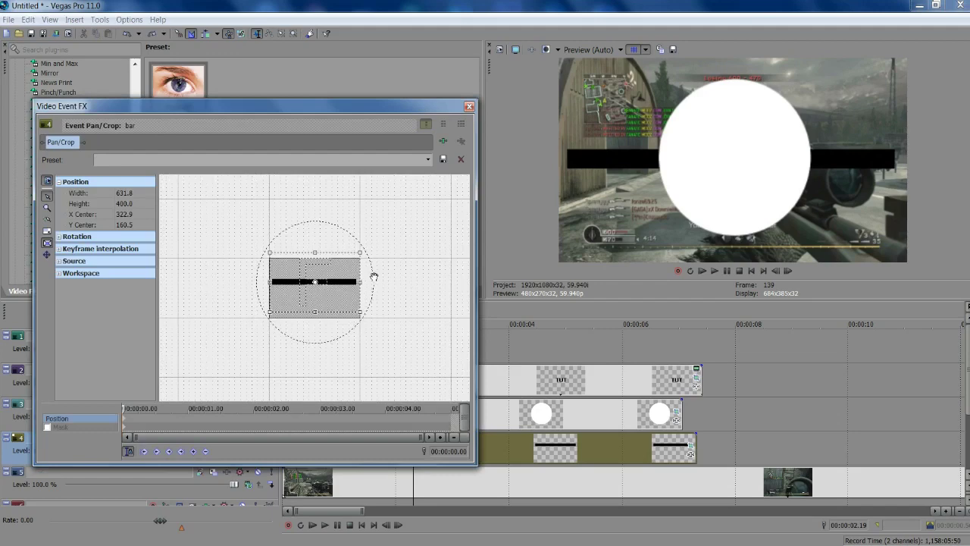
Keyframe the bar small at the start, then full width (431.8 × 400.0) five frames later.
drag(367, 283, 421, 284)
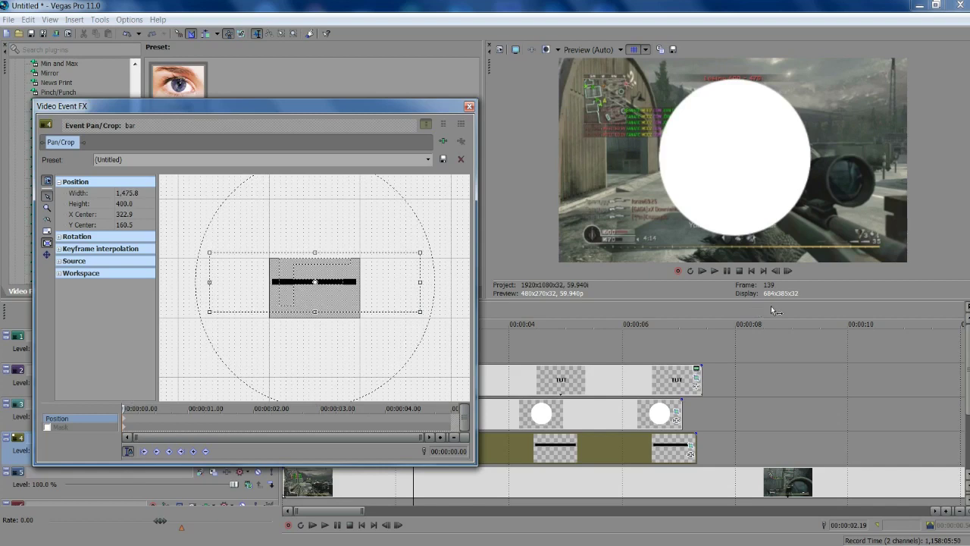
click(789, 271)
click(789, 270)
click(789, 270)
click(789, 271)
click(789, 270)
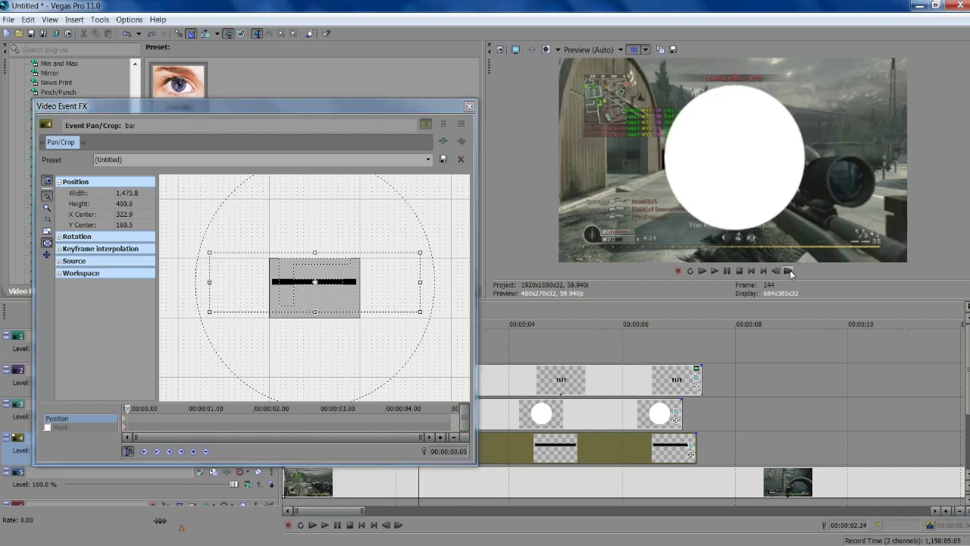
click(789, 271)
click(789, 270)
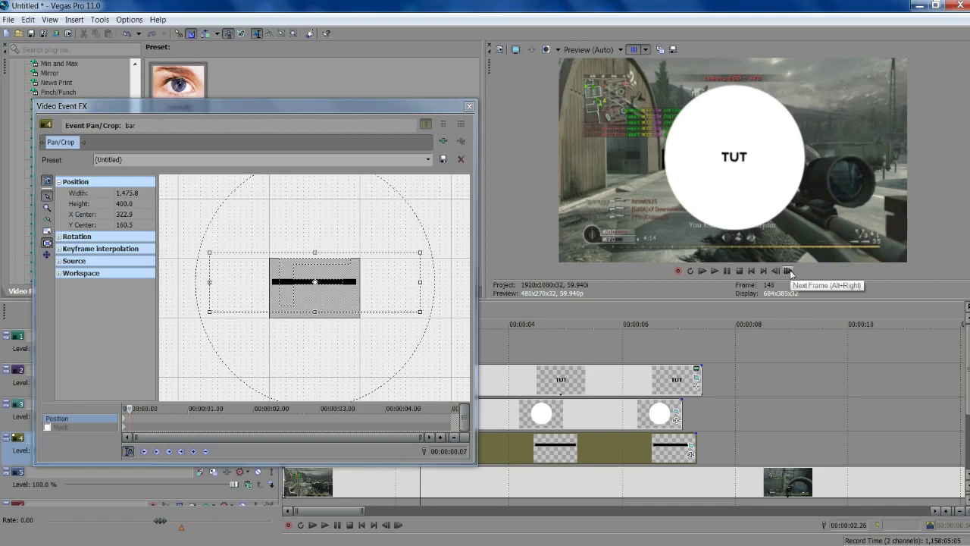
drag(420, 282, 346, 282)
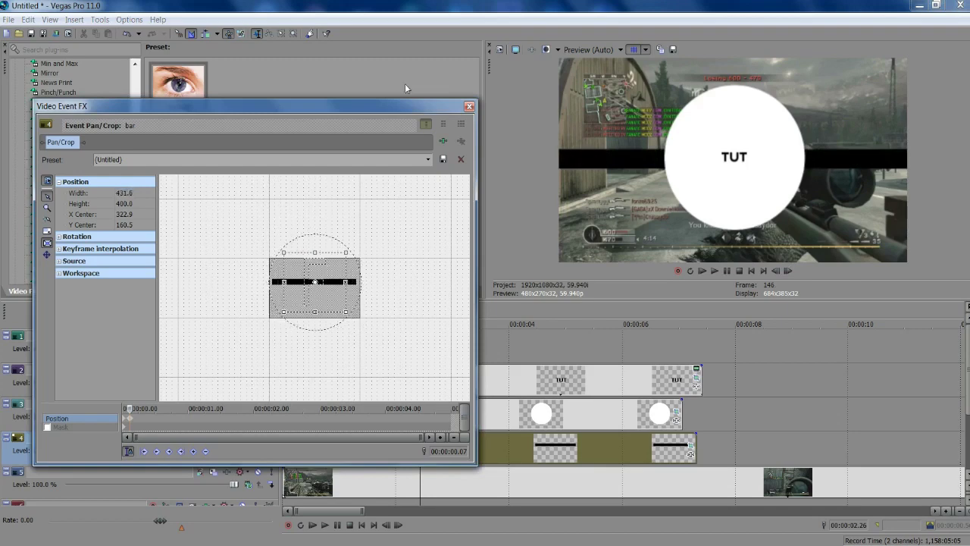
click(470, 106)
Preview the bar expanding behind the TUT circle and return the playhead to the start.
mouse_move(474, 339)
mouse_down()
mouse_move(379, 353)
mouse_move(388, 353)
mouse_up()
key(Escape)
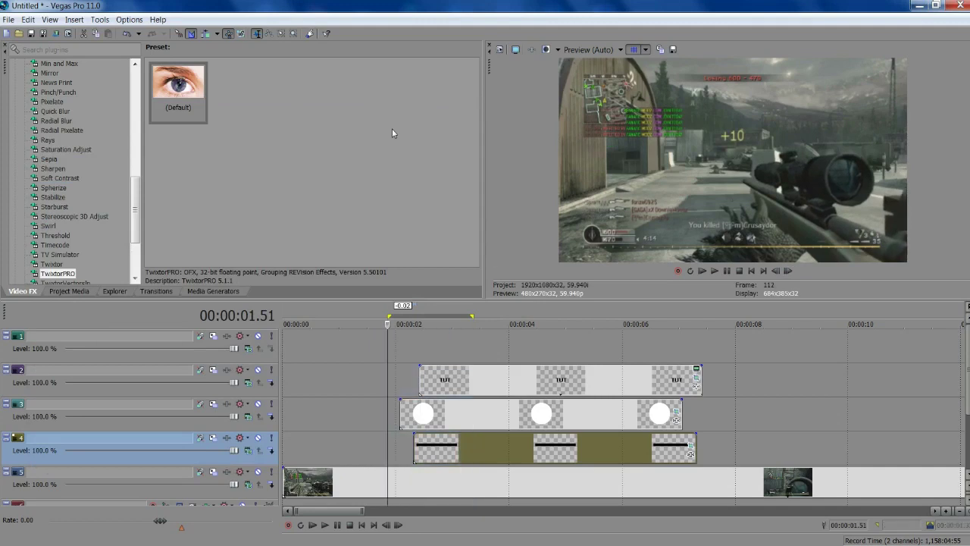
key(space)
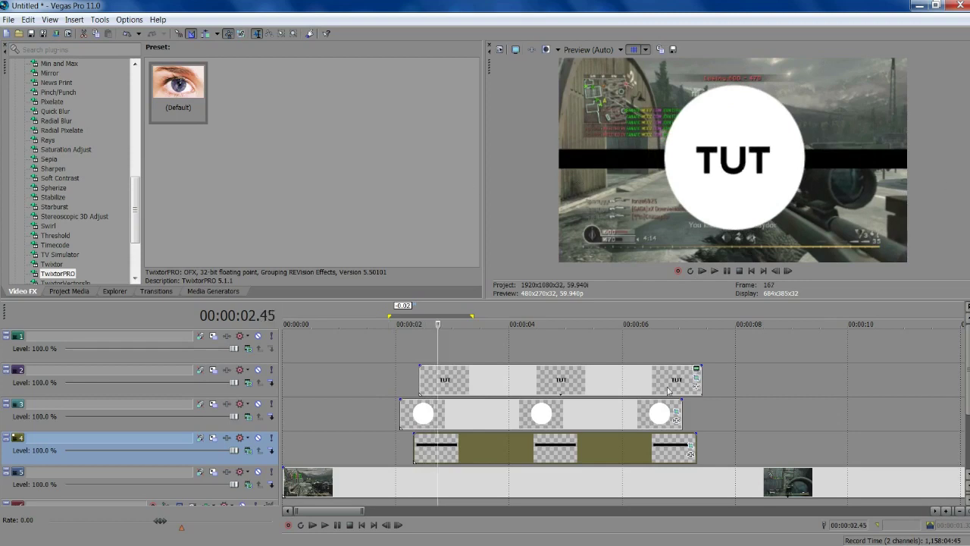
click(727, 271)
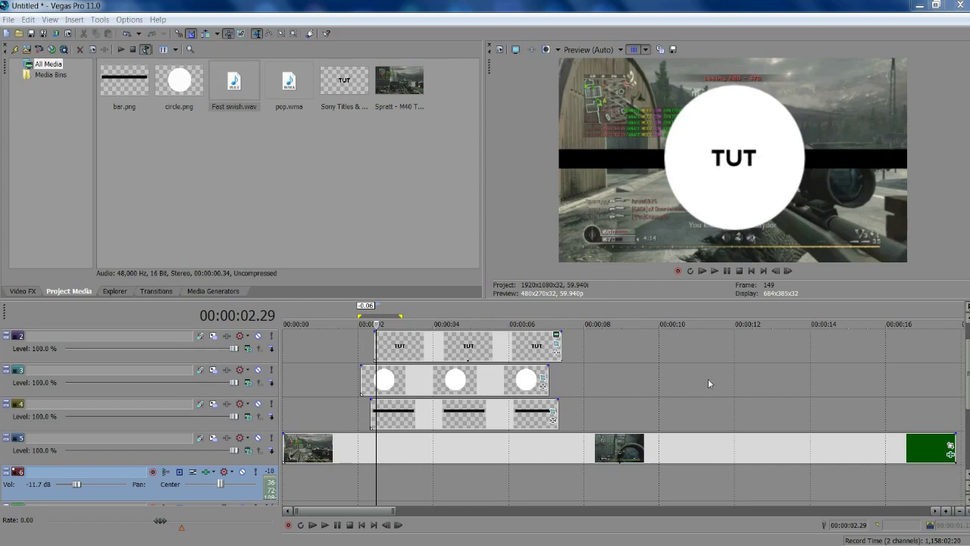
click(515, 416)
scroll(514, 415, up, 3)
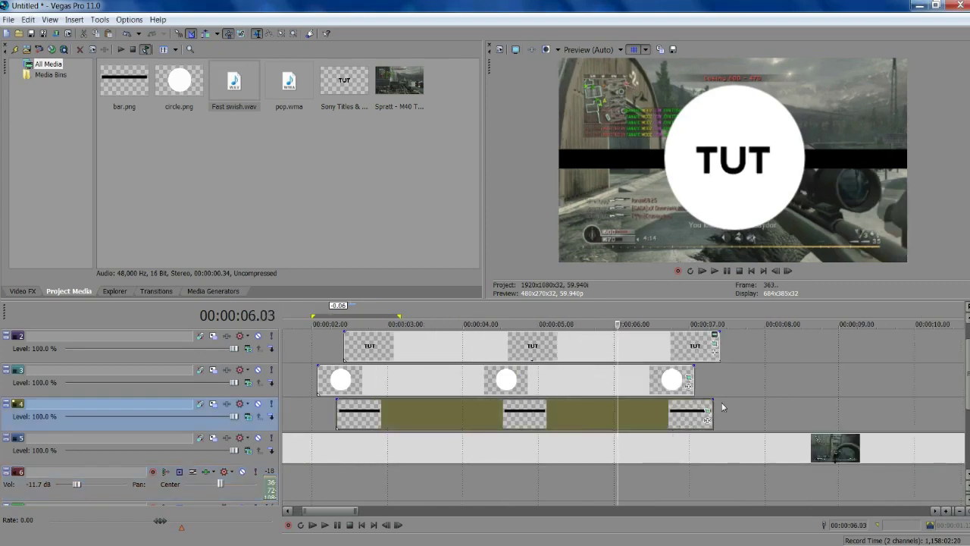
Insert a new video track and paste a copy of the bar events onto it.
right_click(744, 413)
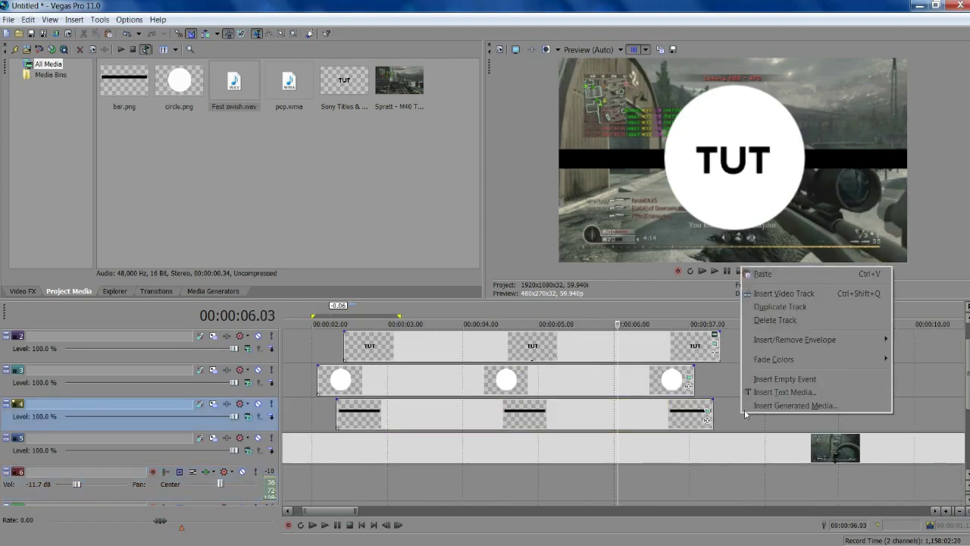
click(781, 293)
click(490, 443)
right_click(490, 443)
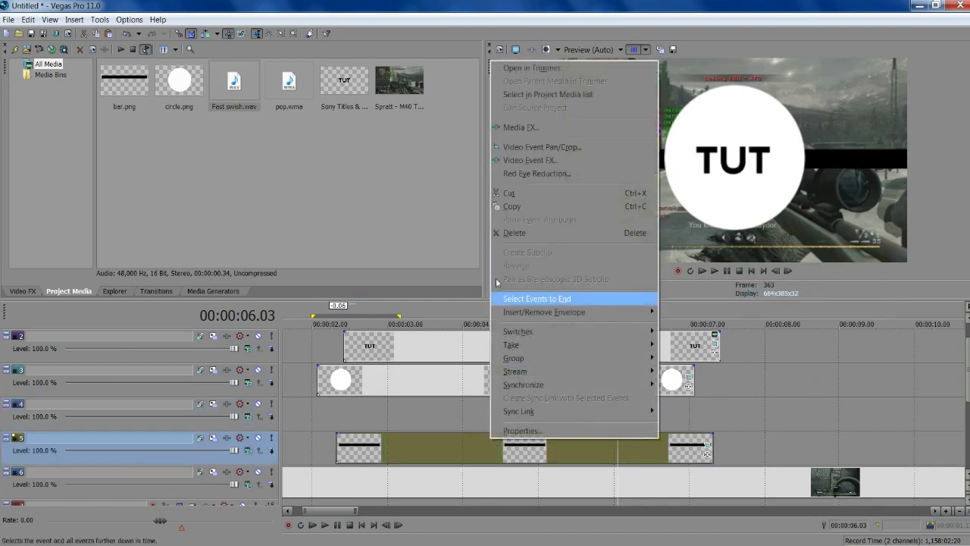
click(507, 209)
click(390, 411)
right_click(390, 411)
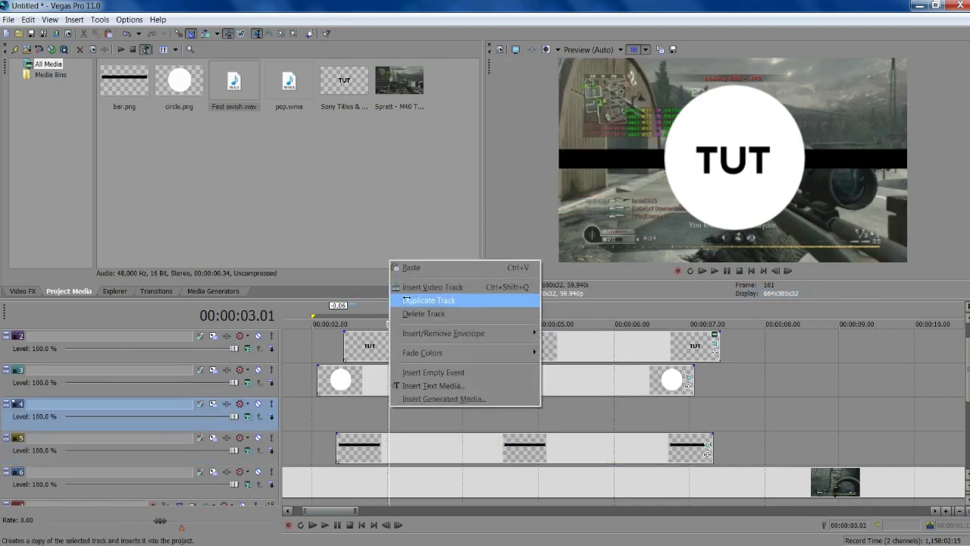
click(425, 270)
Slide the copied bar left so it starts a couple of frames after the original, near 2.22 s.
click(338, 444)
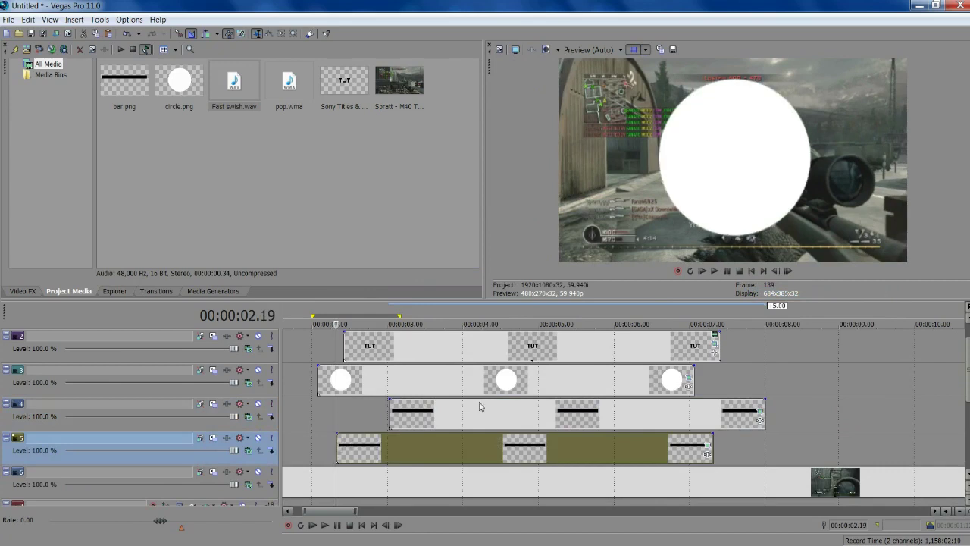
click(788, 271)
click(788, 271)
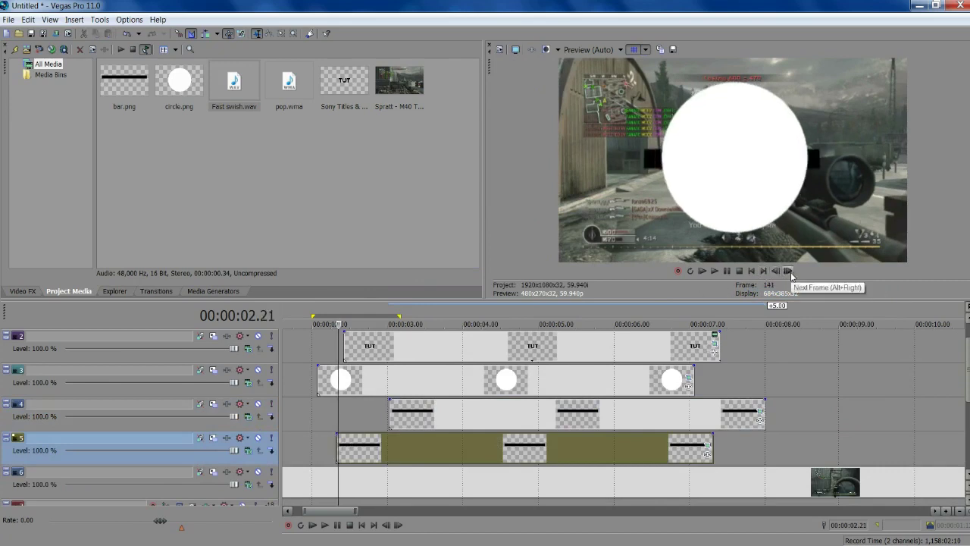
click(789, 271)
drag(412, 423, 362, 420)
scroll(531, 417, up, 2)
scroll(746, 413, down, 2)
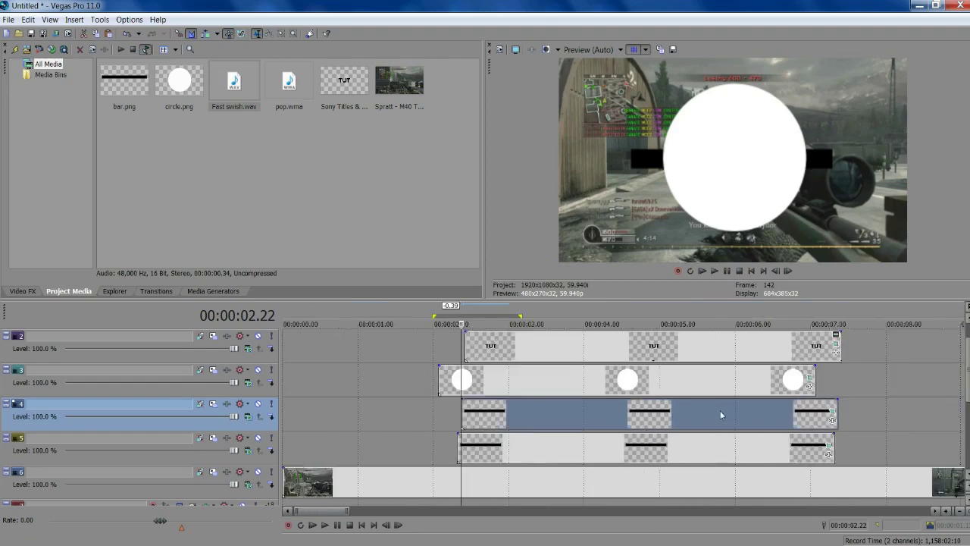
Move the copied bar's full-width keyframe framing to 431.6 × 400.0 centred at 322.9, 150.1.
click(831, 419)
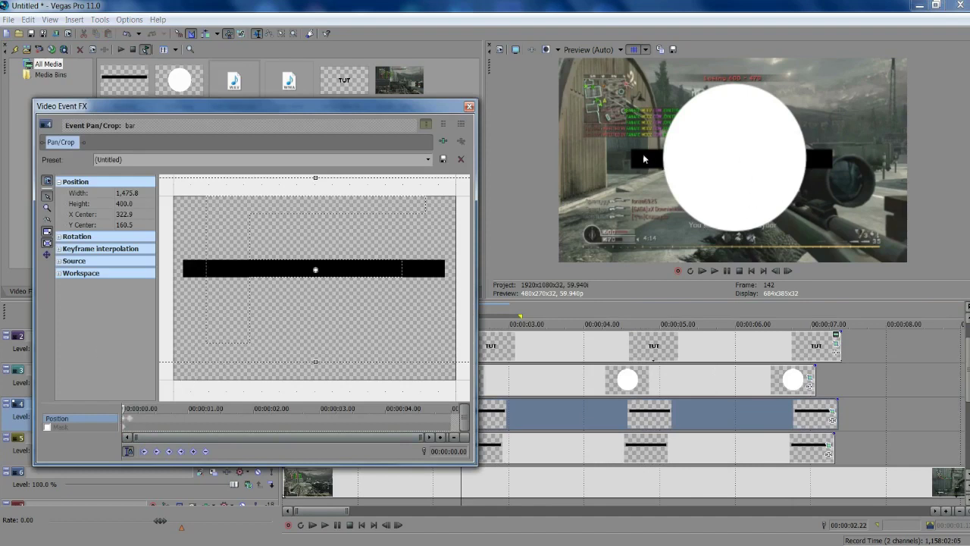
click(131, 422)
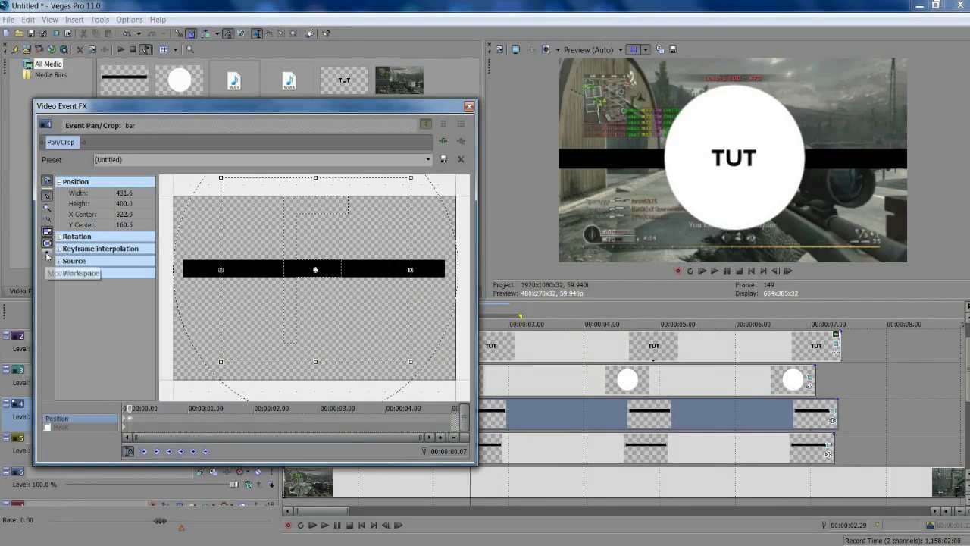
drag(330, 324, 327, 320)
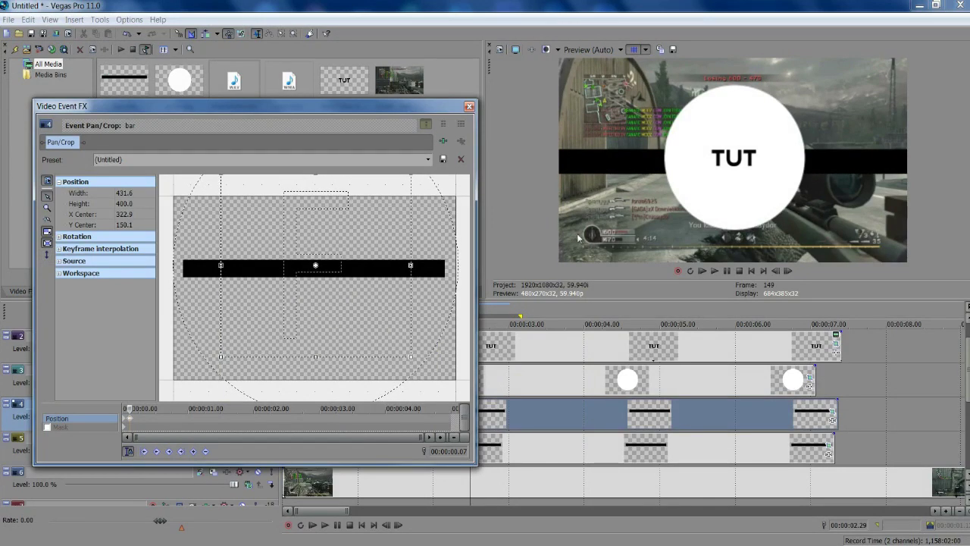
click(469, 108)
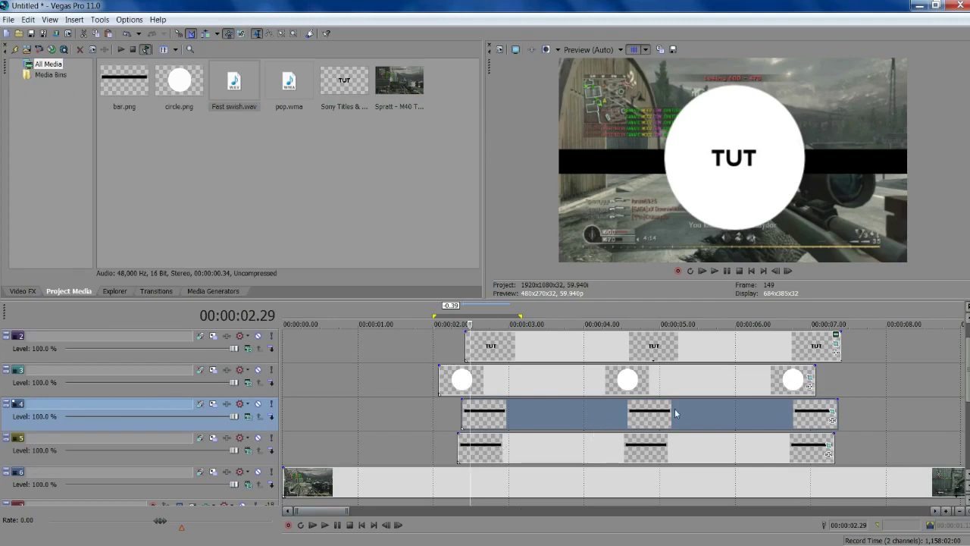
Apply Brightness and Contrast to the copied bar with Brightness 0.642 to make it grey.
click(20, 293)
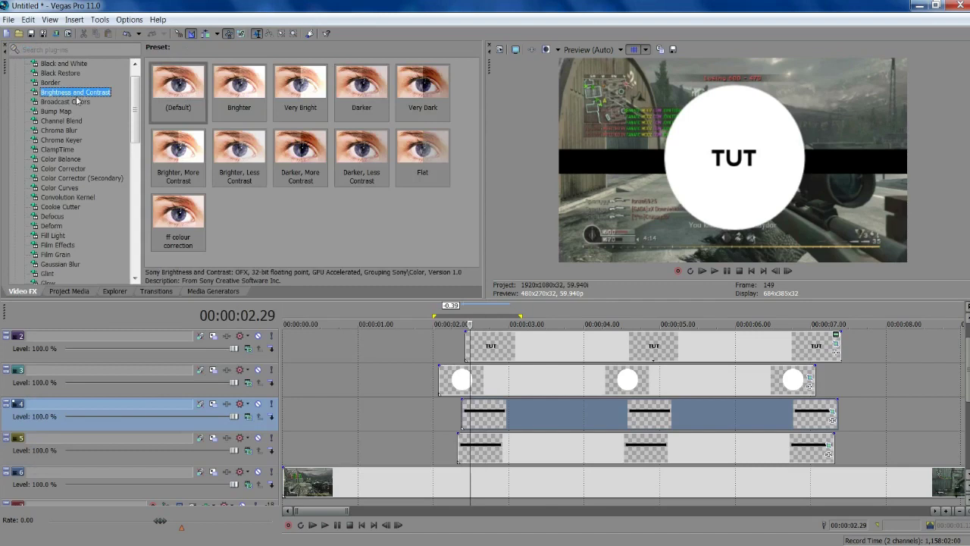
drag(151, 87, 538, 417)
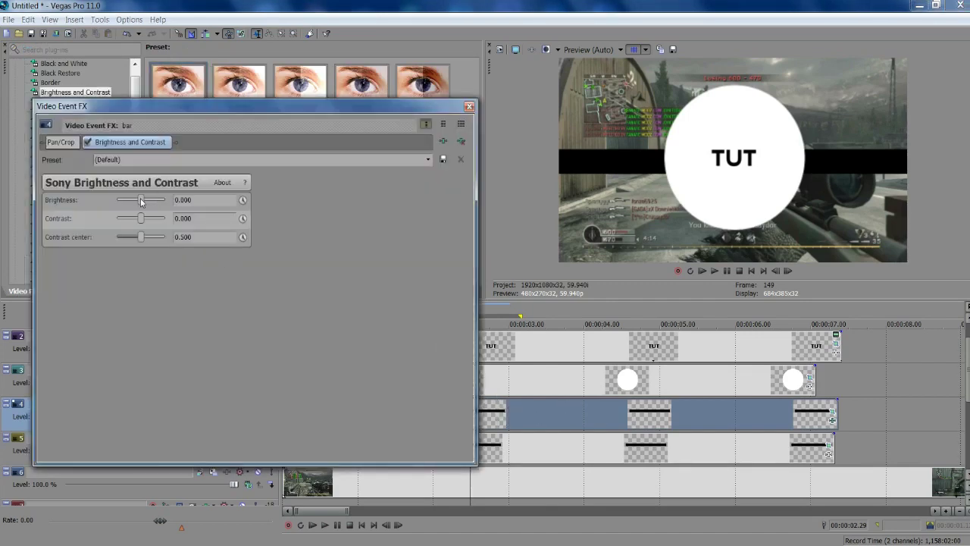
drag(140, 201, 157, 220)
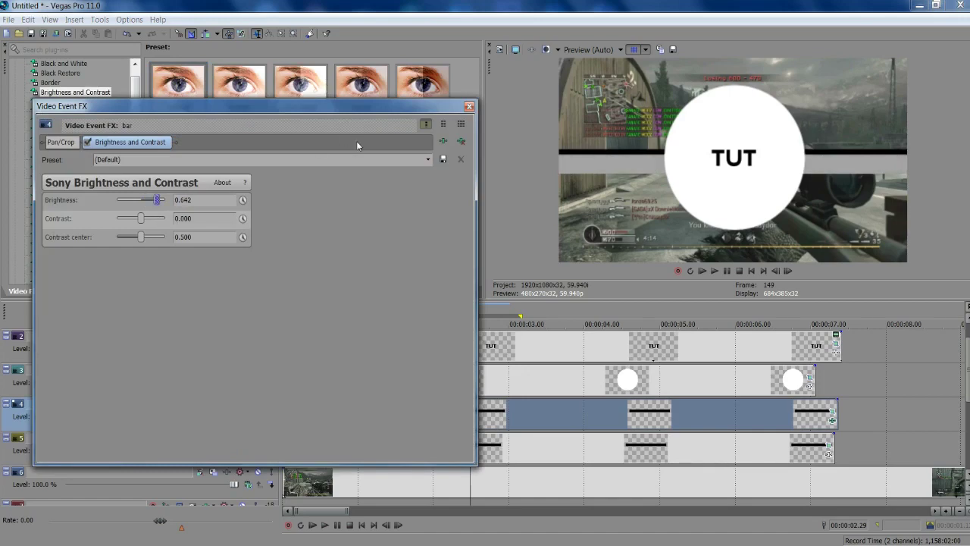
click(470, 107)
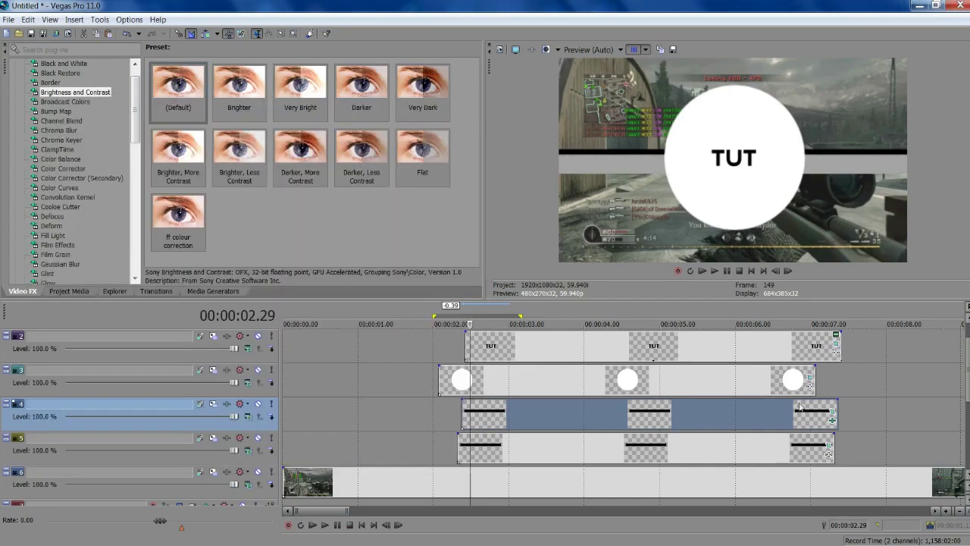
Lower the grey bar to Pan/Crop Y center 139.7 and select the animation's time range.
click(832, 419)
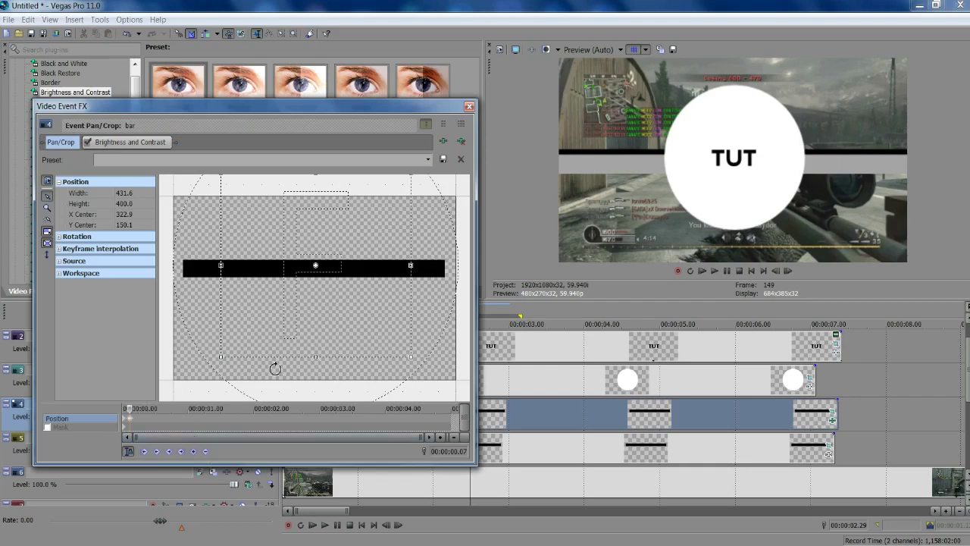
drag(321, 322, 321, 318)
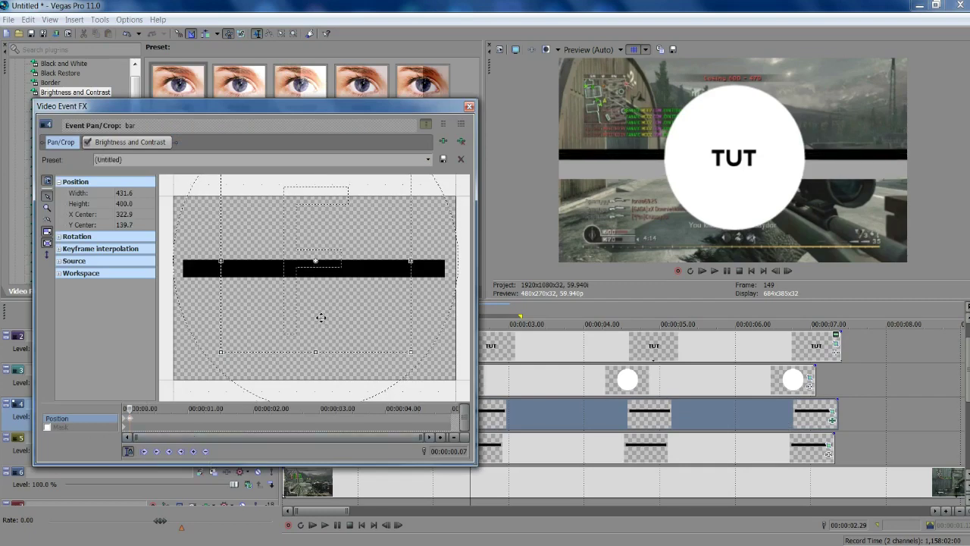
click(470, 106)
drag(404, 439, 522, 437)
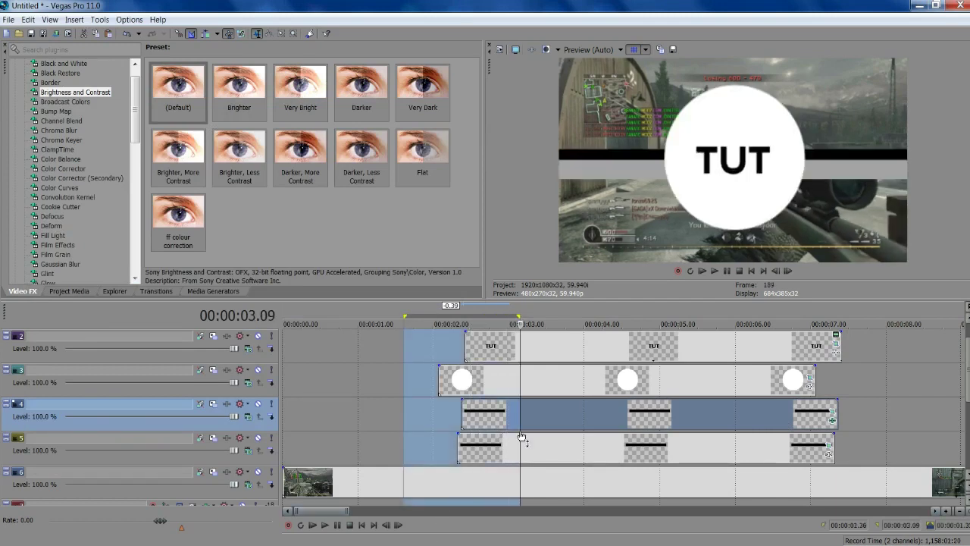
Loop-preview the bar and circle animation from the start, pause it, and show Project Media.
key(Home)
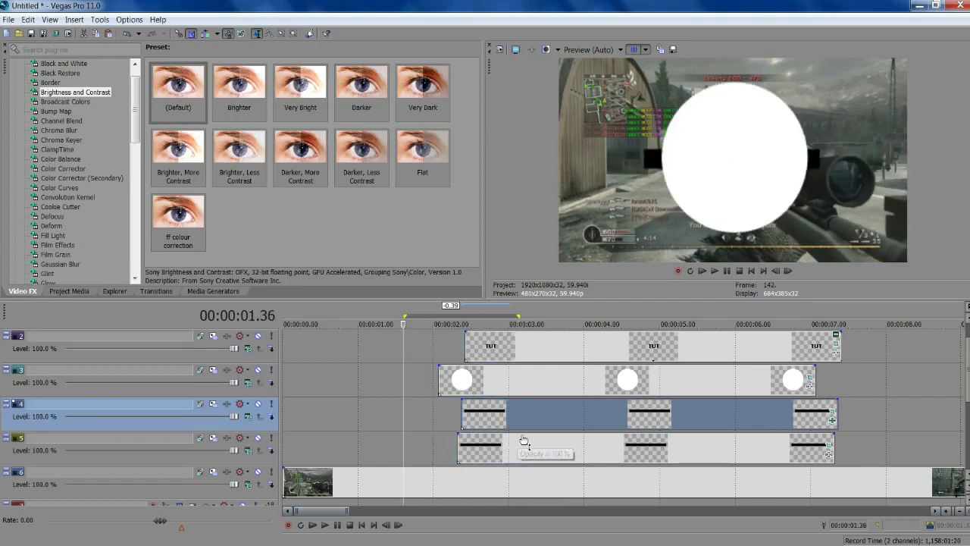
key(space)
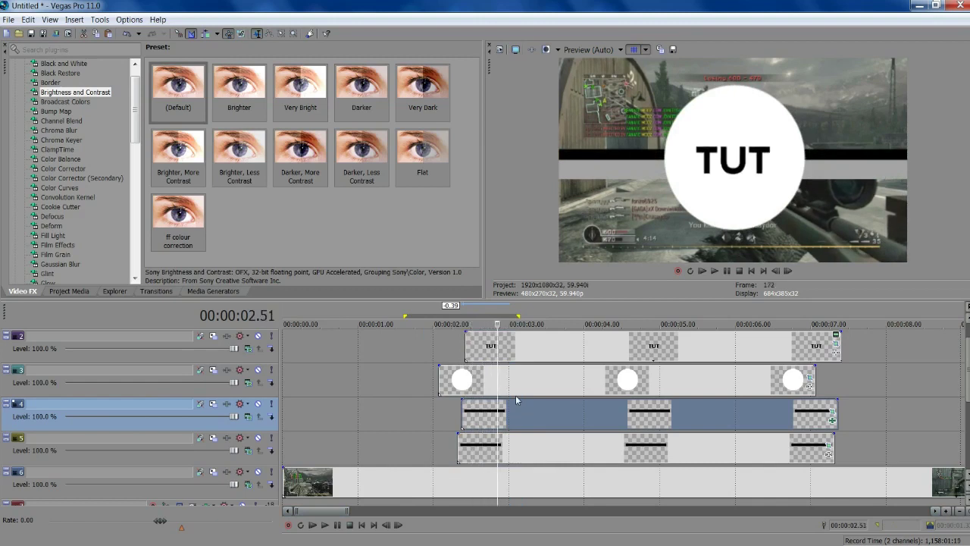
click(730, 270)
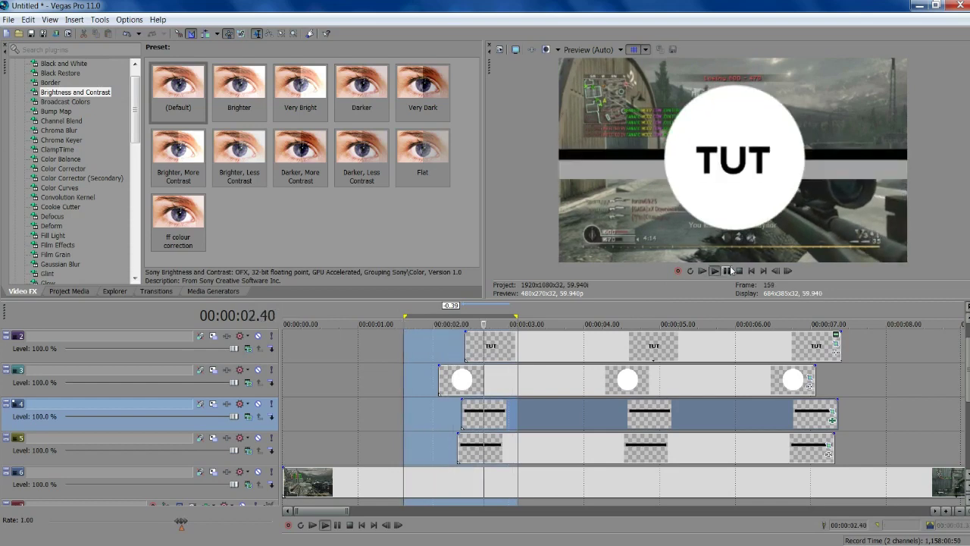
click(729, 271)
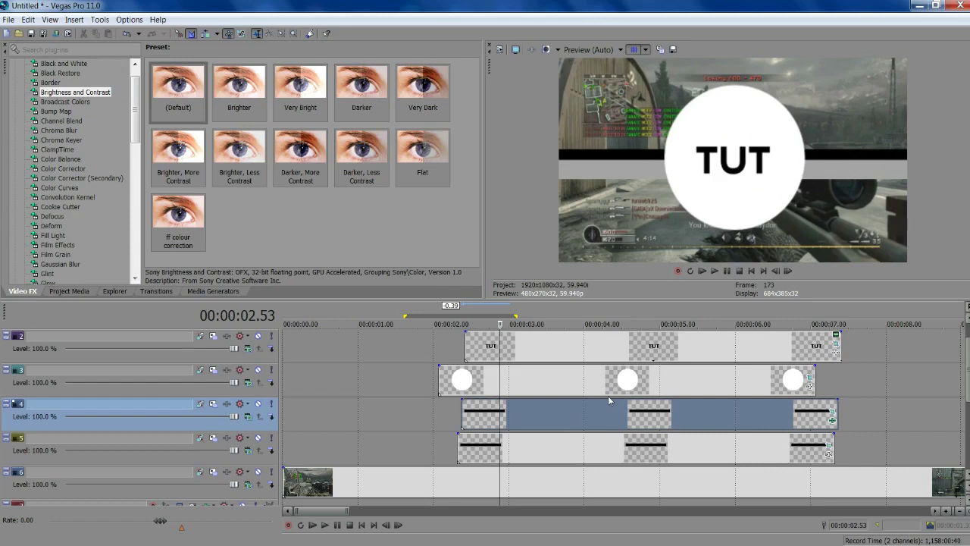
click(69, 291)
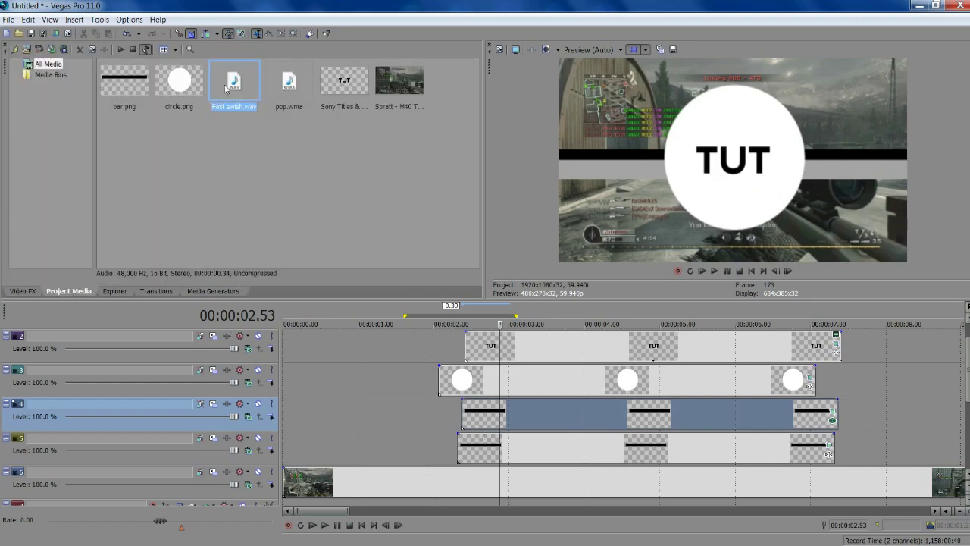
Add pop.wma from Project Media onto audio track 7.
click(284, 92)
drag(288, 90, 571, 423)
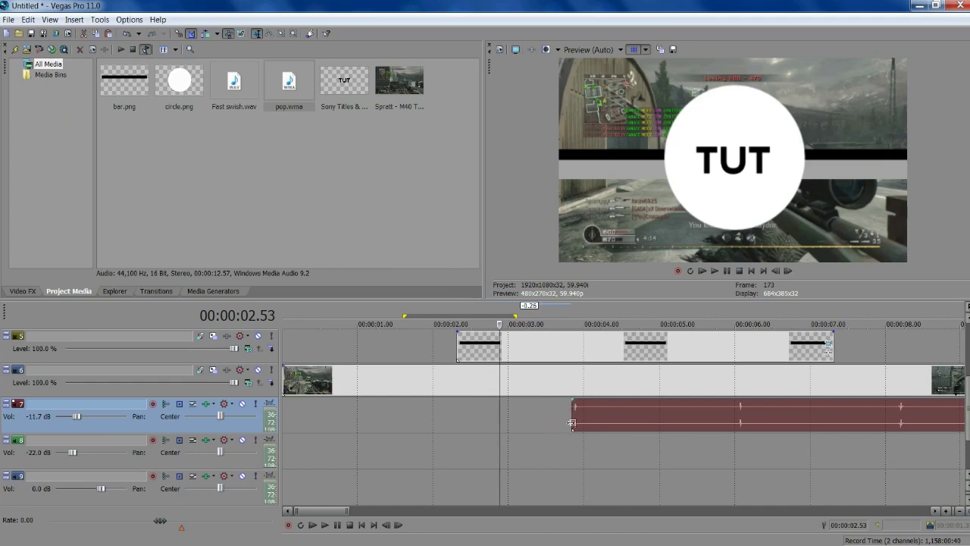
scroll(576, 421, up, 5)
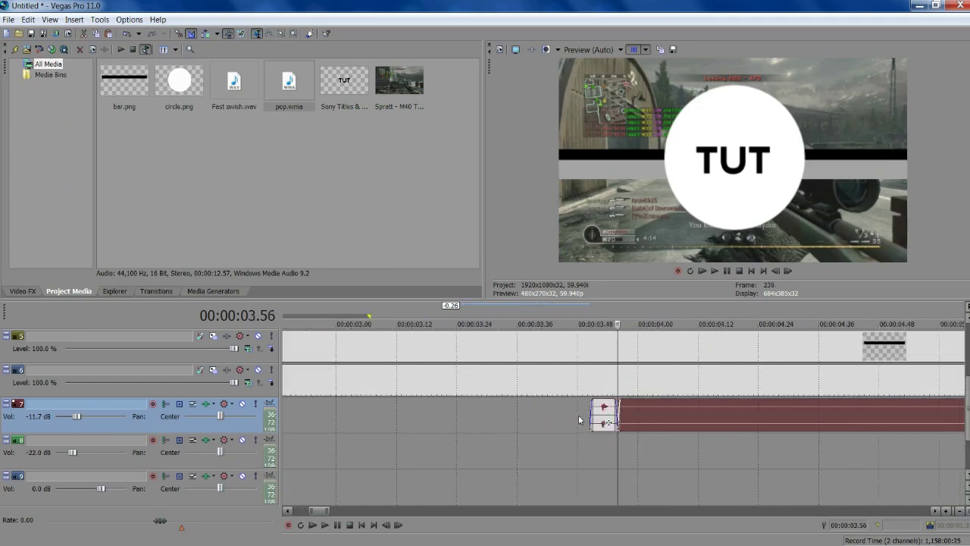
click(663, 418)
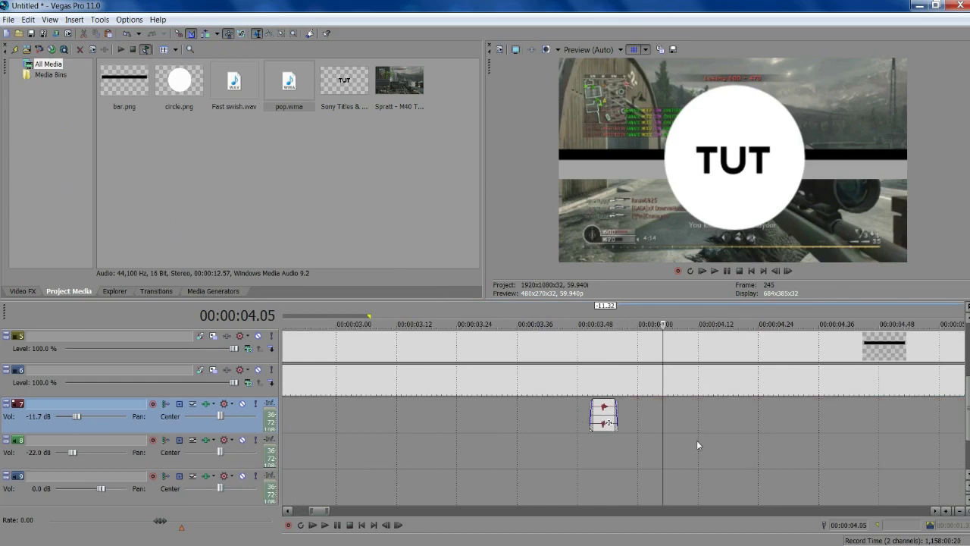
Slide the pop sound left so it starts where the white circle begins.
scroll(453, 428, down, 4)
scroll(457, 420, down, 1)
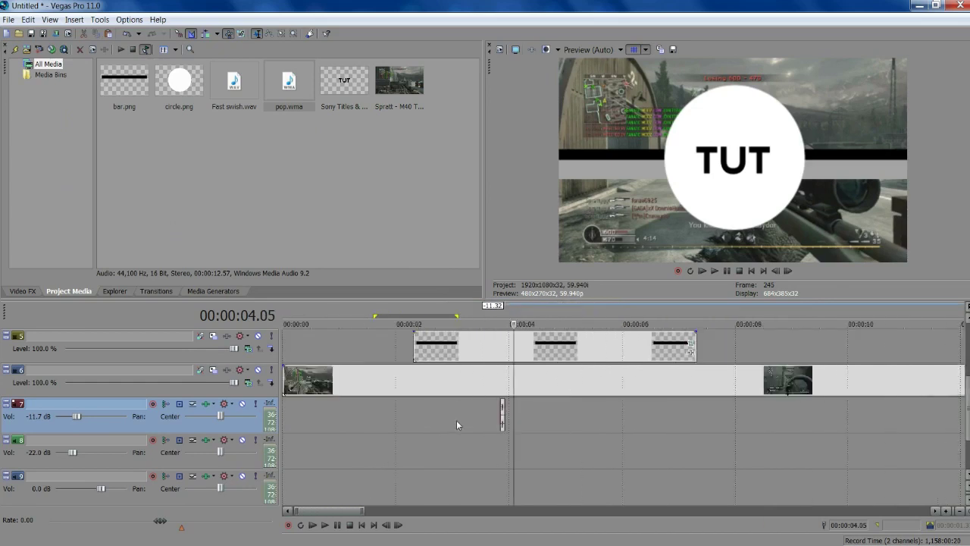
scroll(452, 420, down, 1)
scroll(463, 415, up, 2)
scroll(440, 409, down, 2)
click(401, 404)
scroll(401, 405, up, 1)
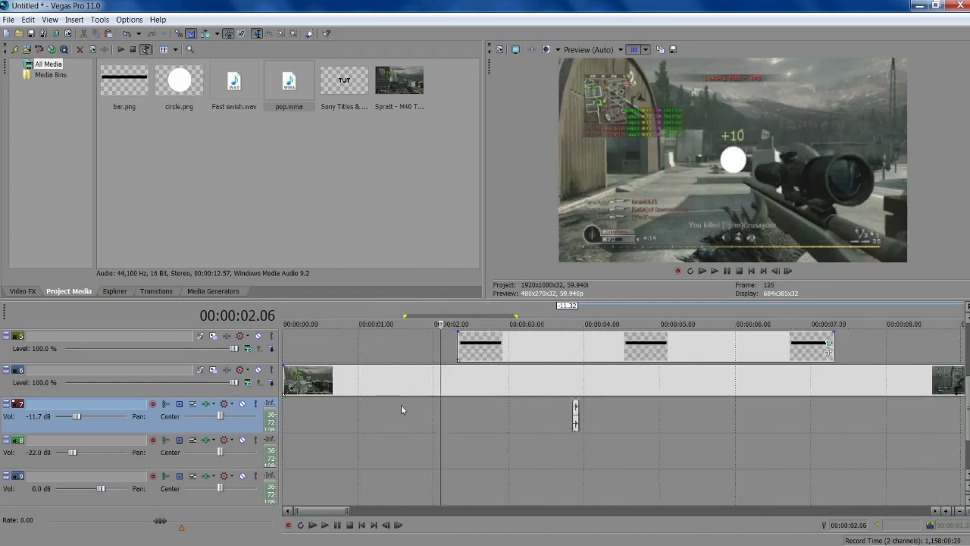
scroll(401, 410, up, 1)
scroll(485, 379, up, 2)
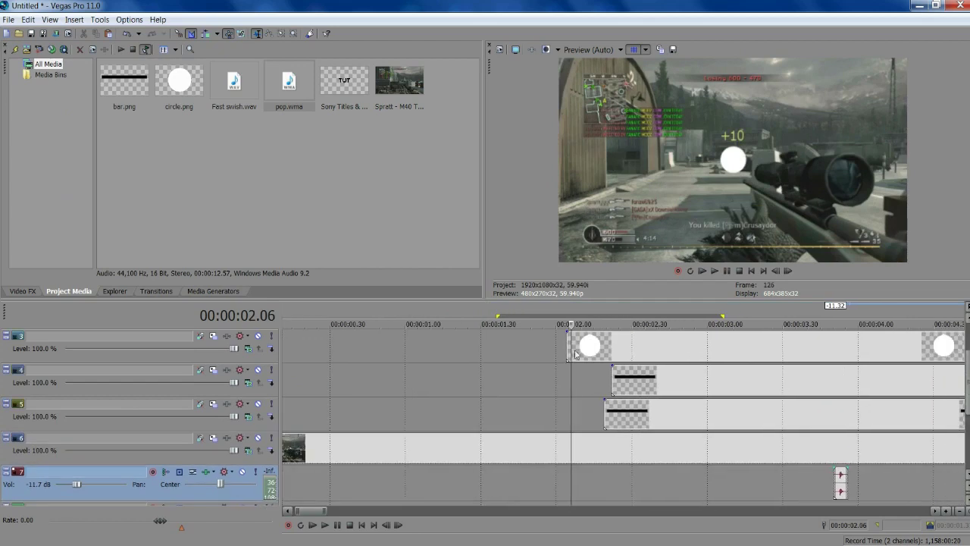
click(575, 353)
key(Delete)
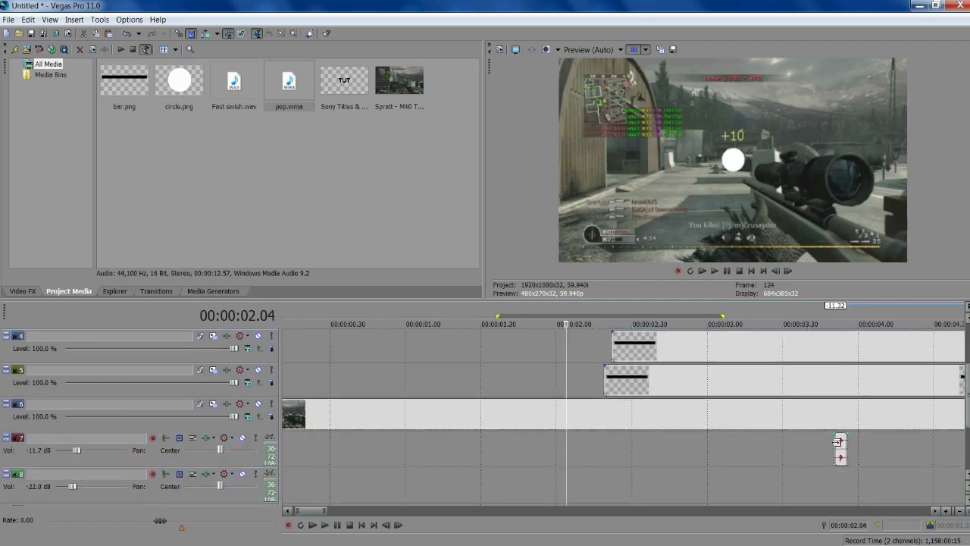
drag(837, 442, 604, 442)
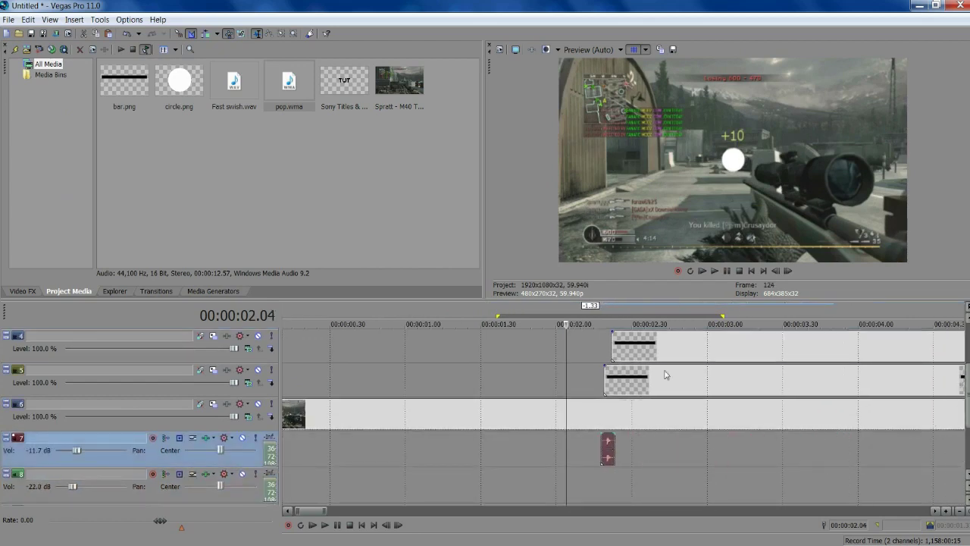
Step to the circle's largest frame and align the pop with it, near 2.19 seconds.
click(788, 271)
click(788, 270)
click(788, 271)
click(789, 270)
click(789, 271)
click(788, 271)
click(789, 271)
click(788, 271)
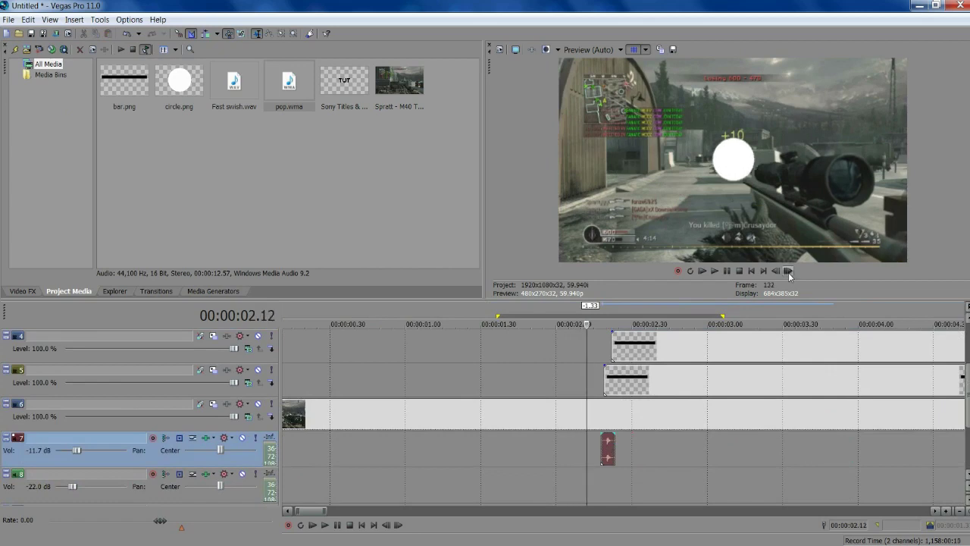
click(789, 270)
click(789, 271)
click(788, 271)
click(789, 270)
click(788, 271)
click(788, 270)
click(788, 270)
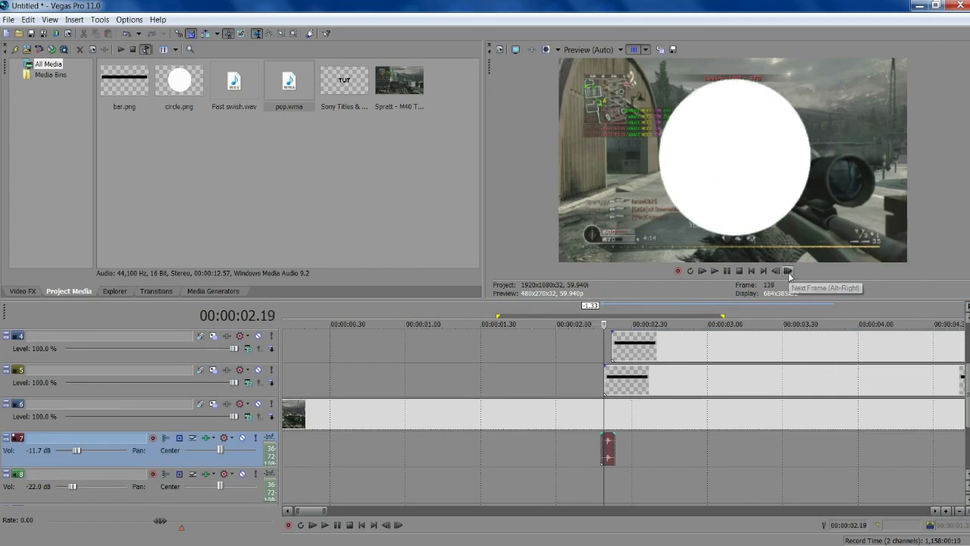
click(788, 270)
click(776, 271)
scroll(733, 502, up, 6)
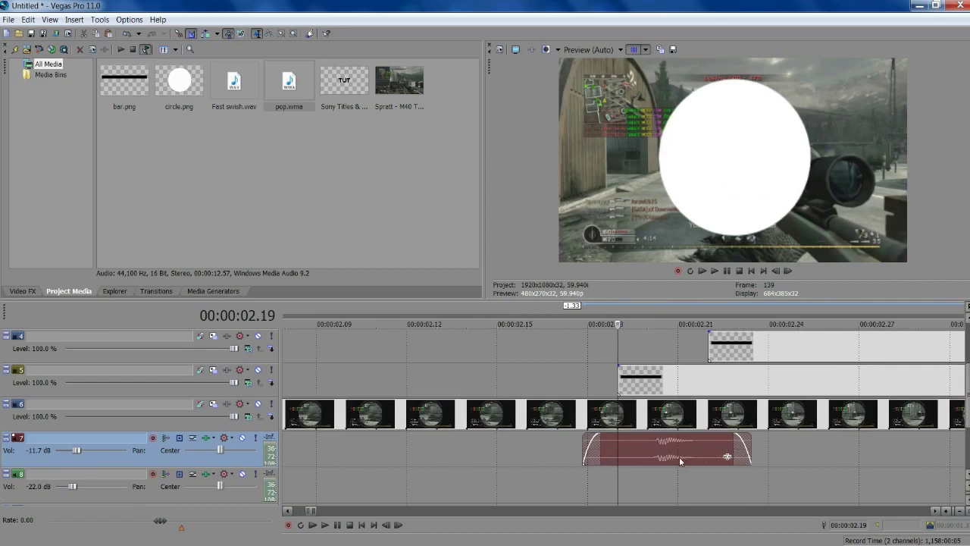
drag(680, 460, 640, 458)
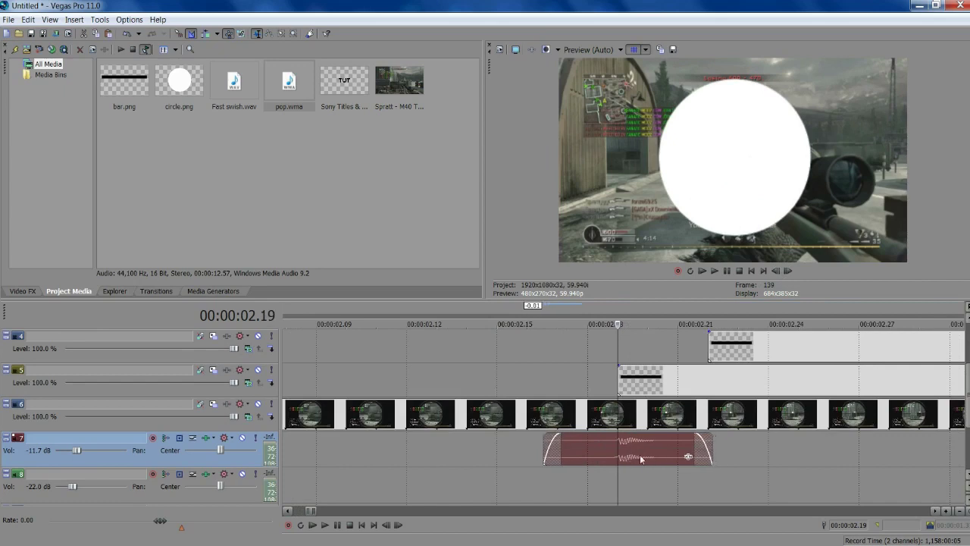
Play the circle section twice to check the pop timing.
scroll(642, 455, down, 5)
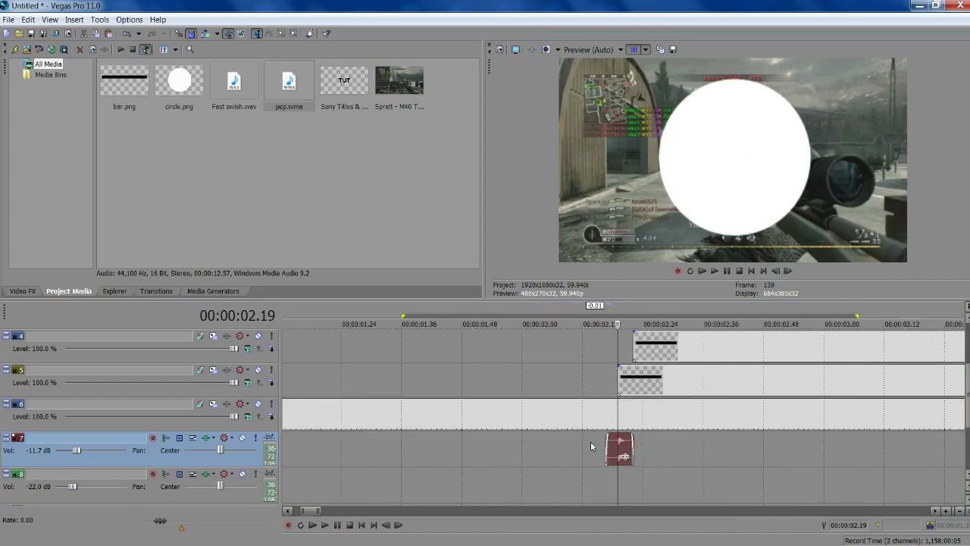
click(542, 450)
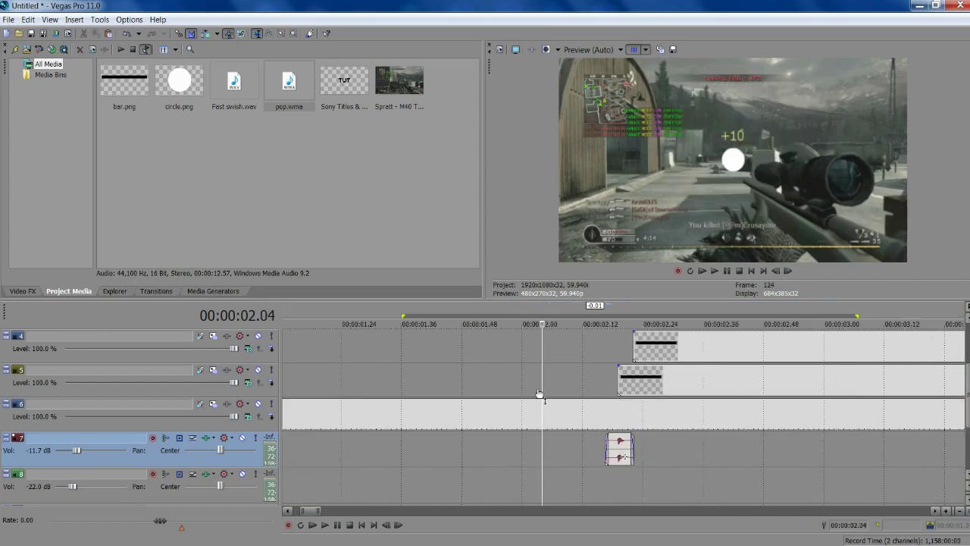
key(space)
key(Return)
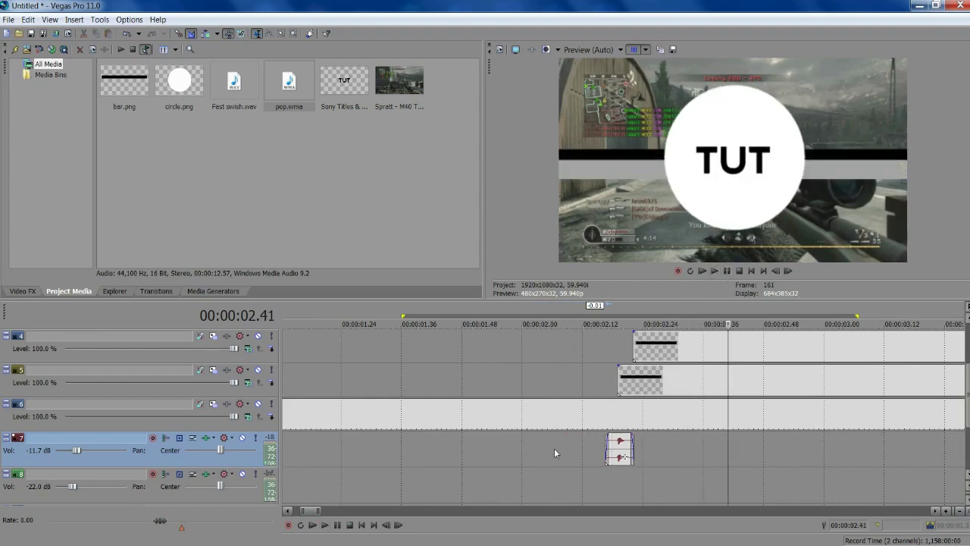
click(567, 450)
key(space)
key(Return)
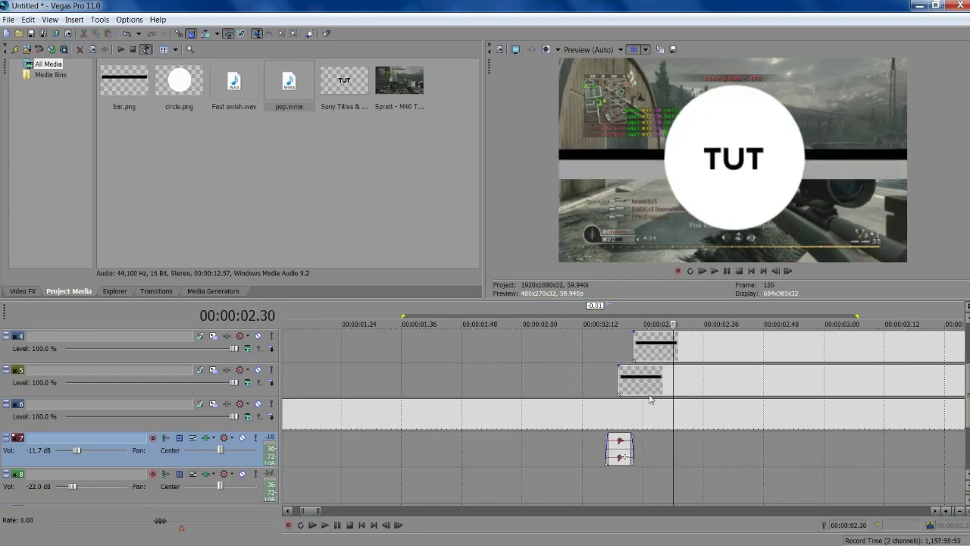
scroll(648, 423, up, 4)
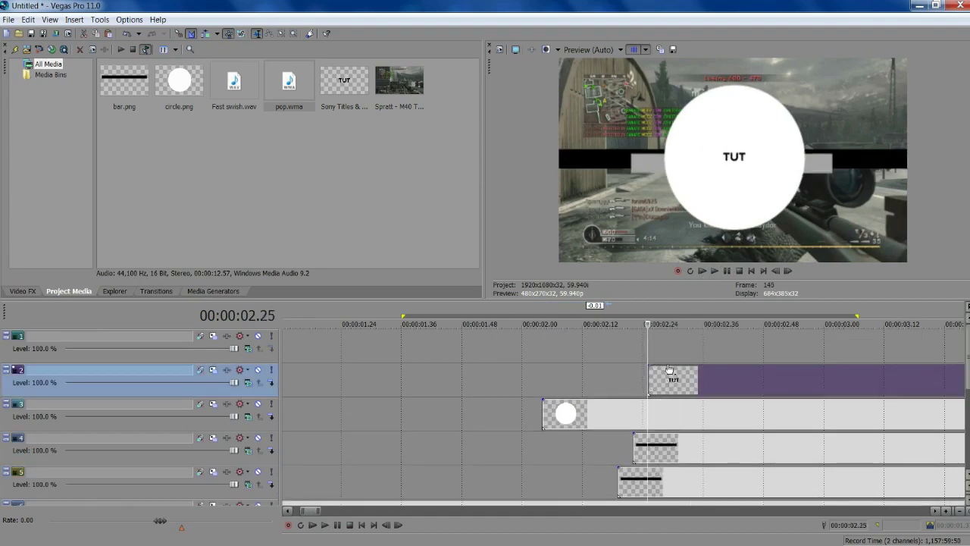
scroll(669, 369, down, 3)
Paste a copy of the pop at frame 151, where TUT appears, nudged 0.02 s earlier.
right_click(636, 451)
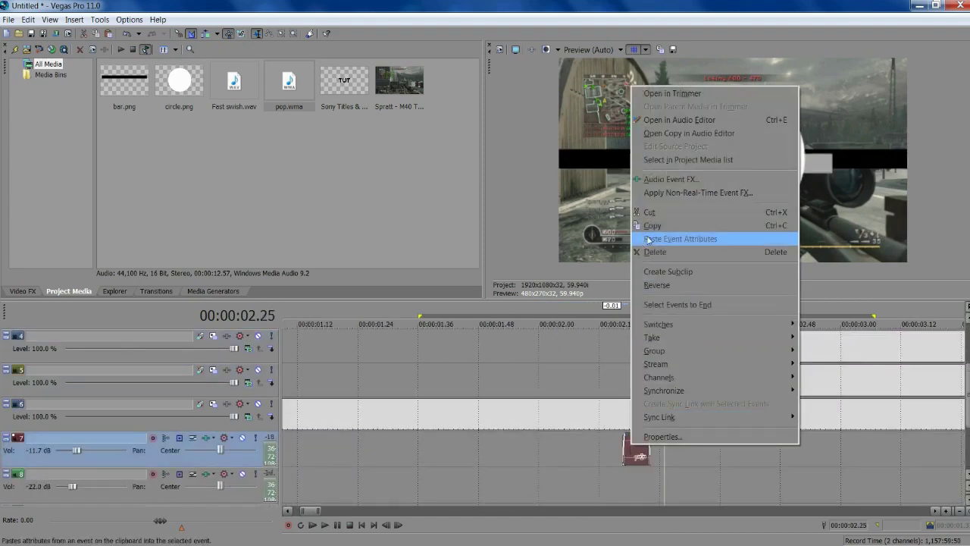
click(649, 225)
click(789, 271)
click(789, 271)
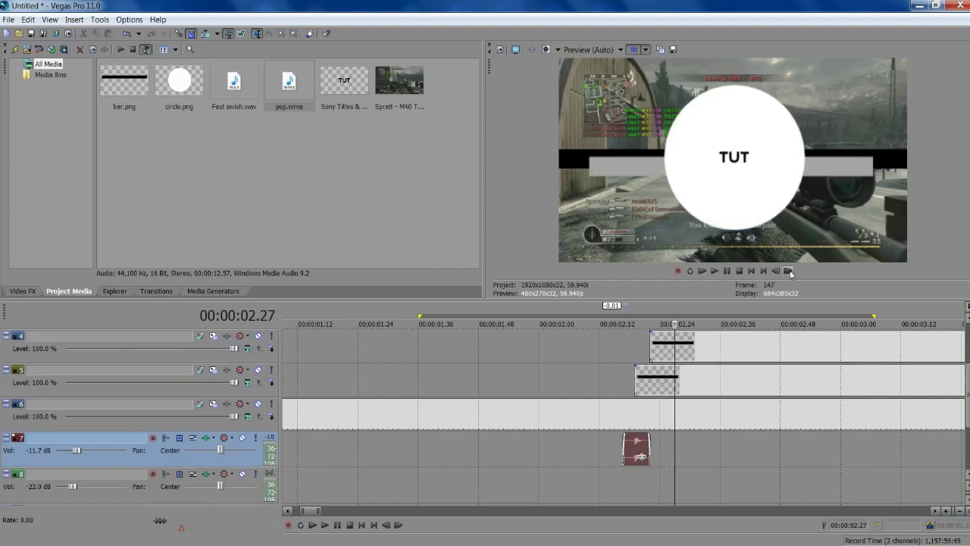
click(789, 271)
click(788, 270)
click(788, 270)
click(789, 271)
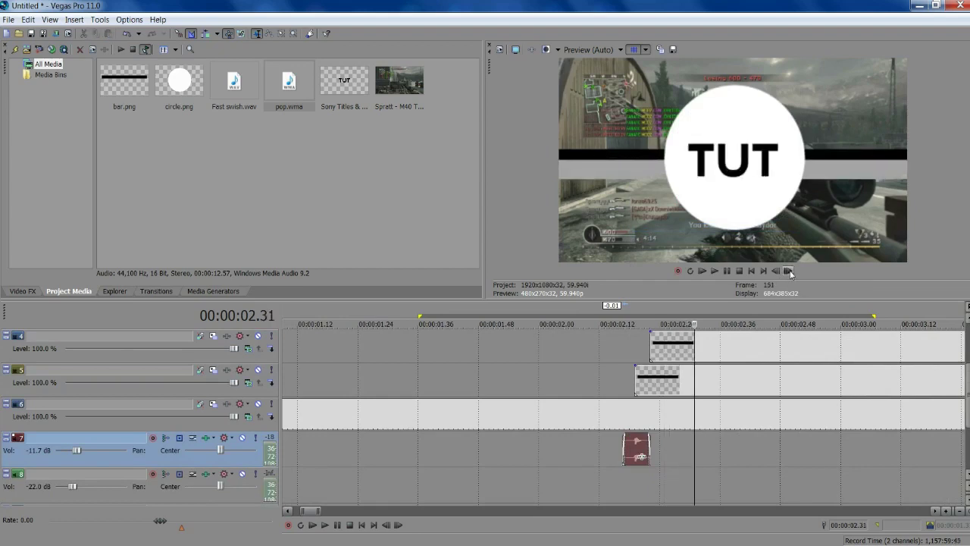
right_click(729, 446)
click(749, 301)
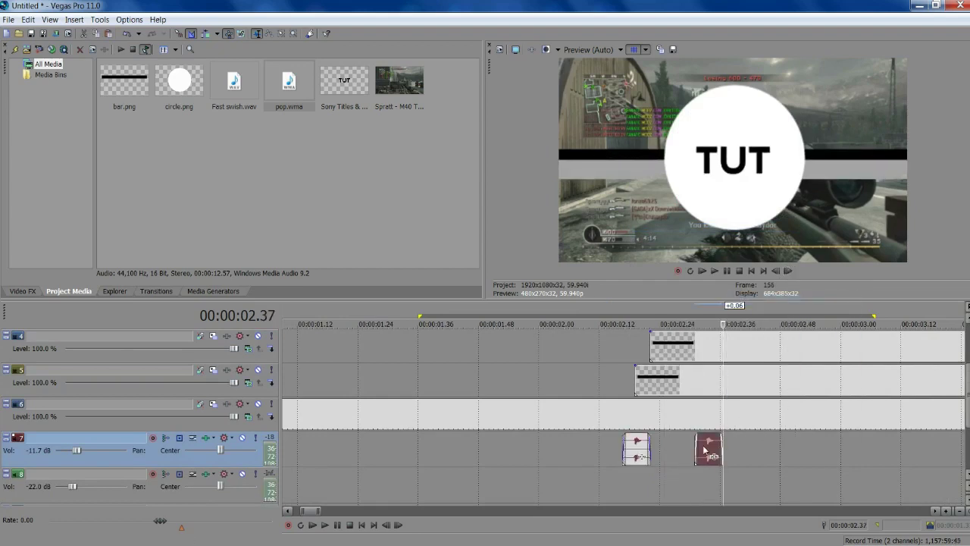
click(705, 449)
click(694, 454)
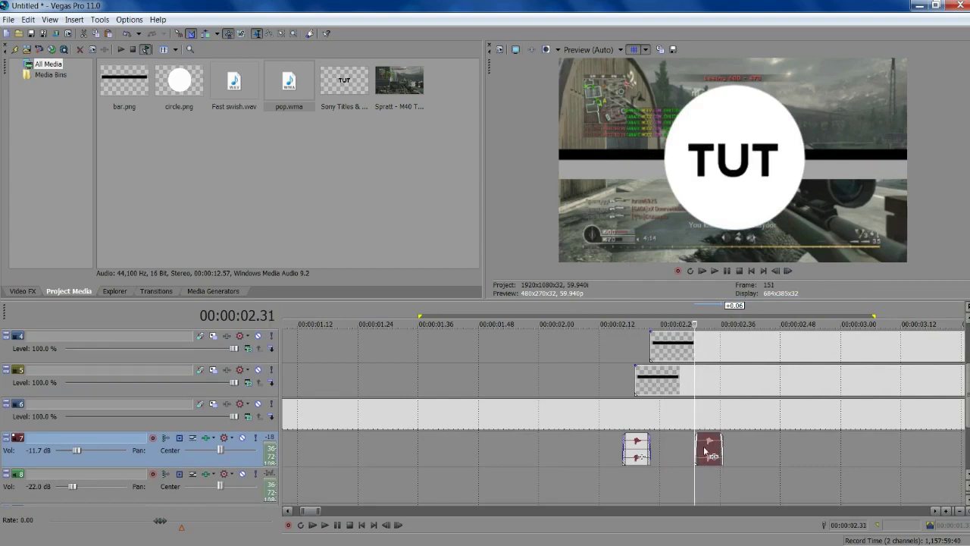
drag(710, 449, 699, 449)
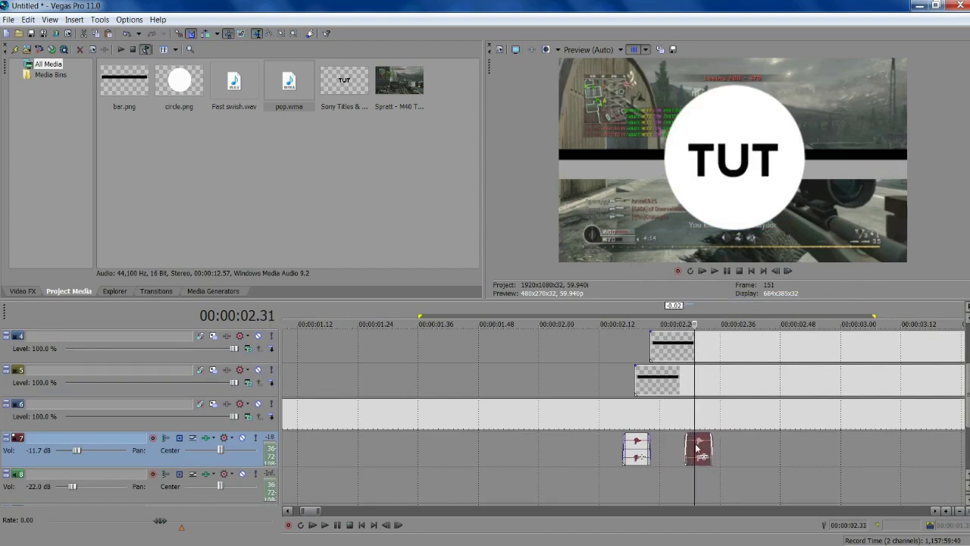
Play back the circle and TUT section to hear both pops.
click(604, 455)
click(715, 270)
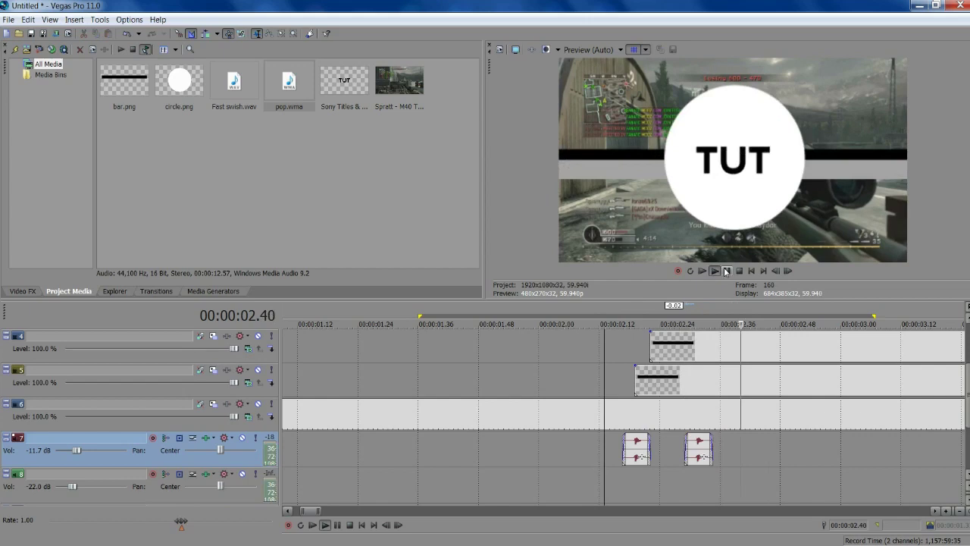
key(Return)
click(571, 465)
click(715, 270)
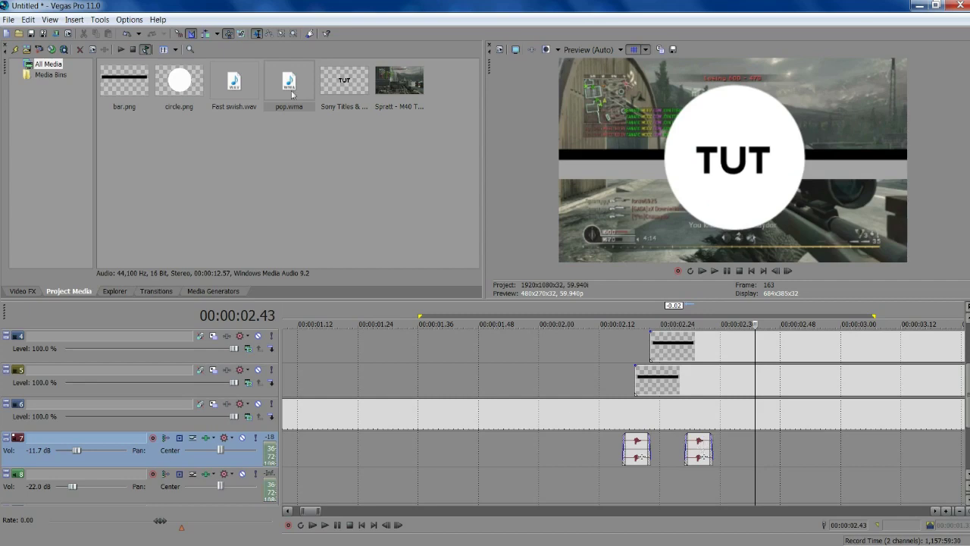
Pick Fast swish.wav and preview the intro from 00:00:02.03.
click(237, 95)
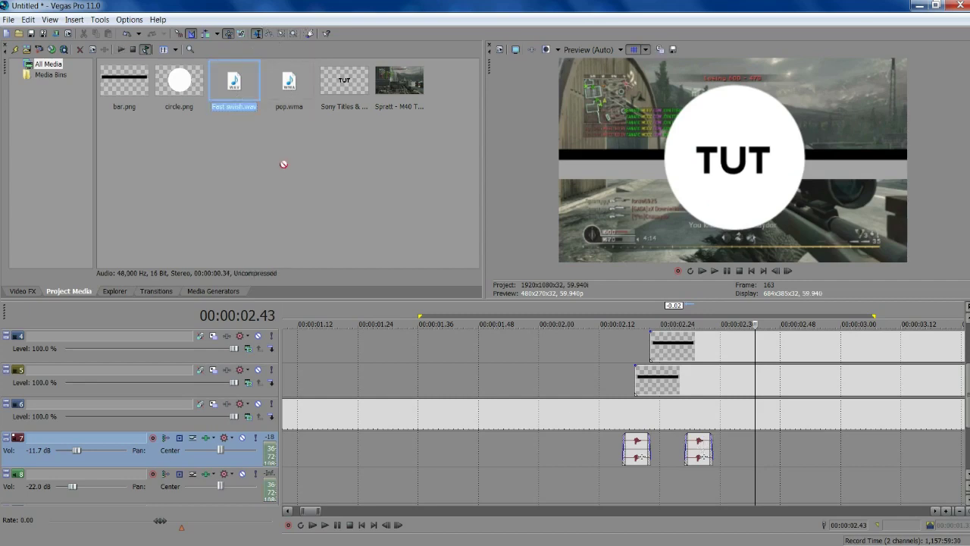
drag(283, 164, 220, 80)
click(645, 382)
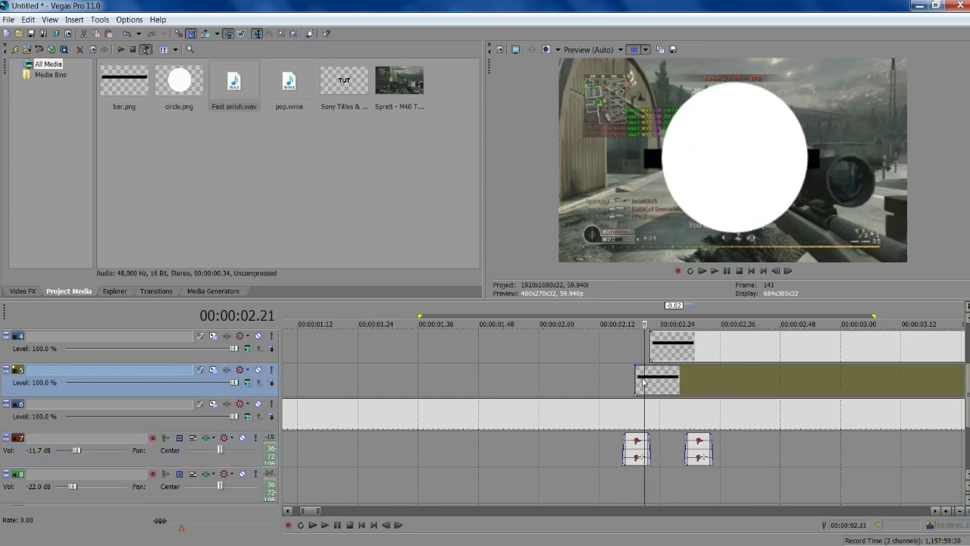
click(554, 383)
click(714, 270)
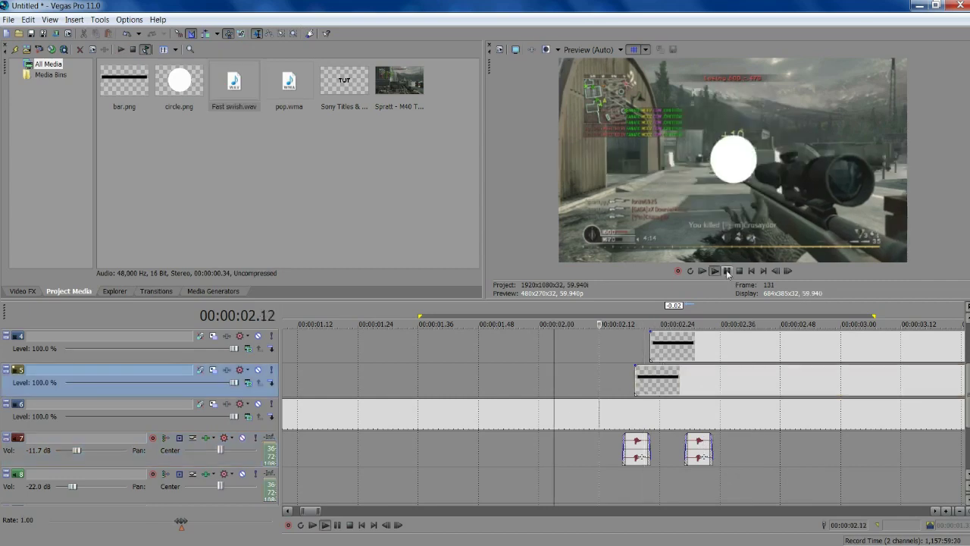
click(726, 271)
Place Fast swish.wav on track 8, starting just before the bars, and preview it.
drag(229, 102, 576, 488)
click(516, 430)
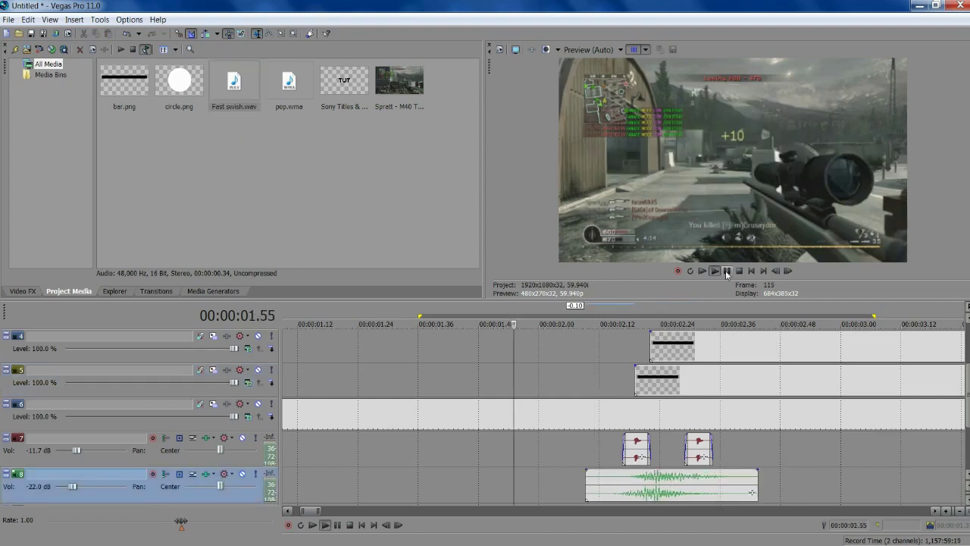
key(space)
click(515, 430)
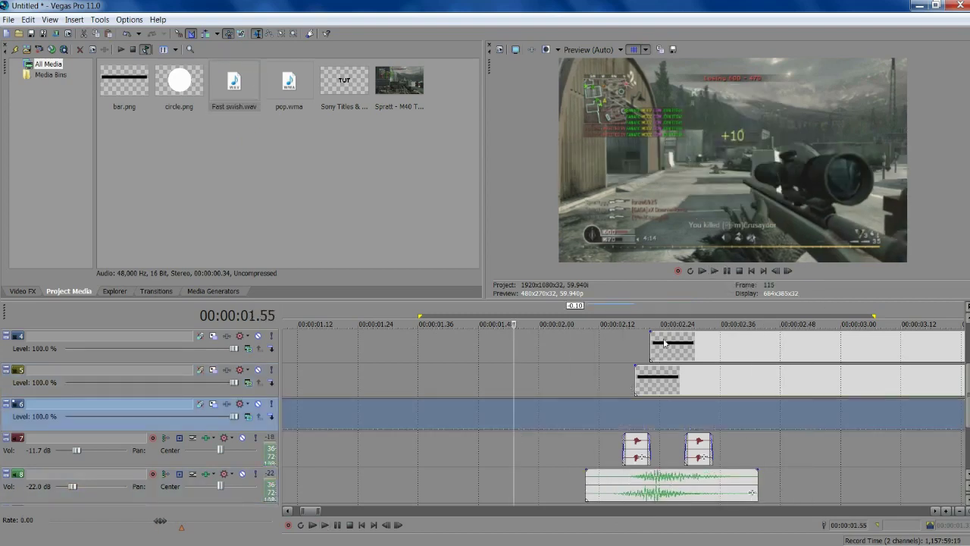
click(723, 270)
click(725, 270)
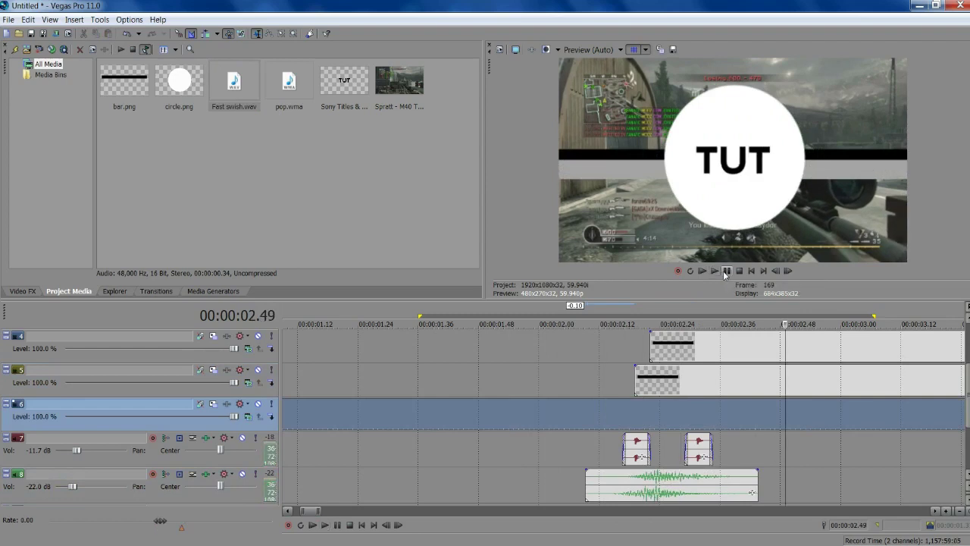
Select the black bar event on track 5.
scroll(634, 410, down, 3)
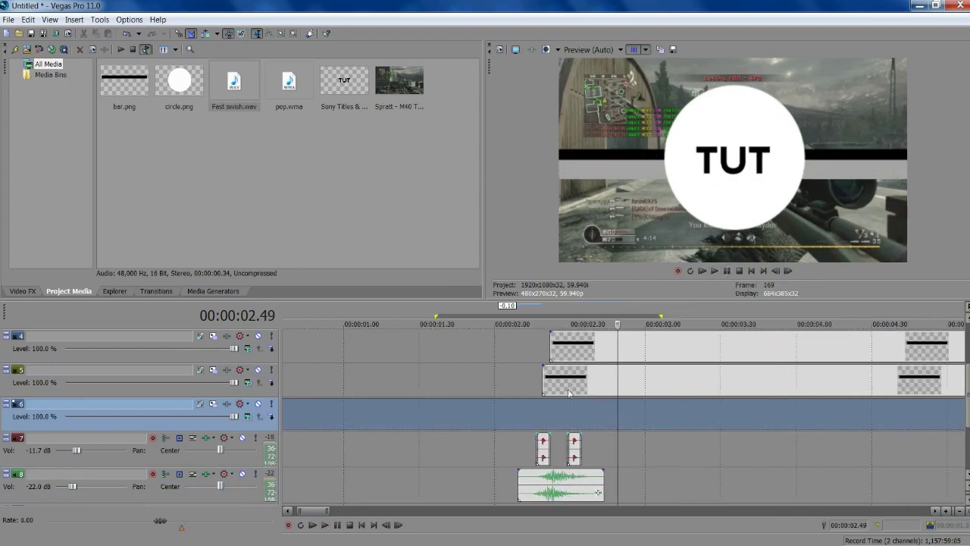
click(541, 379)
scroll(611, 380, left, 2)
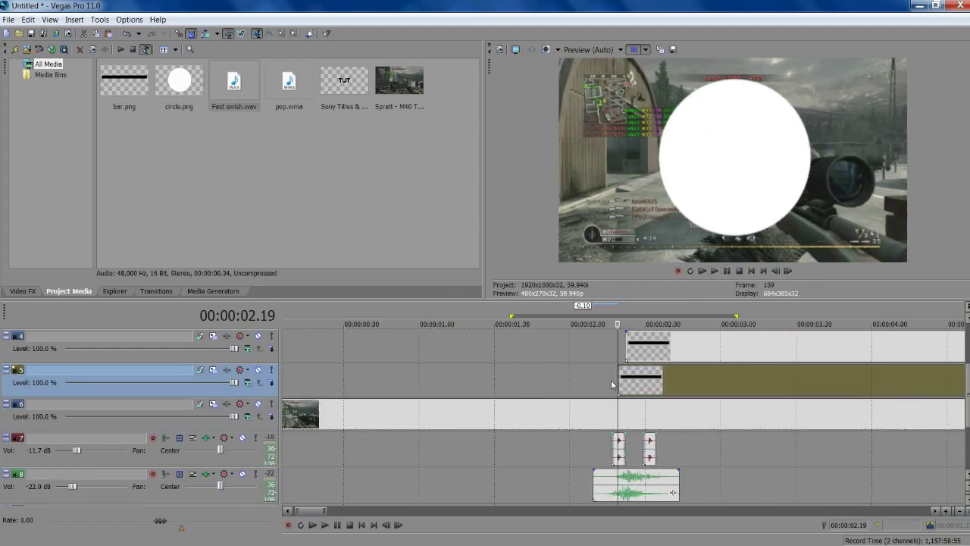
scroll(611, 380, down, 2)
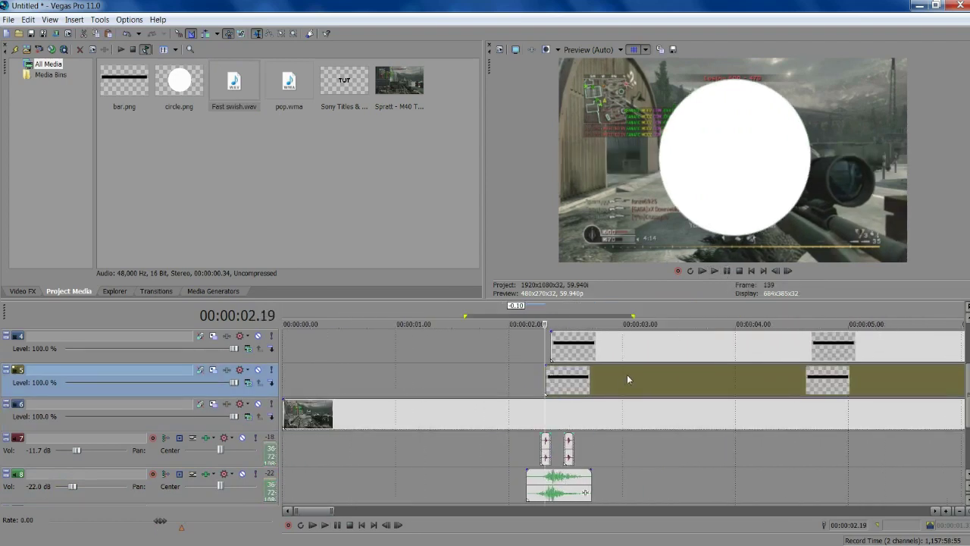
Apply the Linear Blur 'Horizontal Medium' preset to the black bar with Amount 0.042.
click(22, 291)
click(69, 208)
key(l)
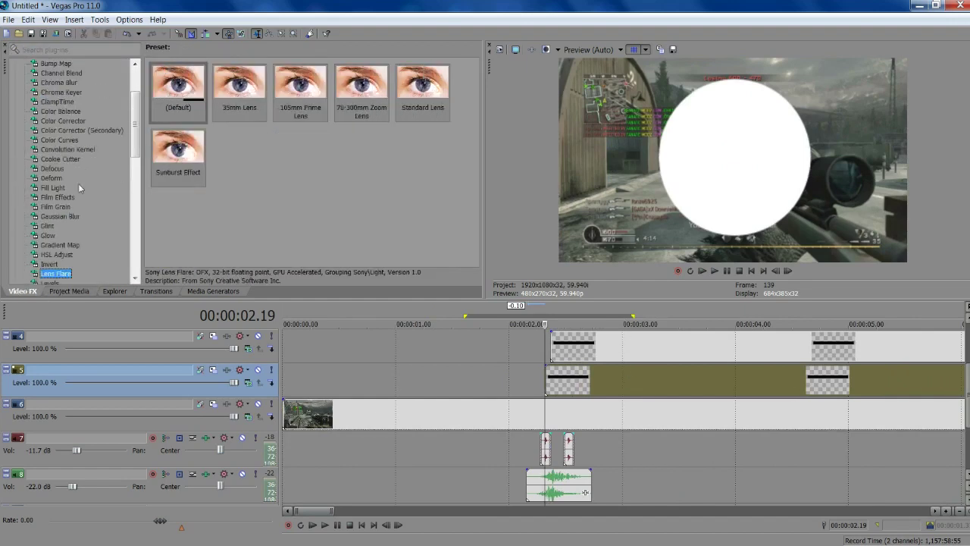
scroll(62, 239, down, 2)
click(61, 246)
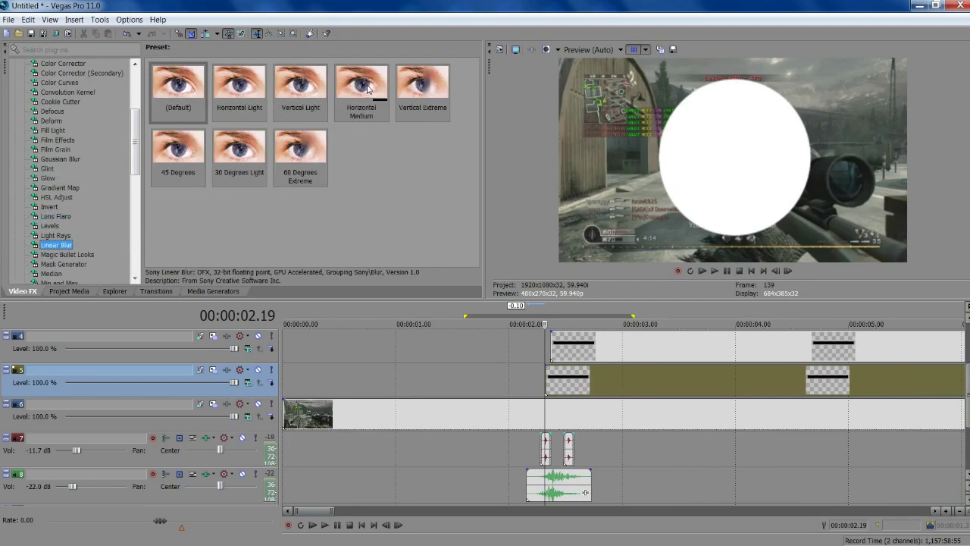
drag(368, 88, 565, 382)
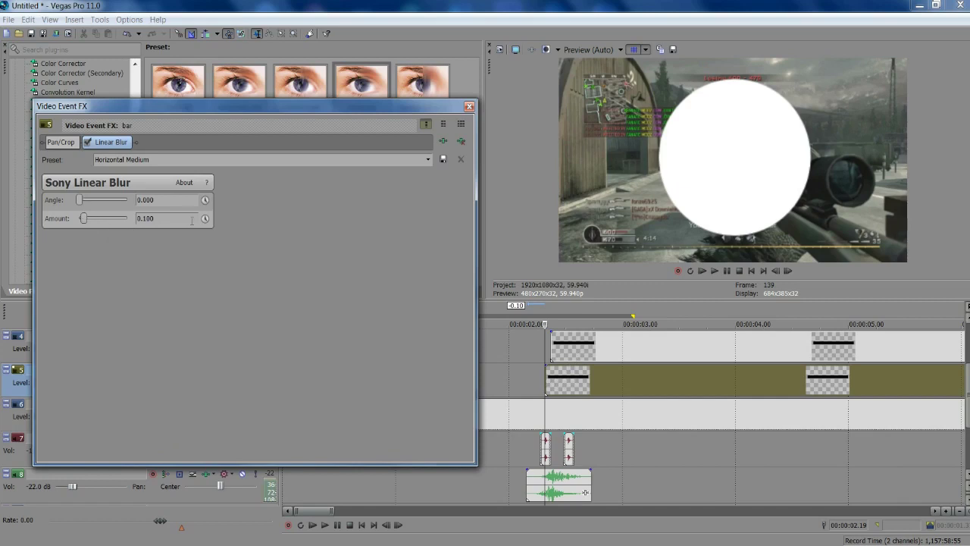
drag(85, 222, 82, 221)
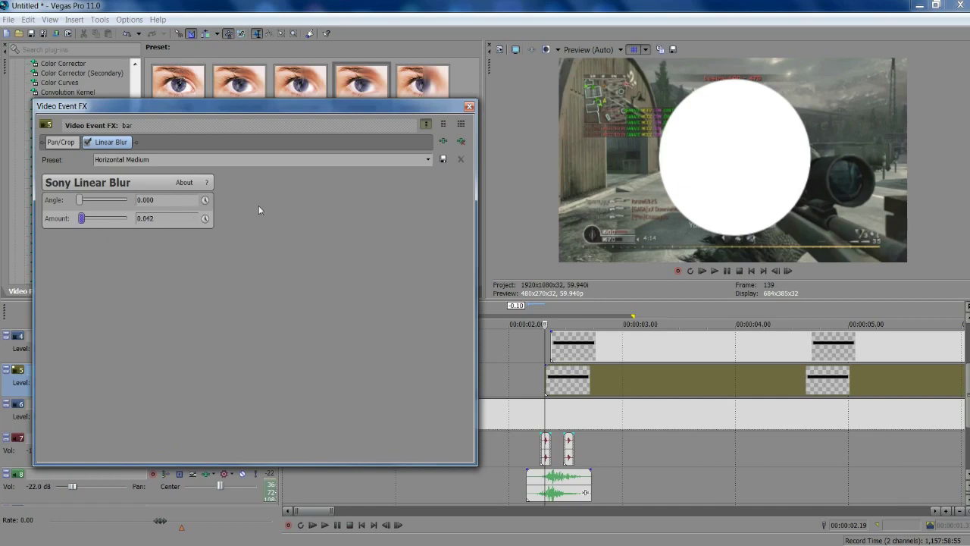
Keyframe the blur Amount to ease down to 0.000 at frame 145.
click(205, 219)
click(788, 270)
click(788, 270)
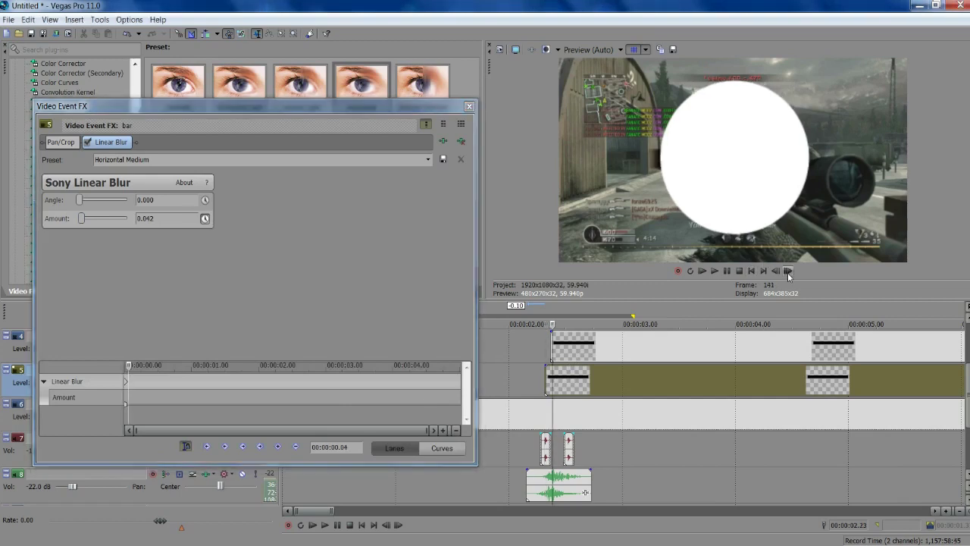
click(788, 271)
click(787, 270)
click(788, 271)
click(788, 271)
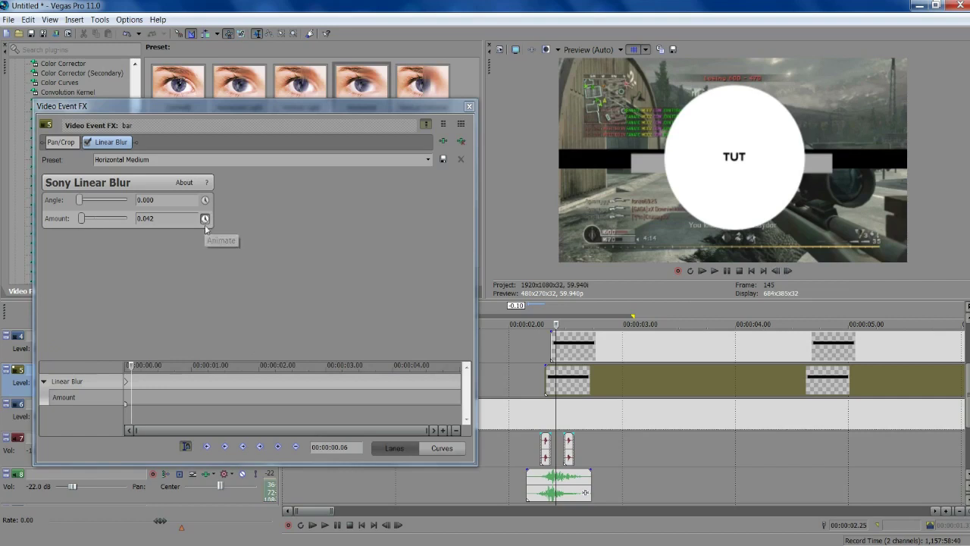
drag(82, 218, 78, 218)
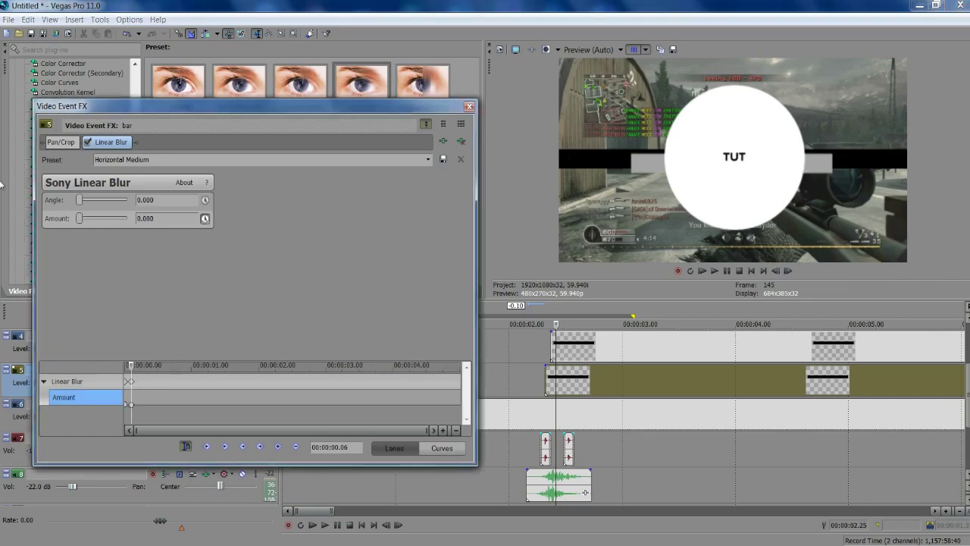
Keyframe the track 4 bar's Linear Blur Amount from 0.100 to 0.000 at frame 148.
click(470, 107)
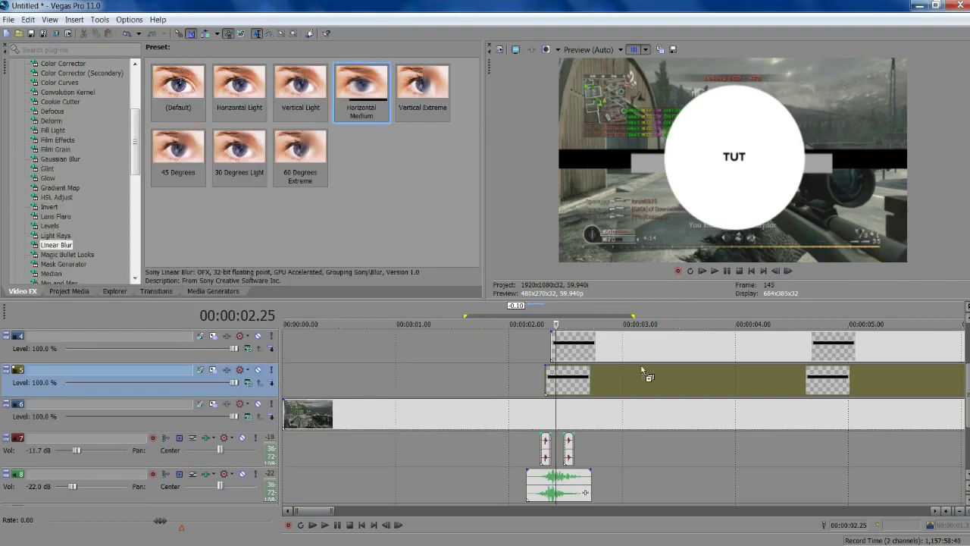
click(588, 340)
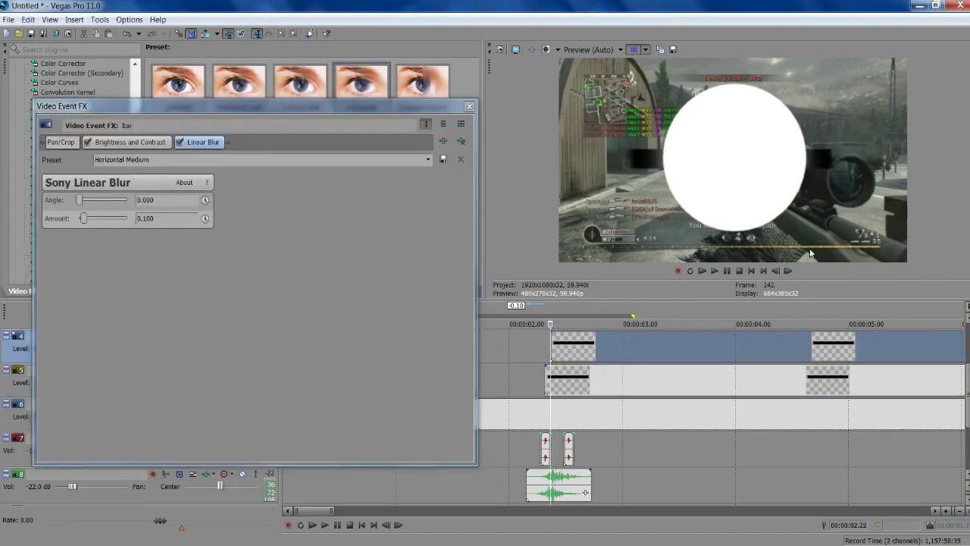
click(788, 271)
click(788, 271)
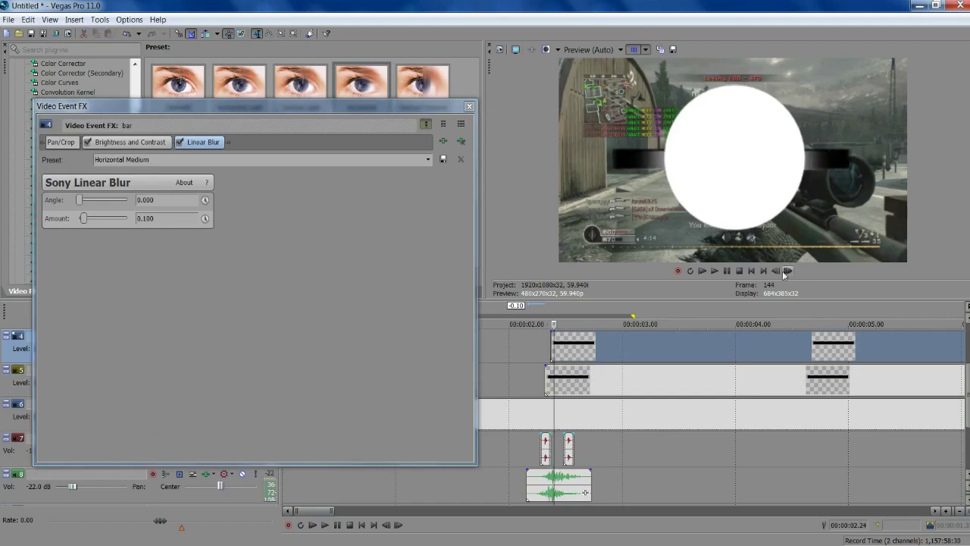
click(788, 270)
click(787, 271)
click(787, 271)
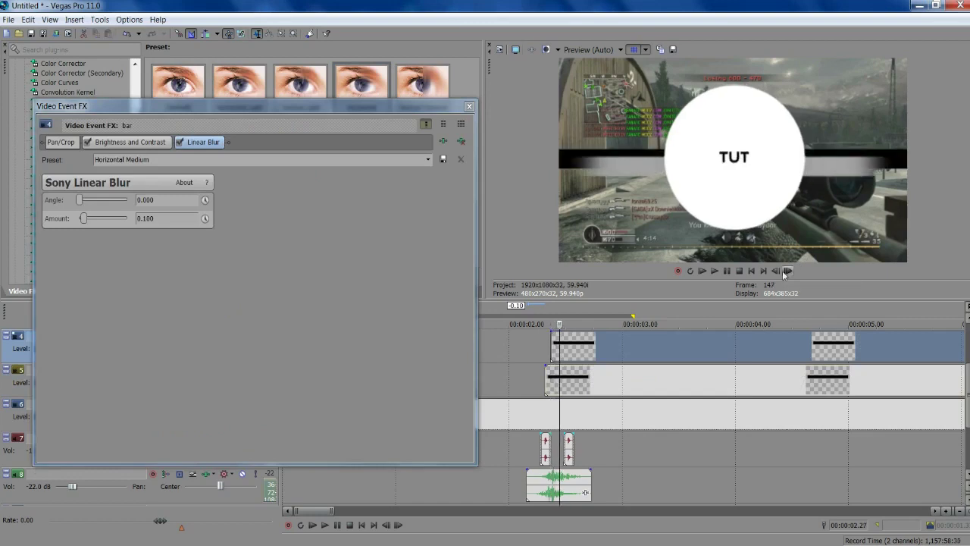
click(787, 271)
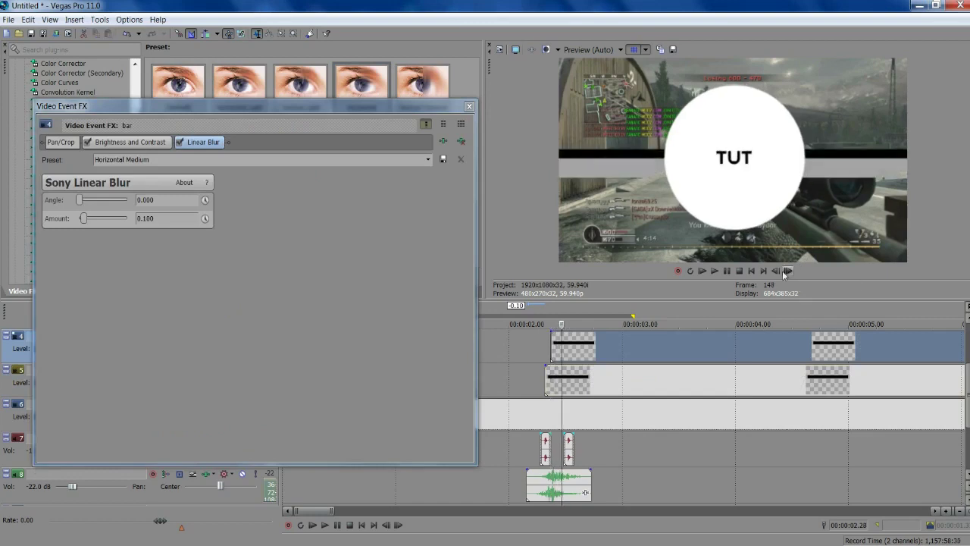
click(205, 219)
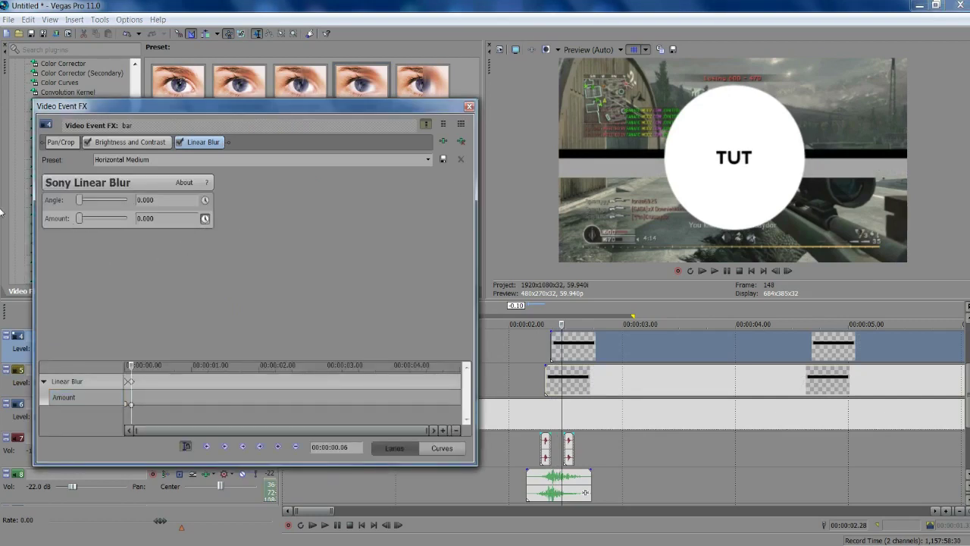
click(470, 106)
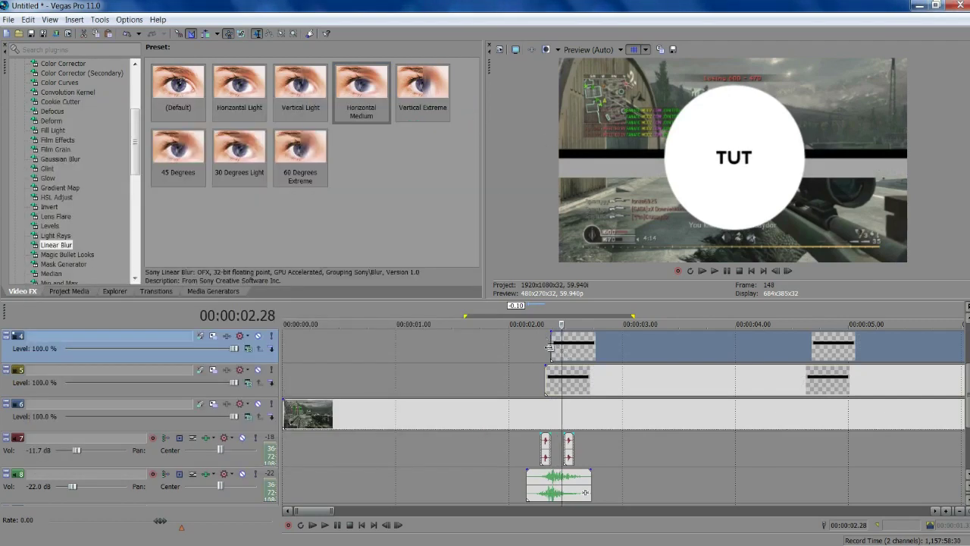
drag(679, 463, 536, 368)
click(540, 369)
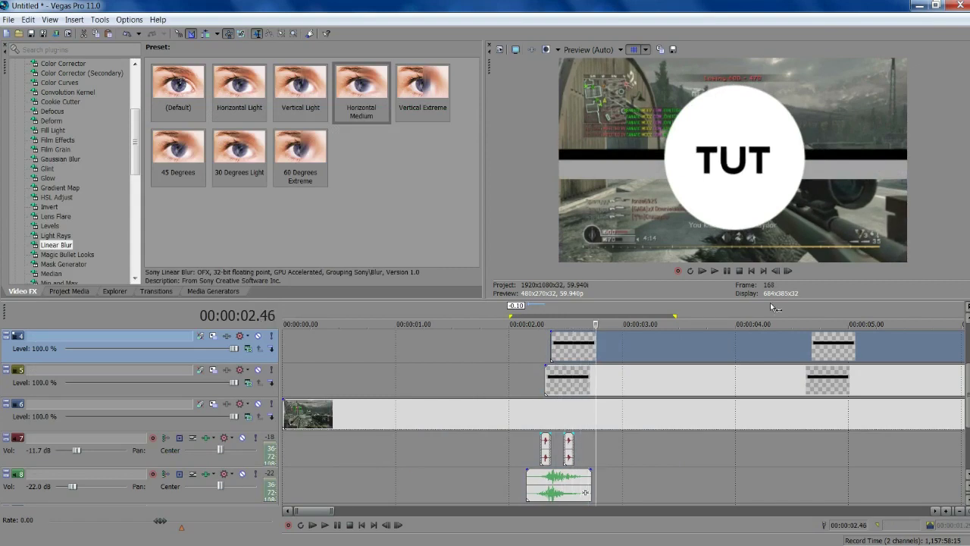
click(728, 270)
click(728, 271)
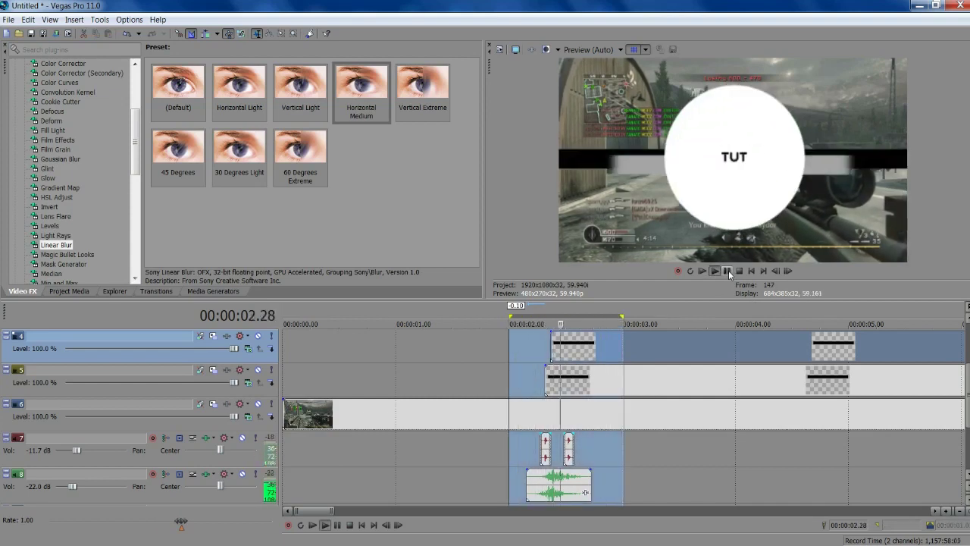
click(728, 270)
scroll(690, 455, down, 5)
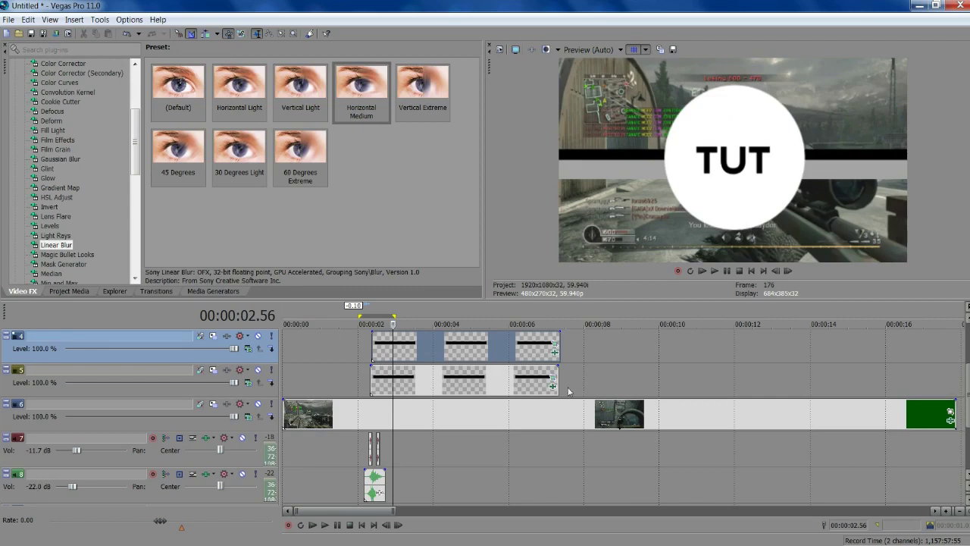